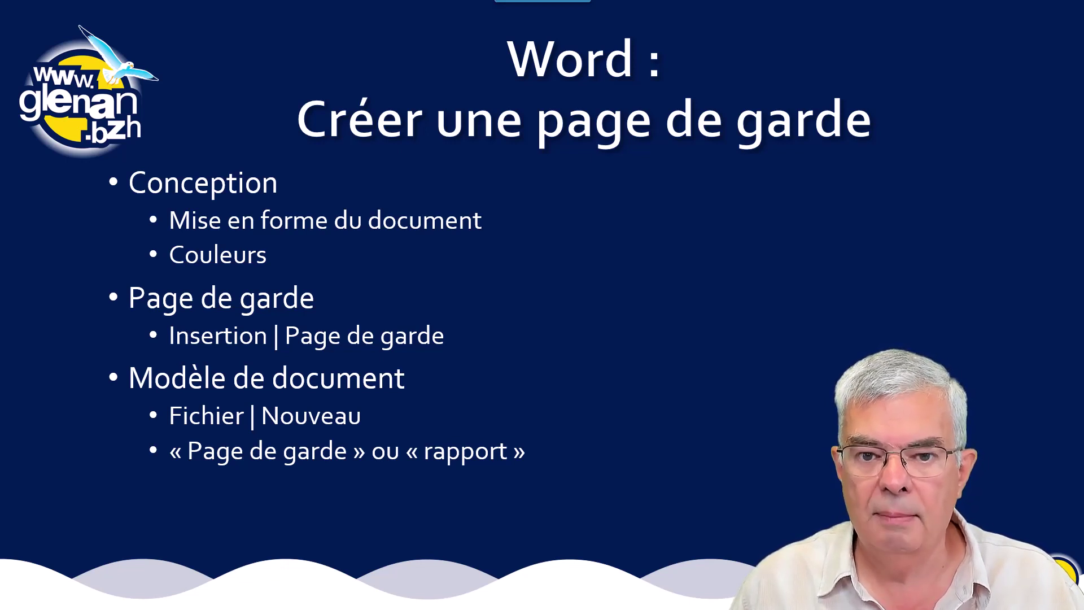
- Exit the PowerPoint slideshow and return to the Glénan report in Word
{"action": "left_click", "coordinate": [760, 206]}
{"action": "left_click", "coordinate": [784, 201]}
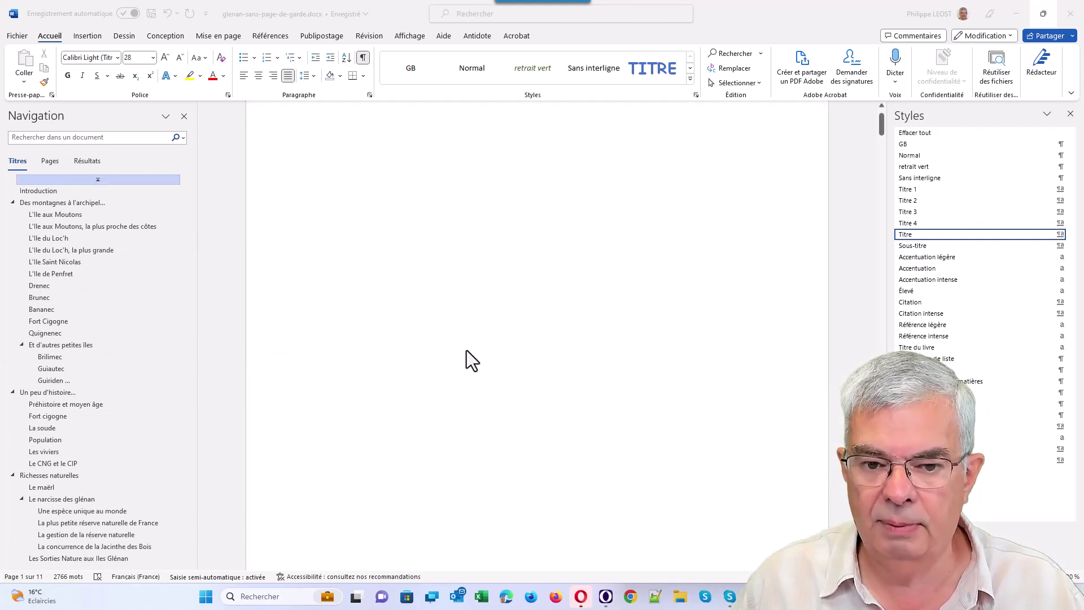
{"action": "scroll", "coordinate": [467, 350], "scroll_direction": "down", "scroll_amount": 3}
{"action": "scroll", "coordinate": [467, 350], "scroll_direction": "down", "scroll_amount": 3}
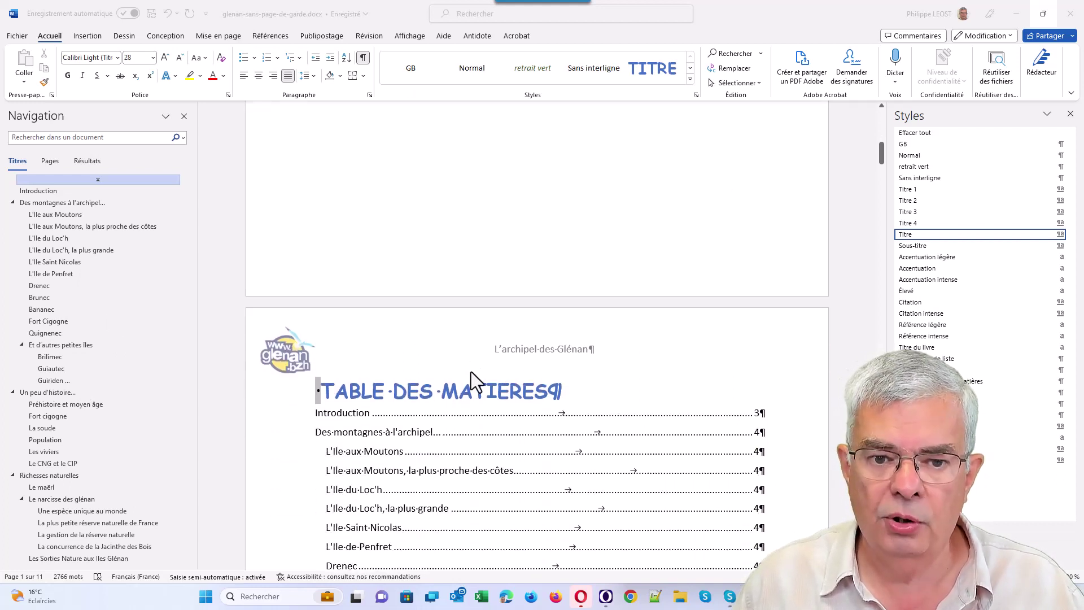
- Check the contents heading's font, then scroll past the table of contents to the Introduction
{"action": "left_click", "coordinate": [512, 389]}
{"action": "scroll", "coordinate": [476, 394], "scroll_direction": "down", "scroll_amount": 2}
{"action": "scroll", "coordinate": [476, 394], "scroll_direction": "up", "scroll_amount": 1}
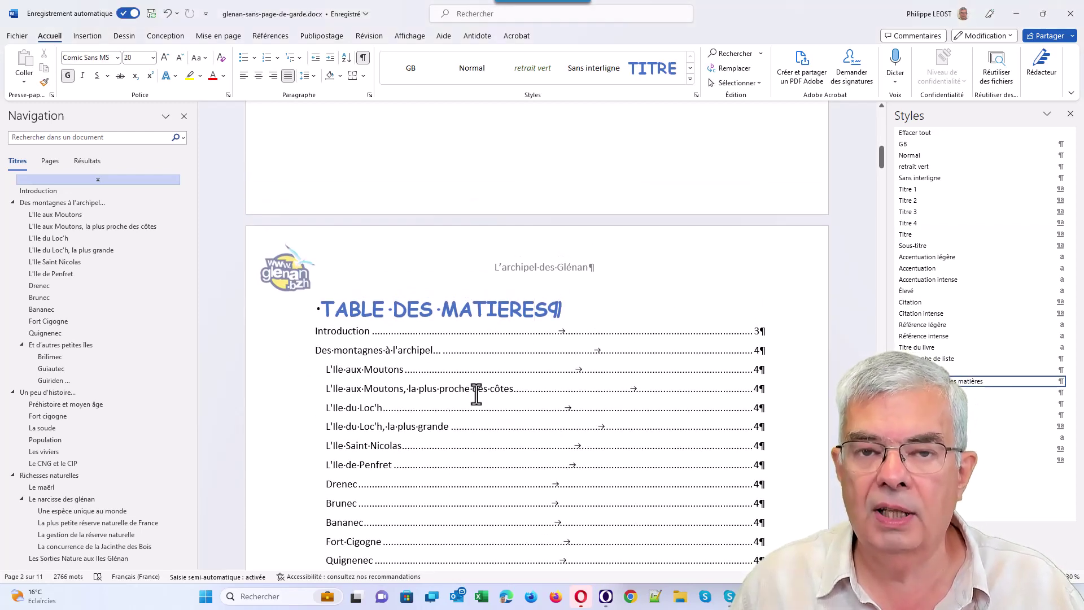
{"action": "scroll", "coordinate": [476, 394], "scroll_direction": "up", "scroll_amount": 10}
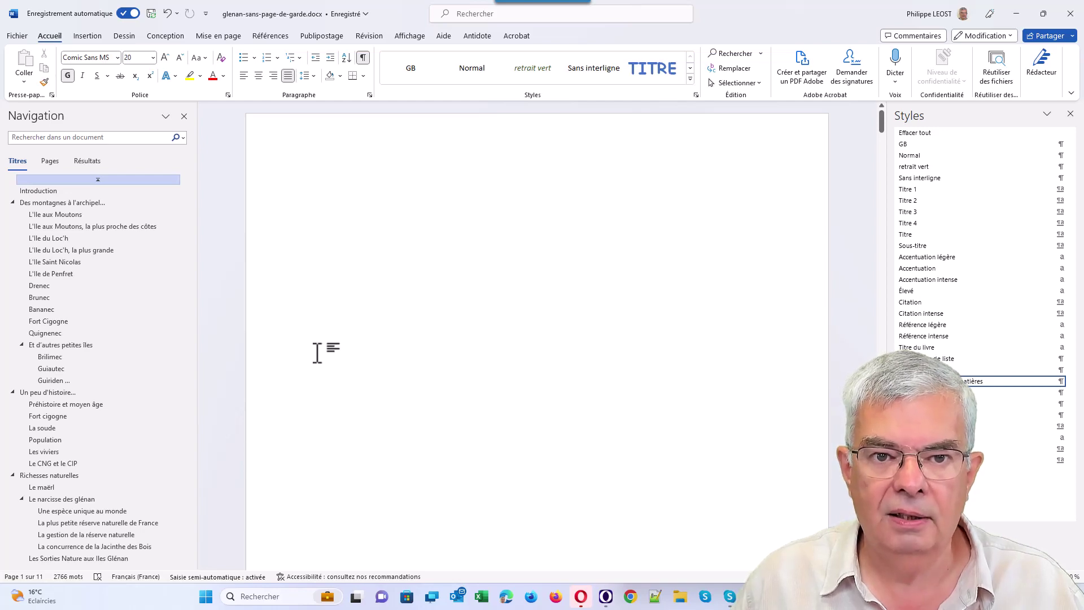
{"action": "scroll", "coordinate": [317, 353], "scroll_direction": "down", "scroll_amount": 10}
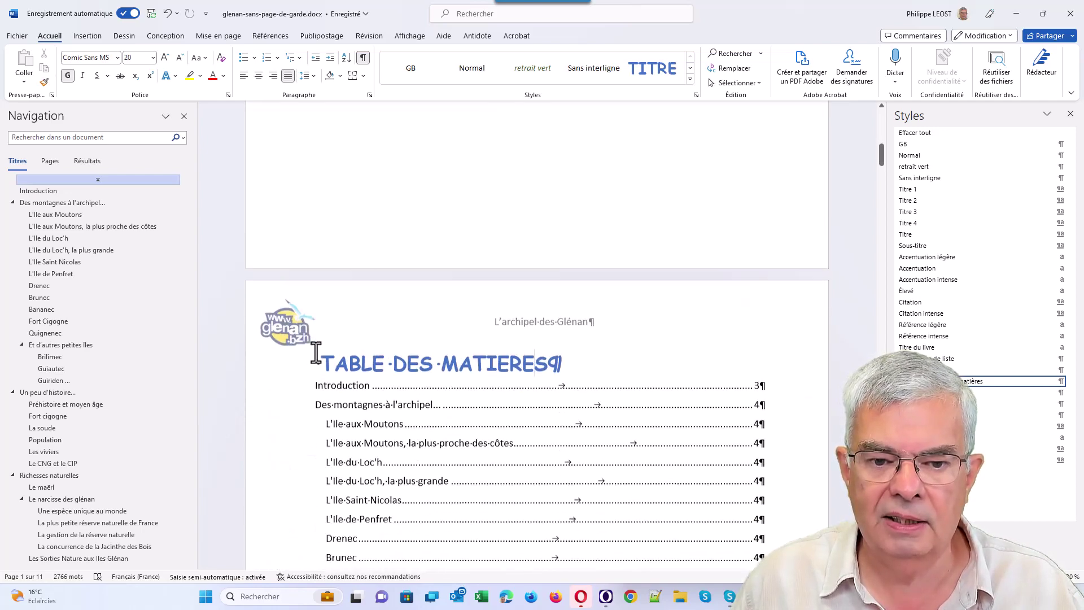
{"action": "scroll", "coordinate": [317, 353], "scroll_direction": "down", "scroll_amount": 2}
{"action": "scroll", "coordinate": [317, 353], "scroll_direction": "down", "scroll_amount": 5}
{"action": "scroll", "coordinate": [317, 353], "scroll_direction": "down", "scroll_amount": 5}
{"action": "scroll", "coordinate": [317, 353], "scroll_direction": "down", "scroll_amount": 3}
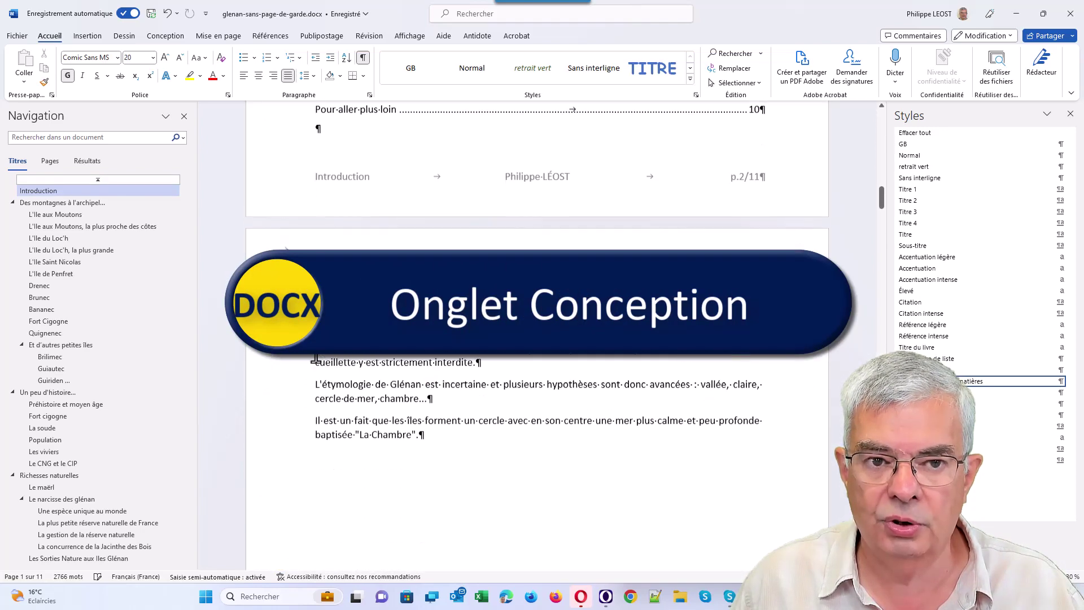
- Apply the Ombré style set and a blue colour scheme to the report
{"action": "left_click", "coordinate": [172, 36]}
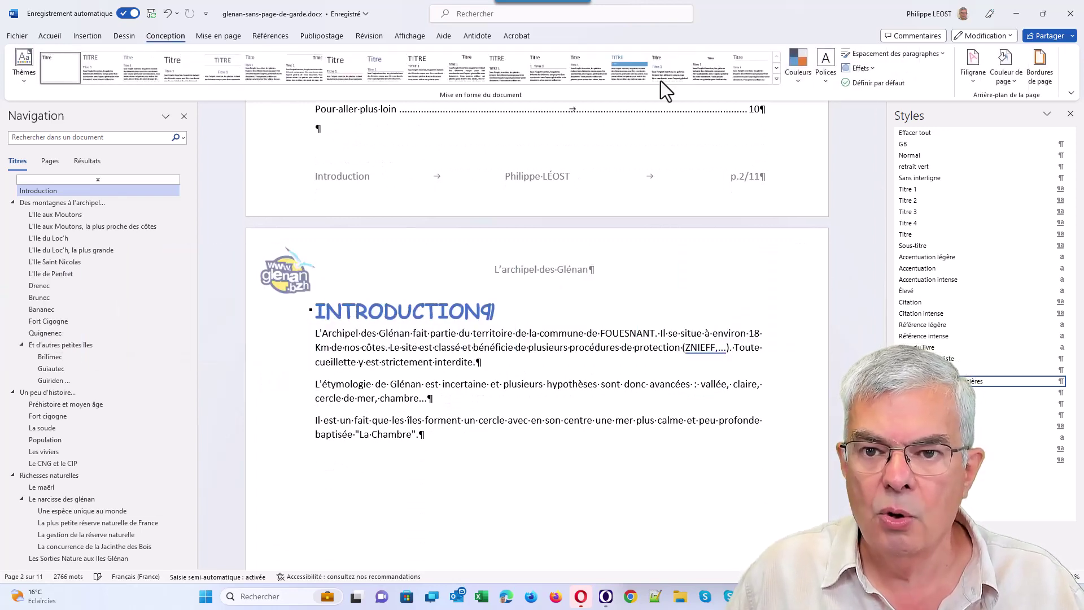
{"action": "left_click", "coordinate": [776, 79]}
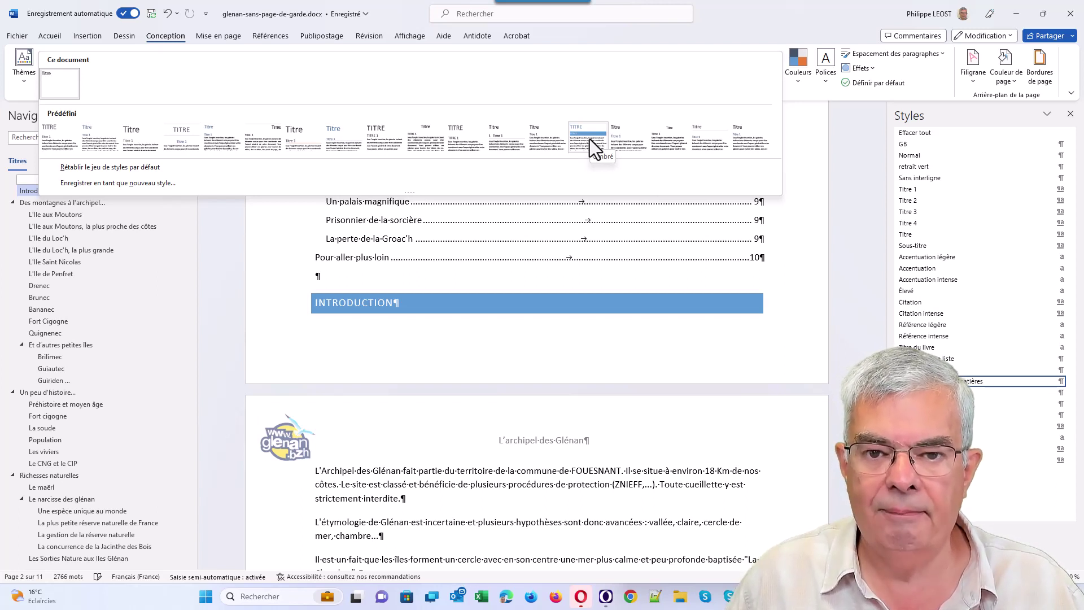
{"action": "left_click", "coordinate": [590, 139]}
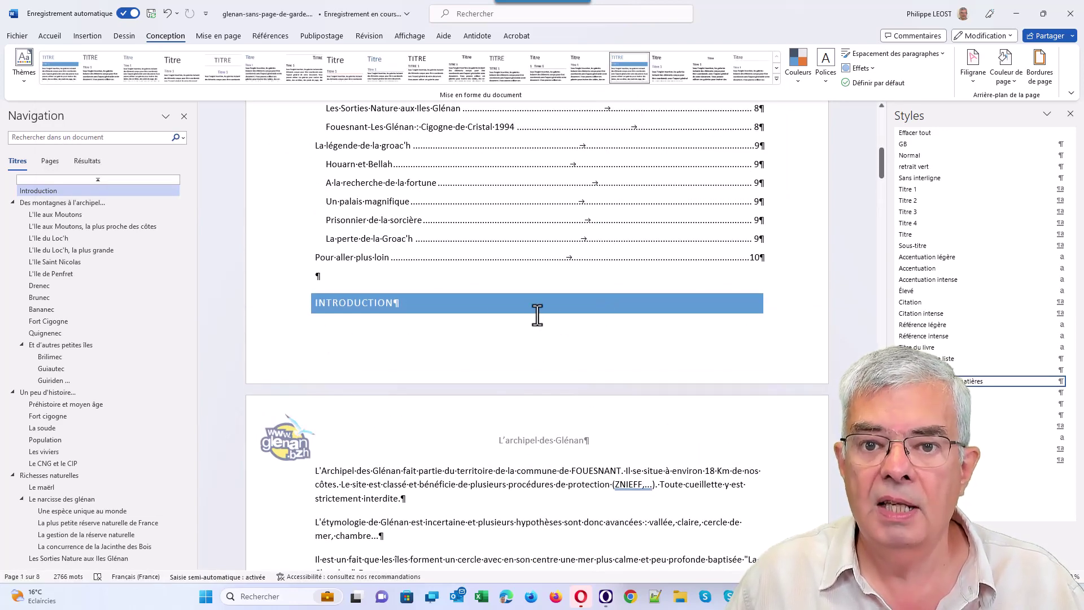
{"action": "left_click", "coordinate": [797, 79]}
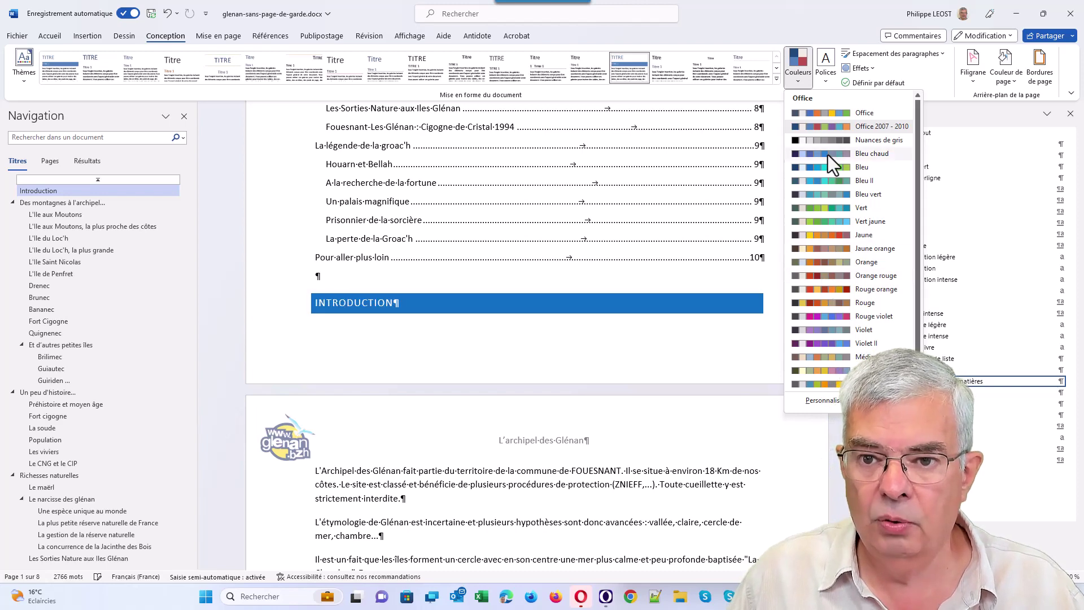
{"action": "left_click", "coordinate": [826, 116]}
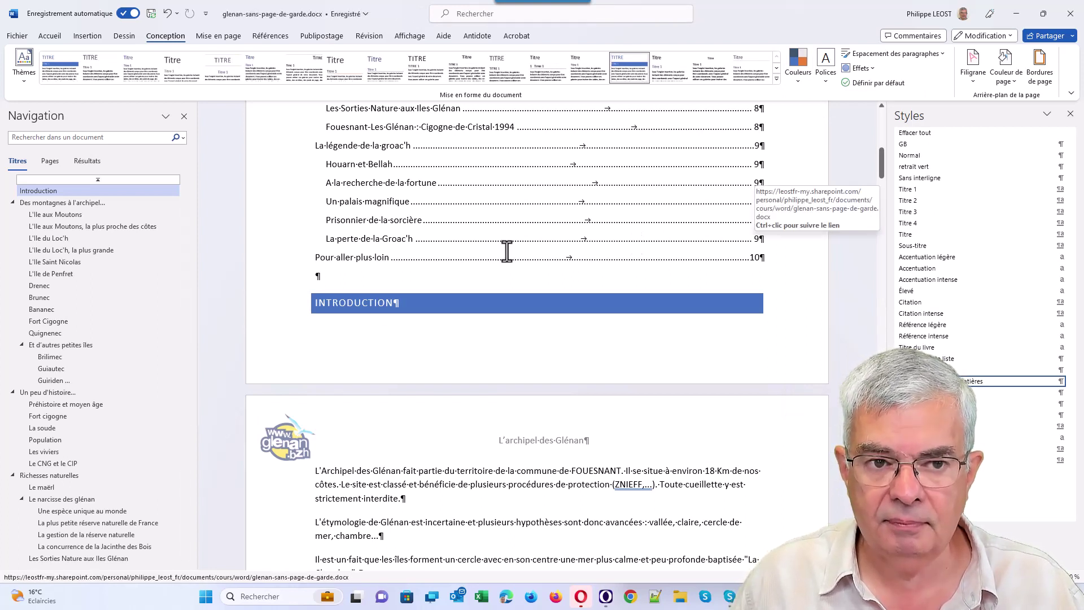
- Insert a page break before the table of contents, creating a blank first page
{"action": "scroll", "coordinate": [367, 187], "scroll_direction": "up", "scroll_amount": 3}
{"action": "scroll", "coordinate": [416, 186], "scroll_direction": "up", "scroll_amount": 7}
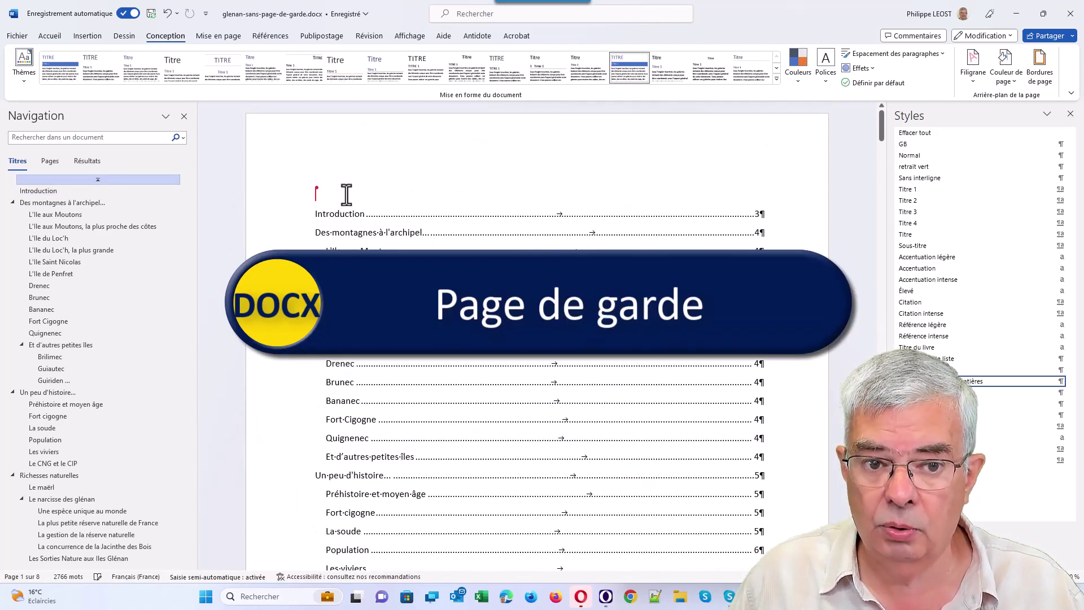
{"action": "key", "text": "ctrl+Return"}
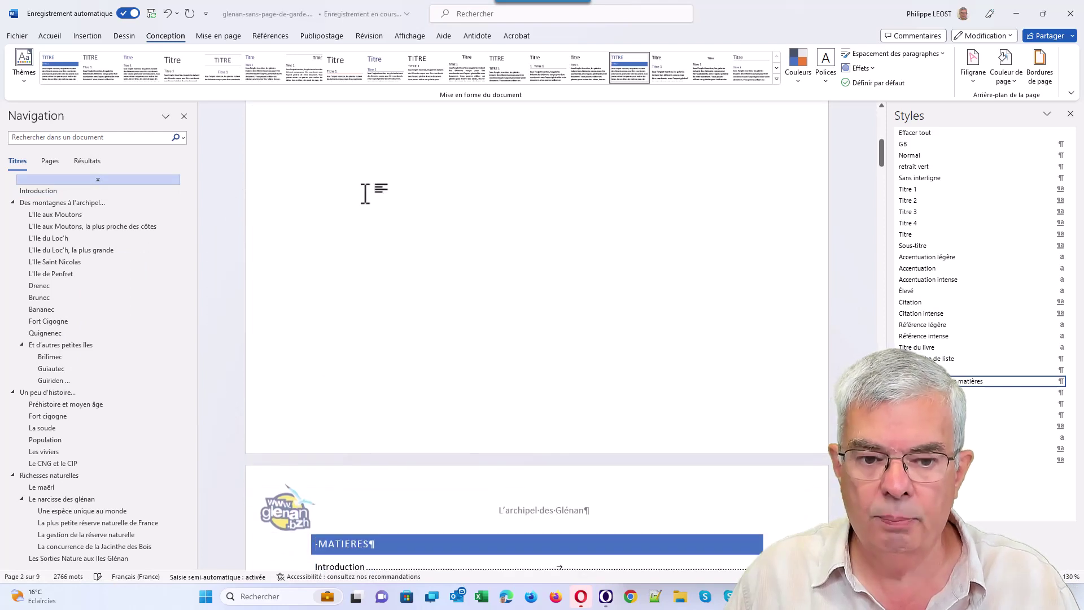
{"action": "key", "text": "Up"}
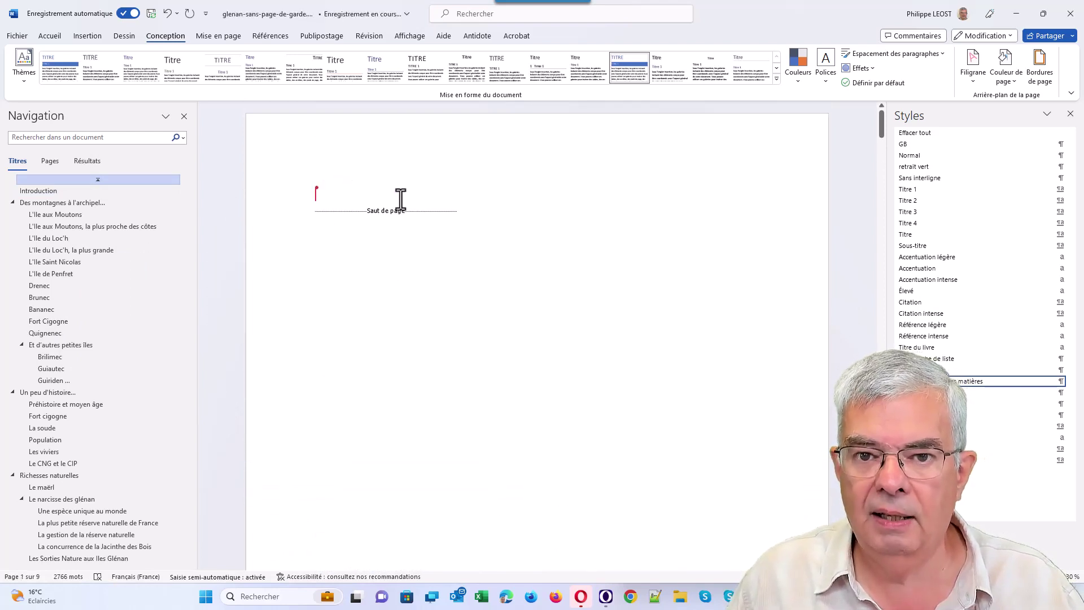
{"action": "scroll", "coordinate": [460, 404], "scroll_direction": "down", "scroll_amount": 5}
{"action": "scroll", "coordinate": [461, 403], "scroll_direction": "down", "scroll_amount": 1}
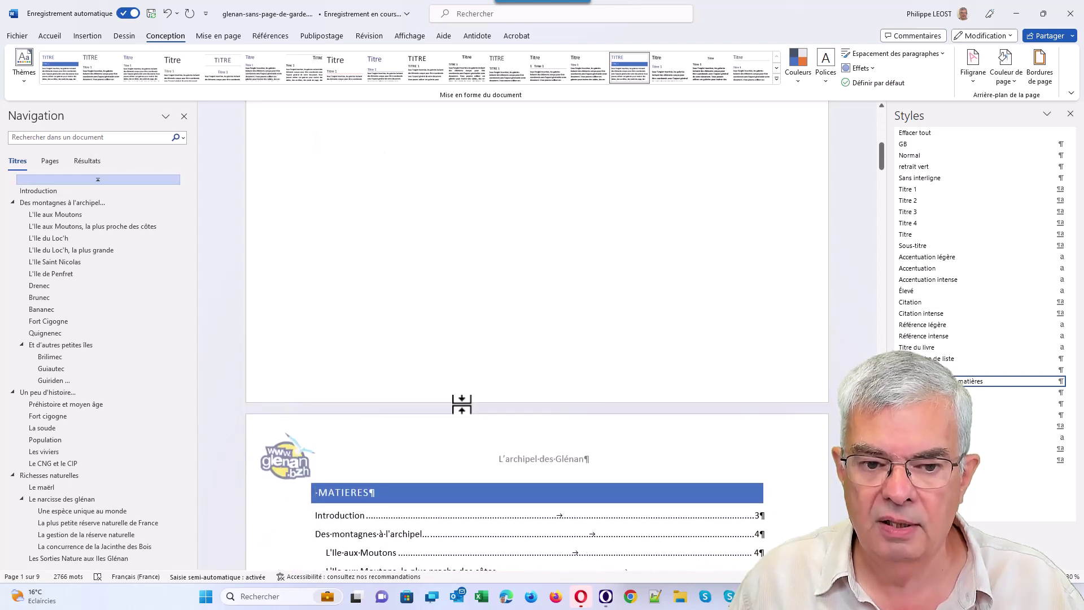
{"action": "scroll", "coordinate": [406, 322], "scroll_direction": "up", "scroll_amount": 6}
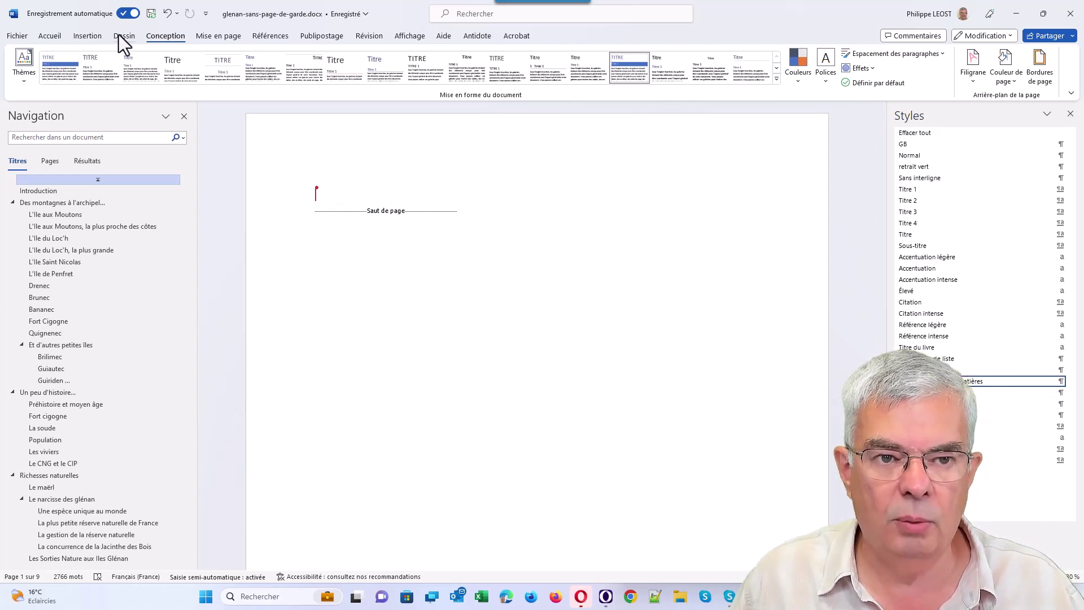
- Browse the Page de garde gallery of cover page designs to find Guide
{"action": "left_click", "coordinate": [94, 37]}
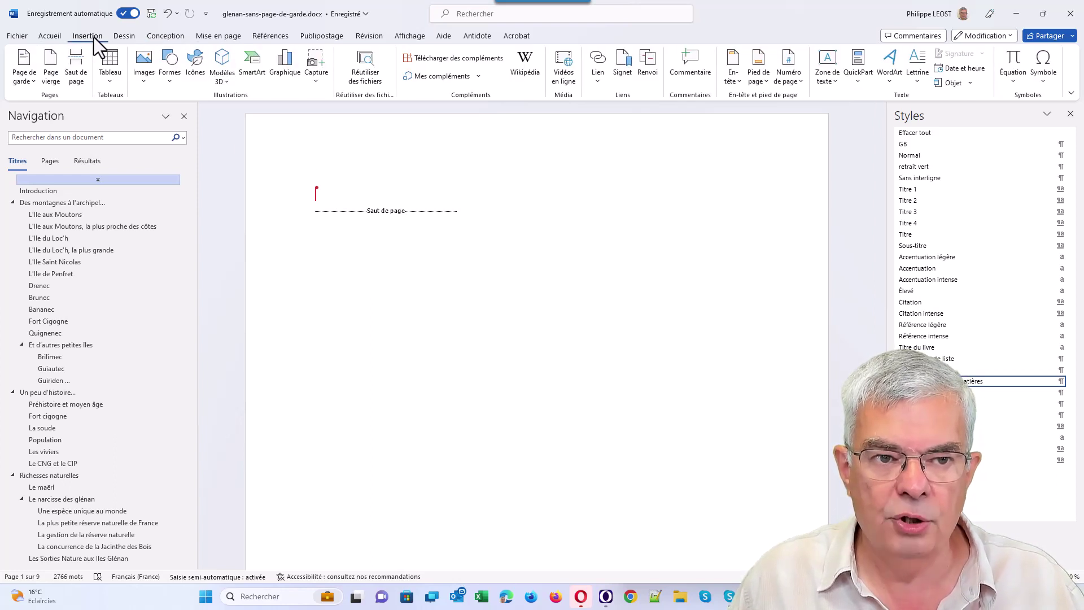
{"action": "left_click", "coordinate": [30, 83]}
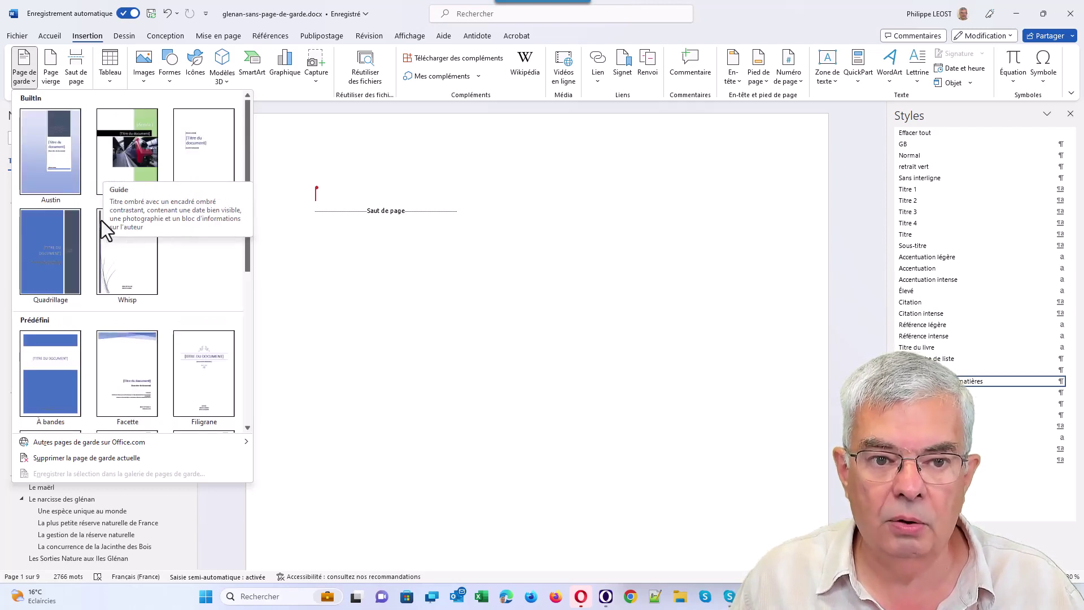
{"action": "scroll", "coordinate": [100, 220], "scroll_direction": "down", "scroll_amount": 3}
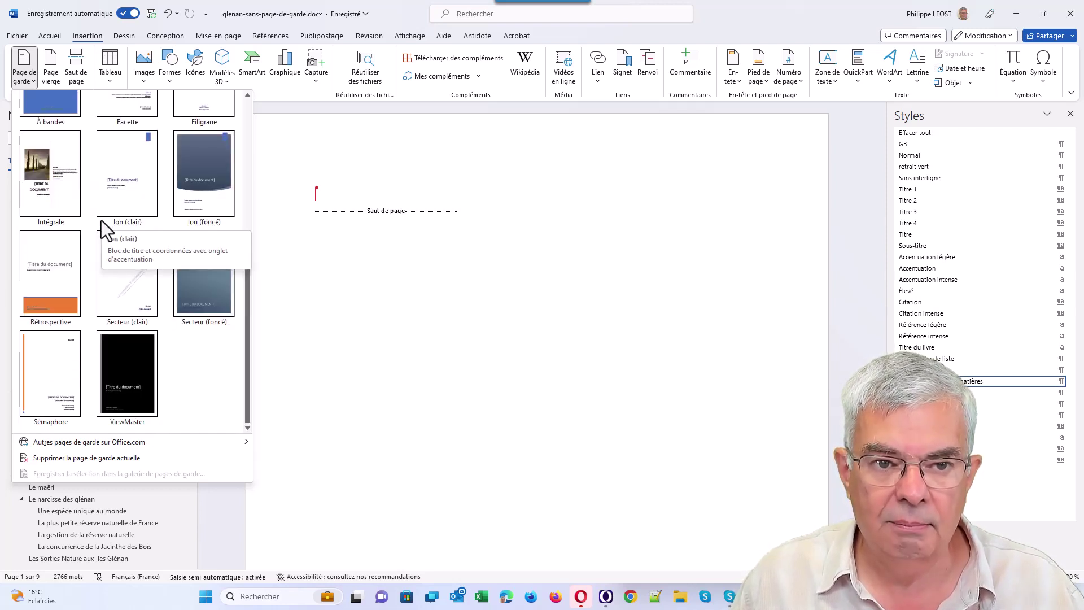
{"action": "scroll", "coordinate": [100, 220], "scroll_direction": "up", "scroll_amount": 3}
{"action": "scroll", "coordinate": [101, 220], "scroll_direction": "down", "scroll_amount": 3}
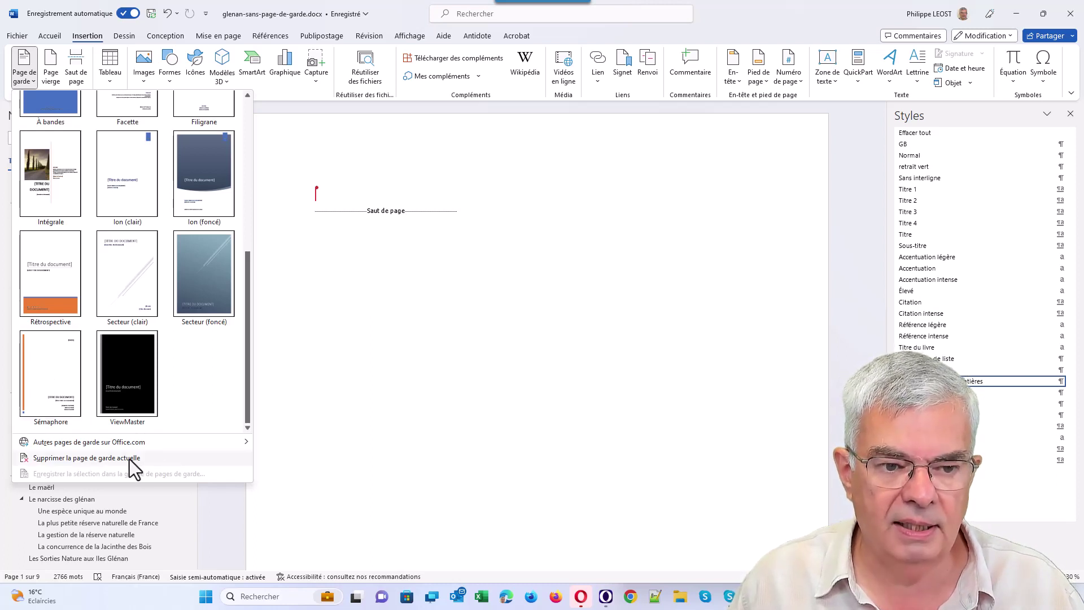
{"action": "mouse_move", "coordinate": [89, 441]}
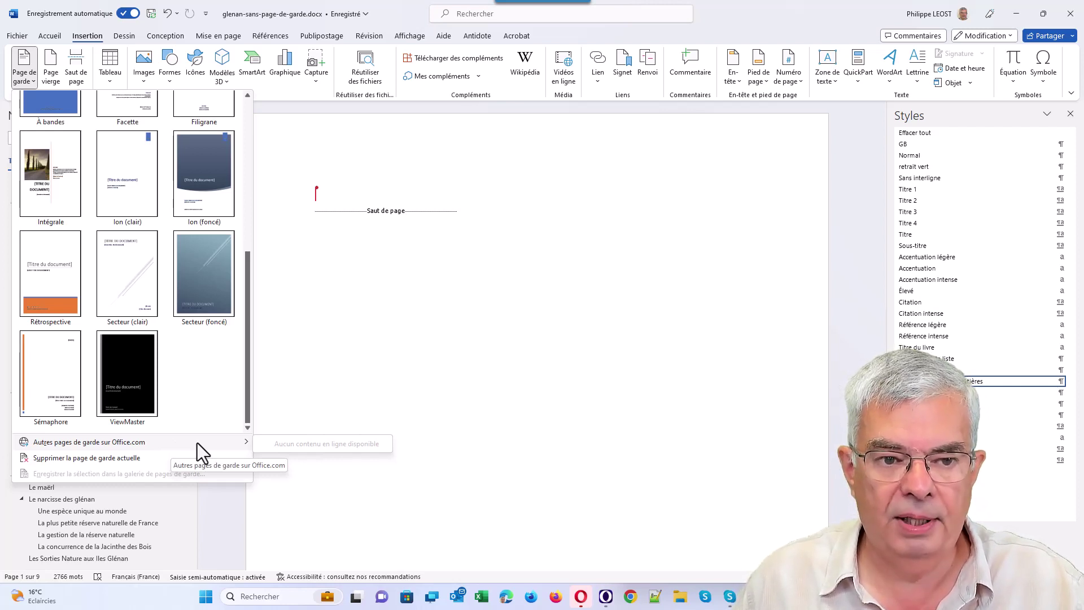
{"action": "scroll", "coordinate": [182, 383], "scroll_direction": "up", "scroll_amount": 5}
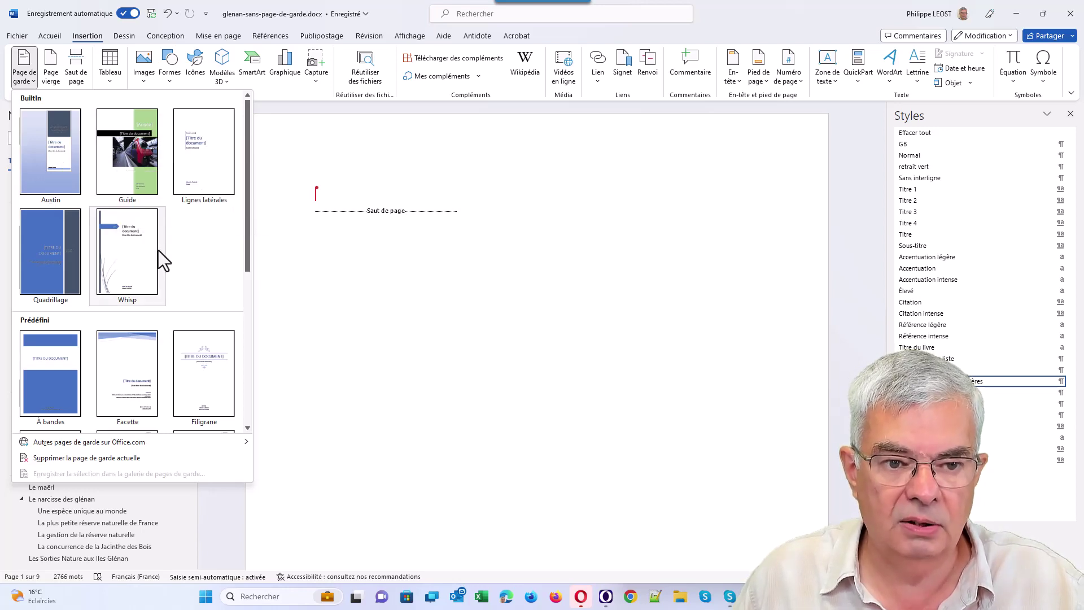
{"action": "scroll", "coordinate": [158, 250], "scroll_direction": "down", "scroll_amount": 3}
{"action": "scroll", "coordinate": [158, 249], "scroll_direction": "up", "scroll_amount": 3}
- Insert the Guide cover page and set its year field to 2023 with the date picker
{"action": "left_click", "coordinate": [125, 148]}
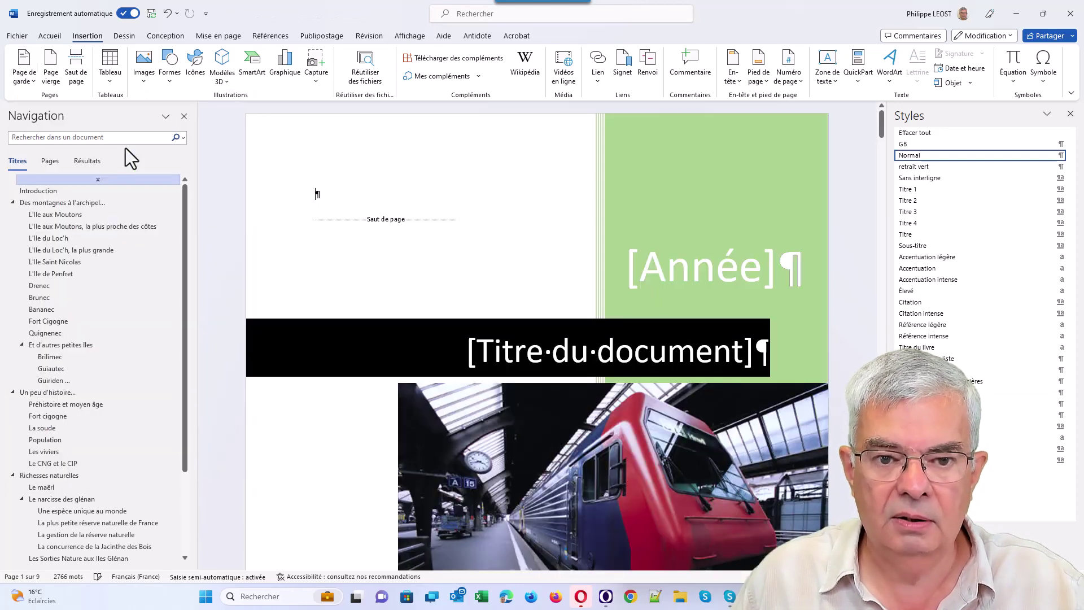
{"action": "scroll", "coordinate": [296, 358], "scroll_direction": "down", "scroll_amount": 3}
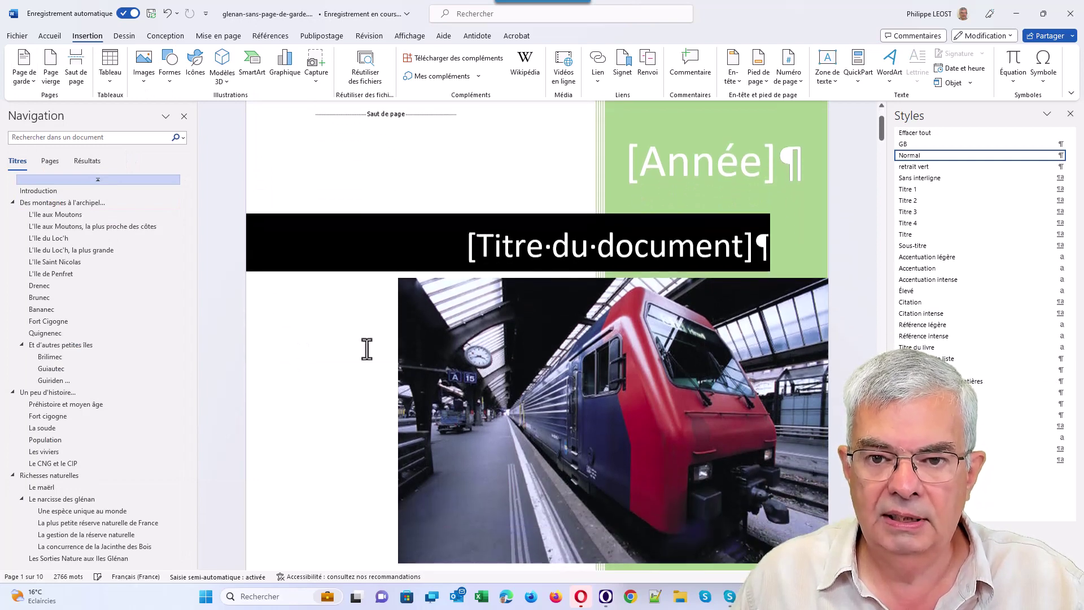
{"action": "left_click", "coordinate": [706, 153]}
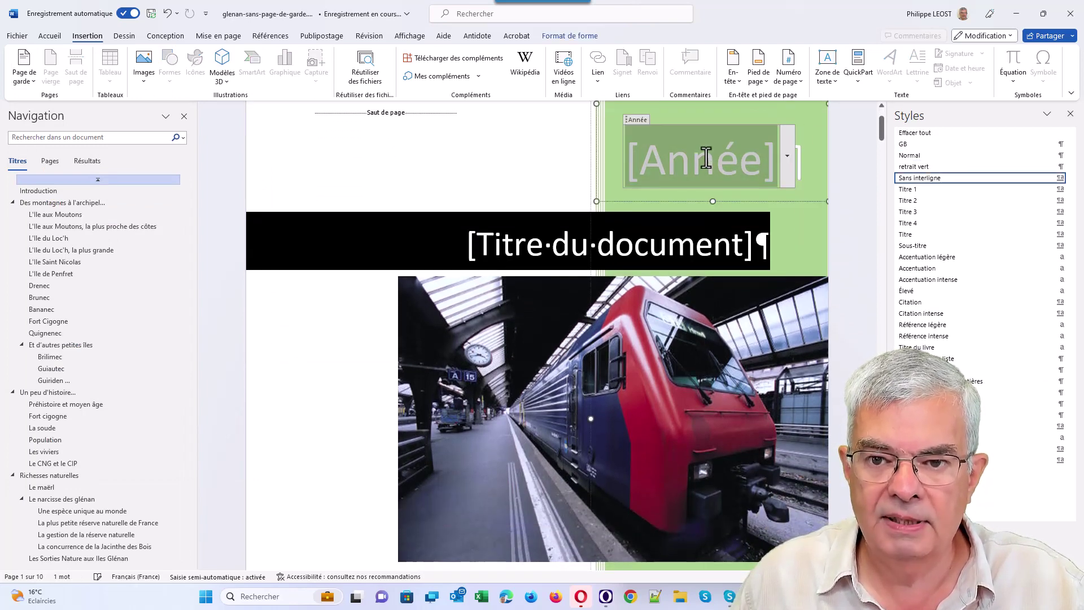
{"action": "left_click", "coordinate": [786, 156]}
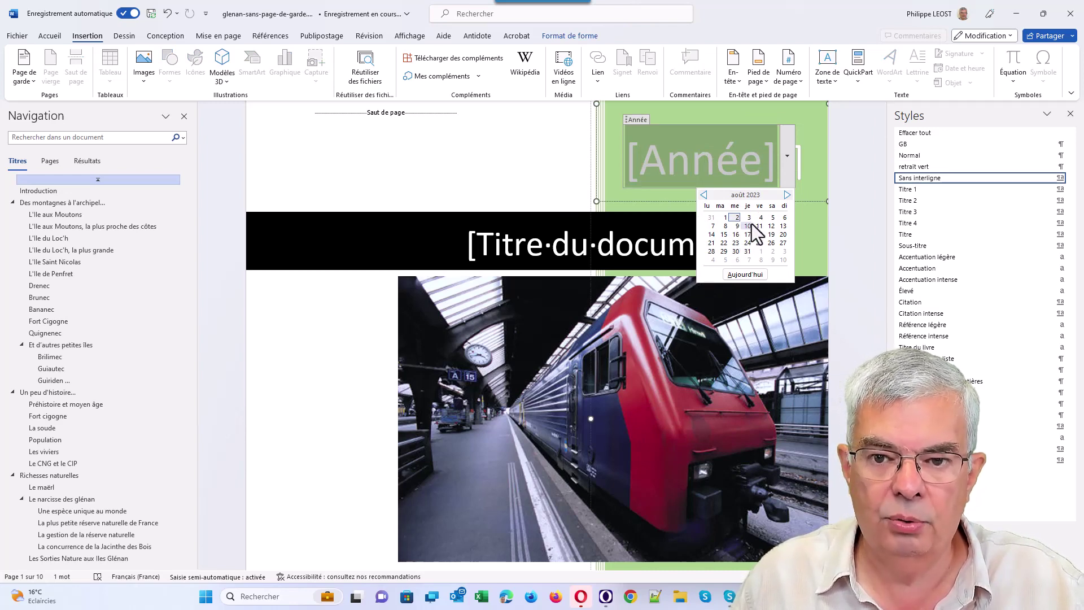
{"action": "left_click", "coordinate": [737, 219]}
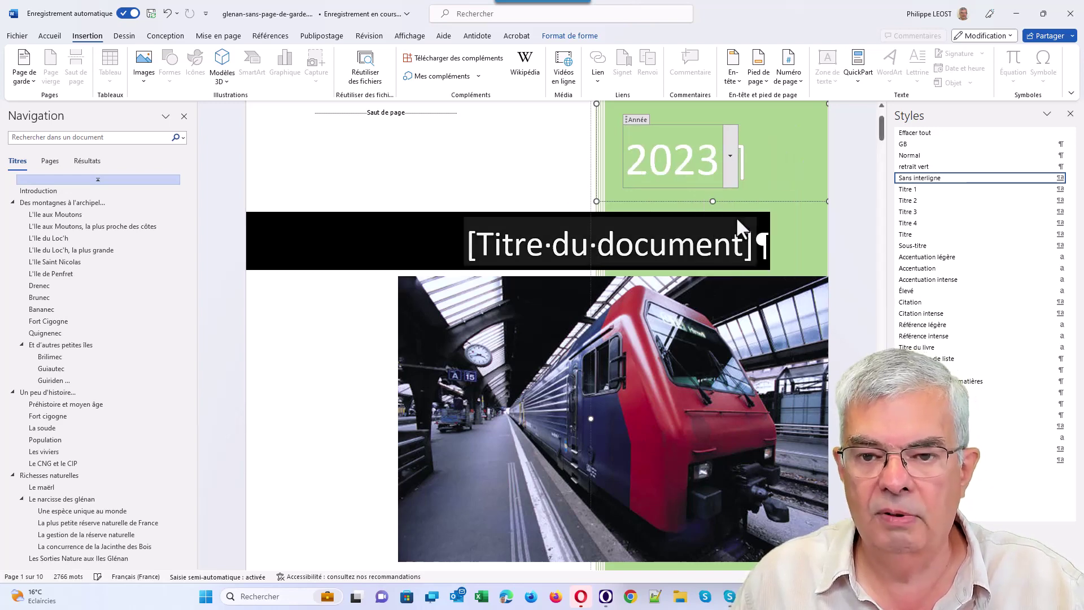
- Select the cover's title placeholder and then its train photo
{"action": "left_click", "coordinate": [559, 246]}
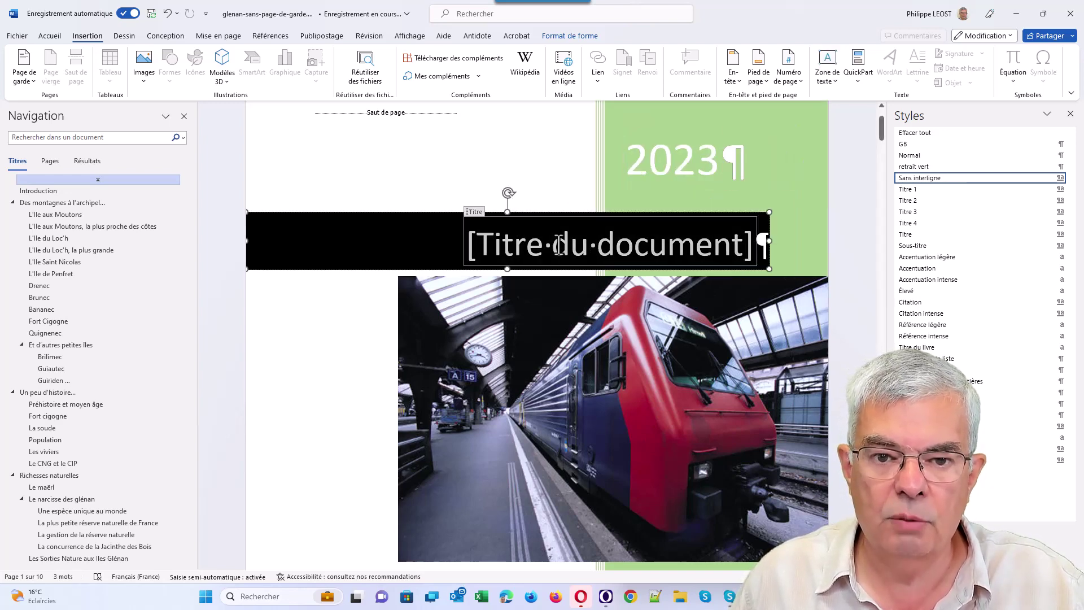
{"action": "scroll", "coordinate": [559, 244], "scroll_direction": "down", "scroll_amount": 3}
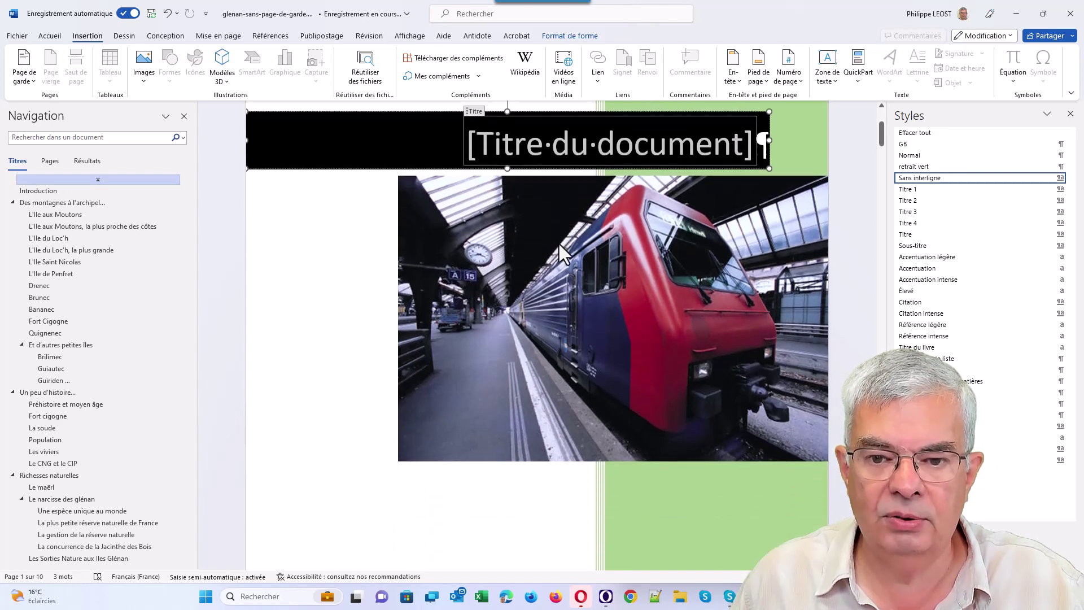
{"action": "left_click", "coordinate": [590, 293]}
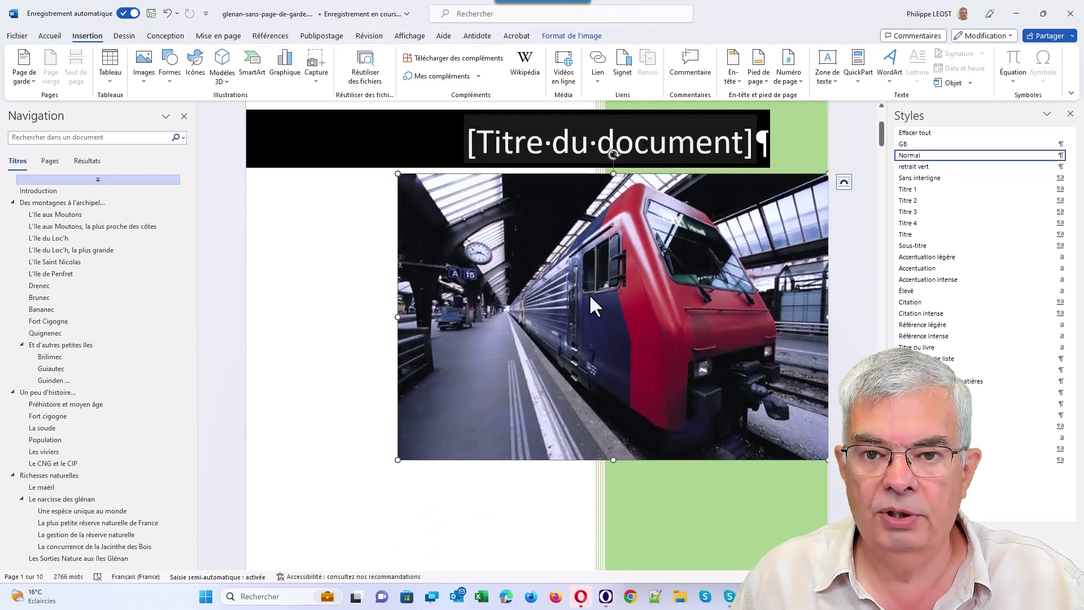
- Replace the cover's train photo with fort-cigogne-standard.jpg from the computer
{"action": "right_click", "coordinate": [590, 306]}
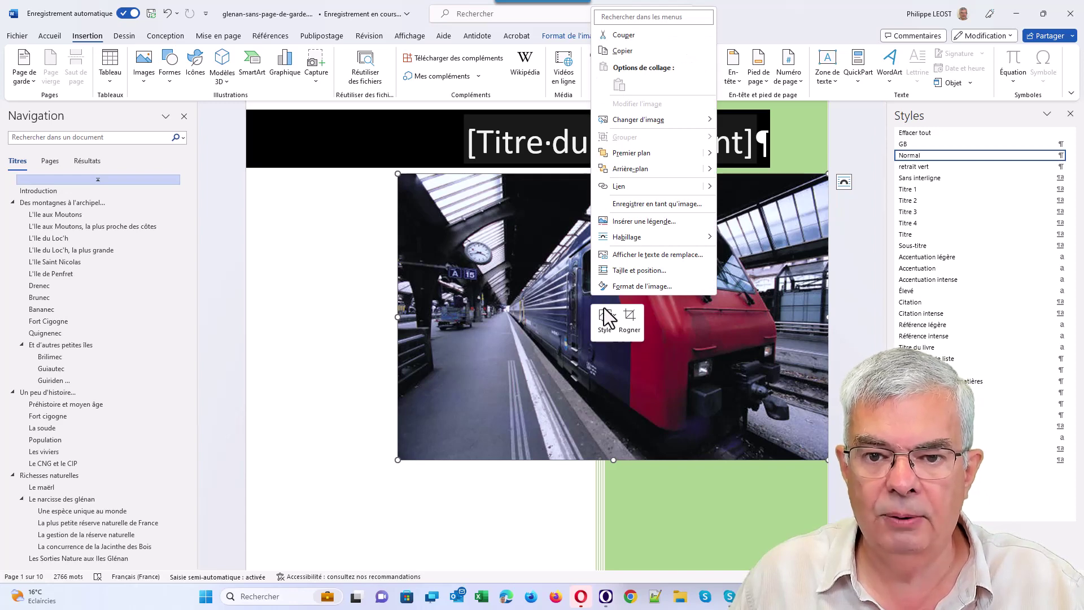
{"action": "right_click", "coordinate": [604, 290]}
{"action": "right_click", "coordinate": [606, 292]}
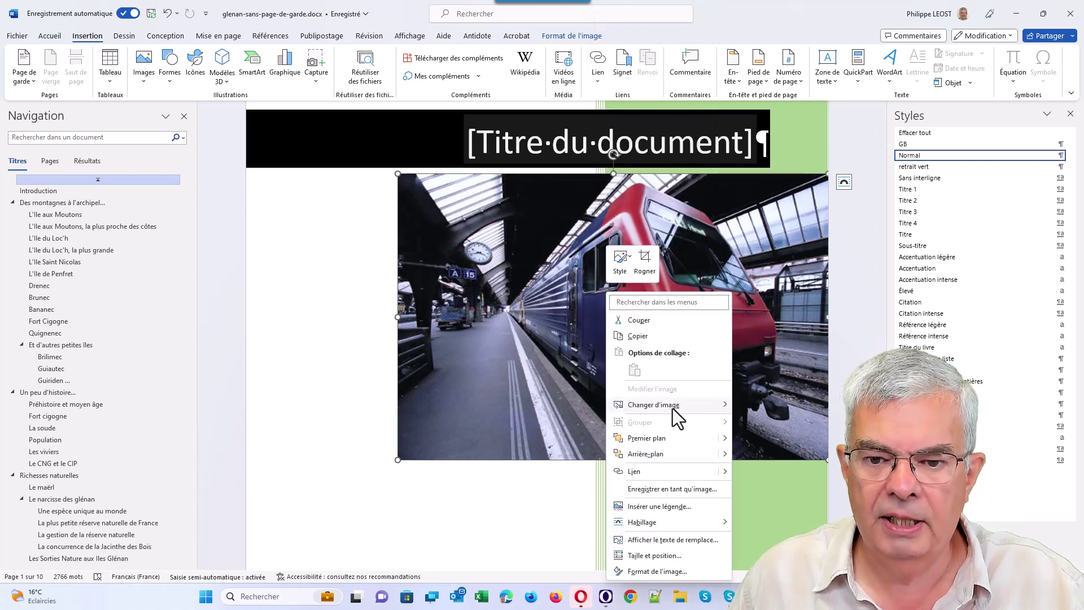
{"action": "mouse_move", "coordinate": [653, 405]}
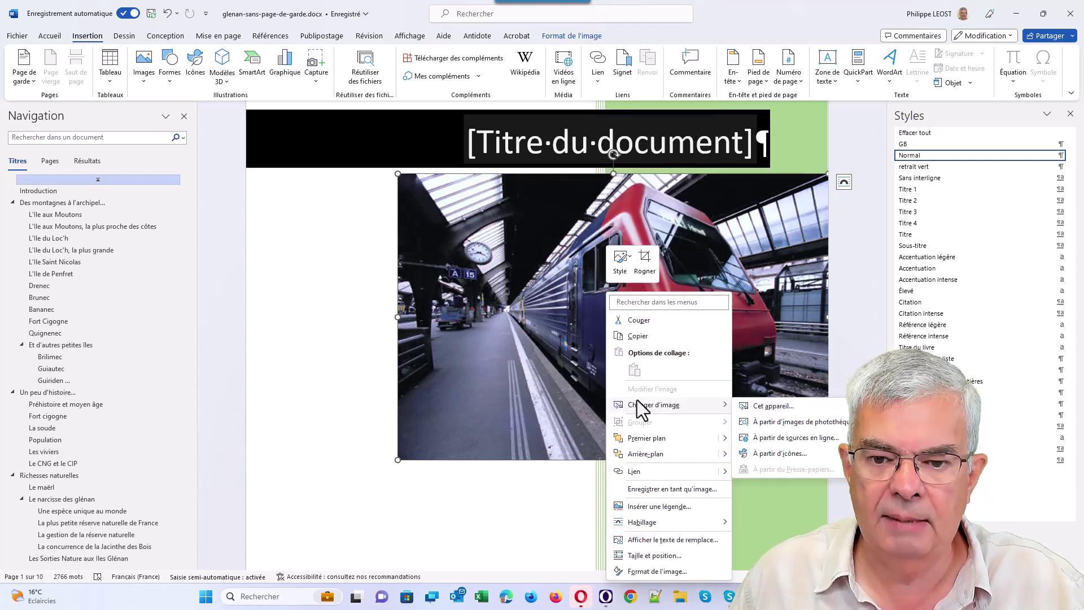
{"action": "left_click", "coordinate": [781, 404]}
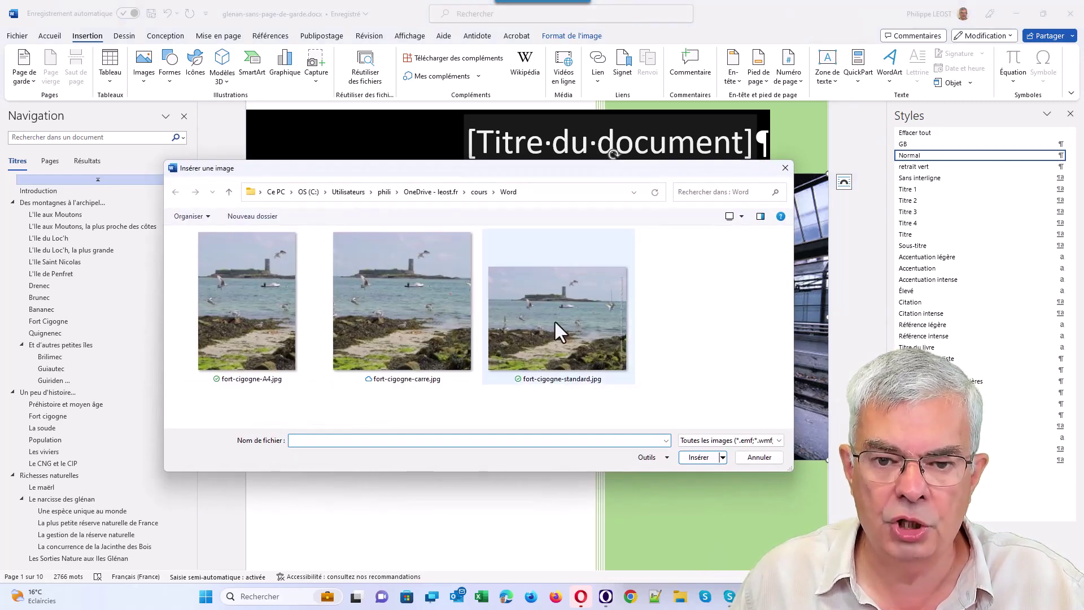
{"action": "left_click", "coordinate": [554, 320]}
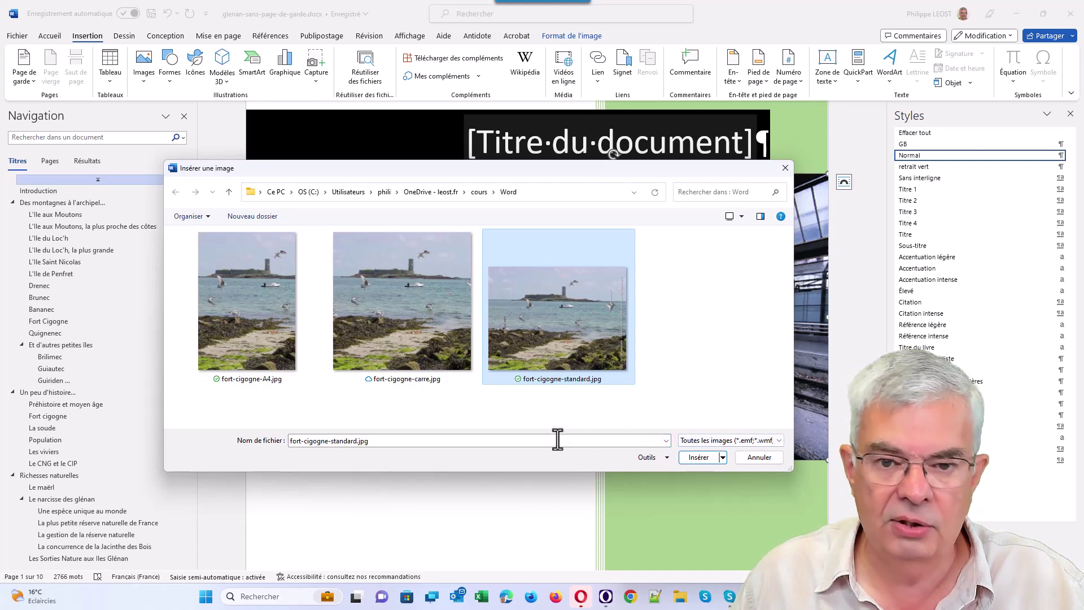
{"action": "left_click", "coordinate": [698, 457]}
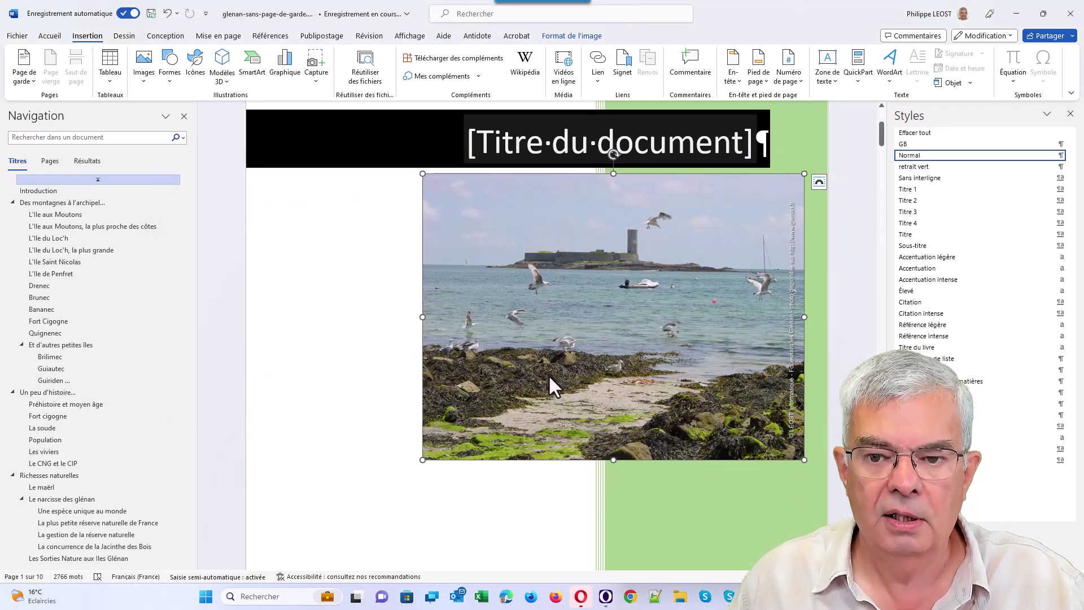
{"action": "scroll", "coordinate": [550, 386], "scroll_direction": "up", "scroll_amount": 3}
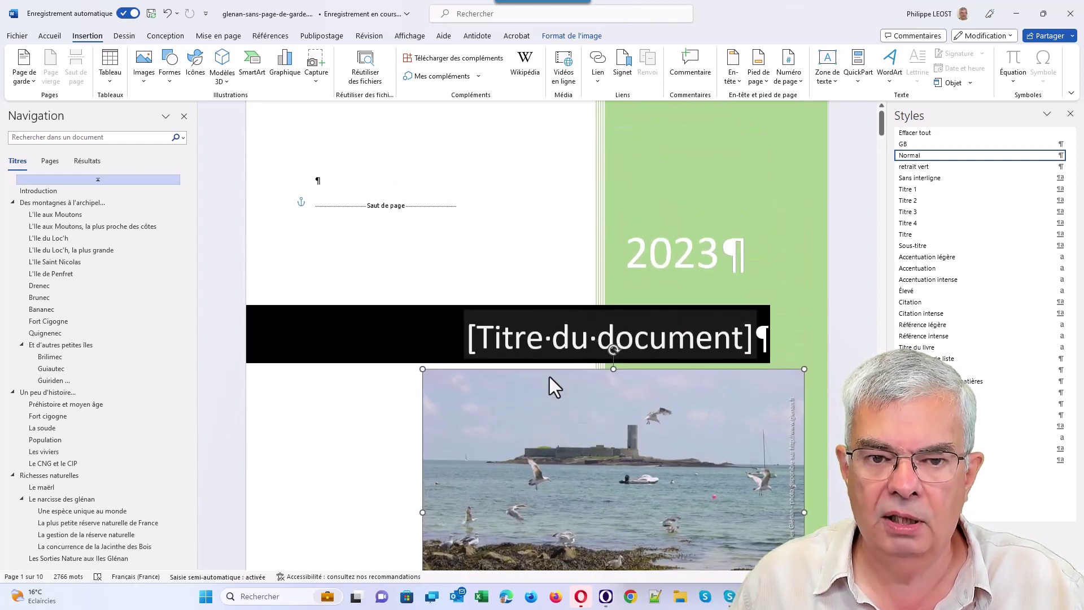
{"action": "scroll", "coordinate": [550, 378], "scroll_direction": "up", "scroll_amount": 3}
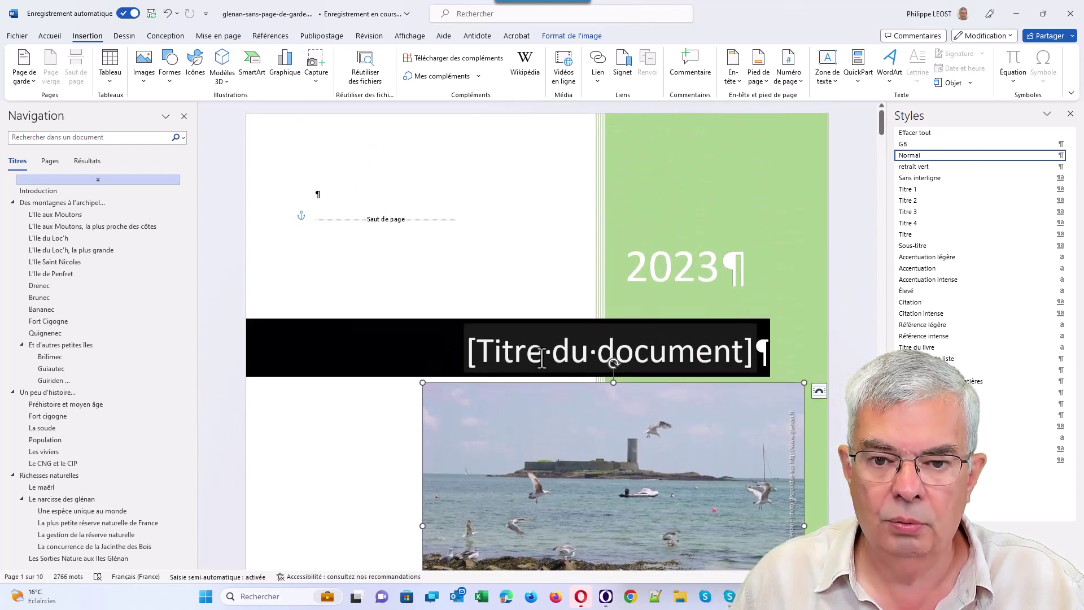
- Fill the cover's title placeholder with 'L'archipel des Glénan'
{"action": "left_click", "coordinate": [543, 358]}
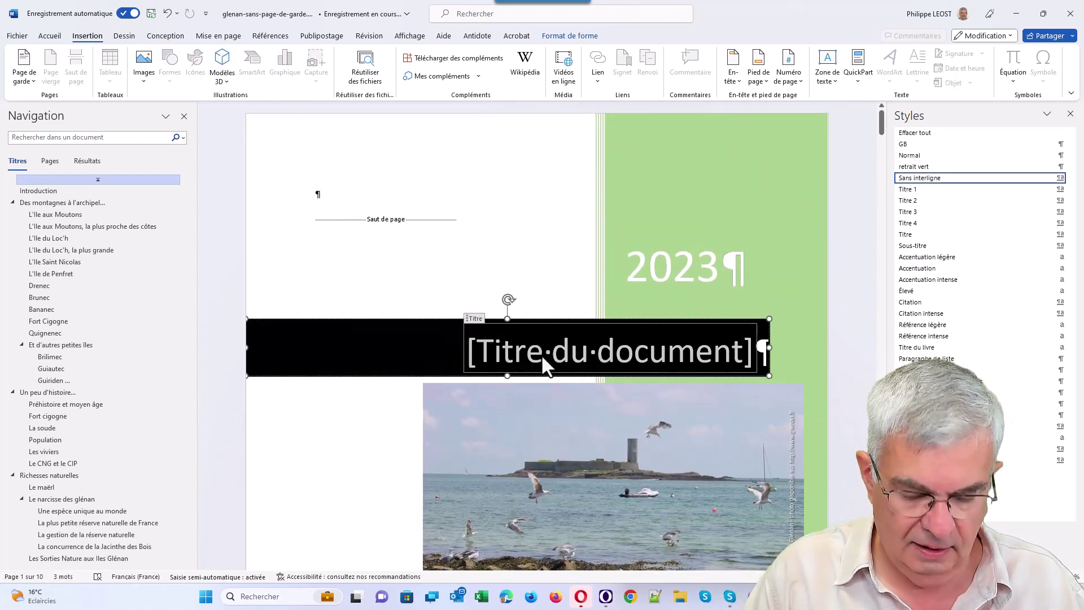
{"action": "type", "text": "L"}
{"action": "type", "text": "'a"}
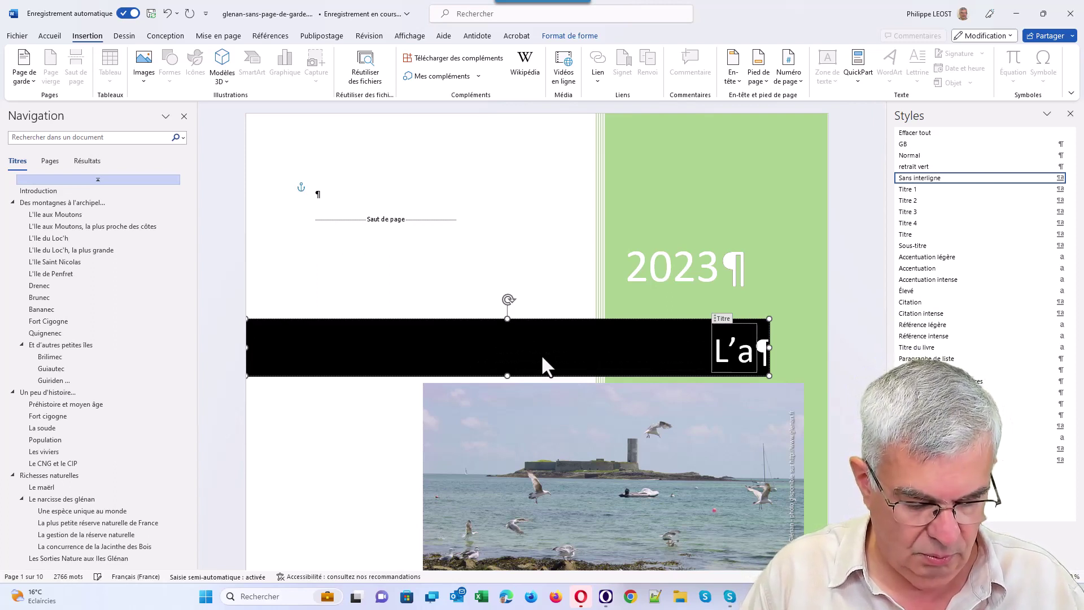
{"action": "type", "text": "rchipel"}
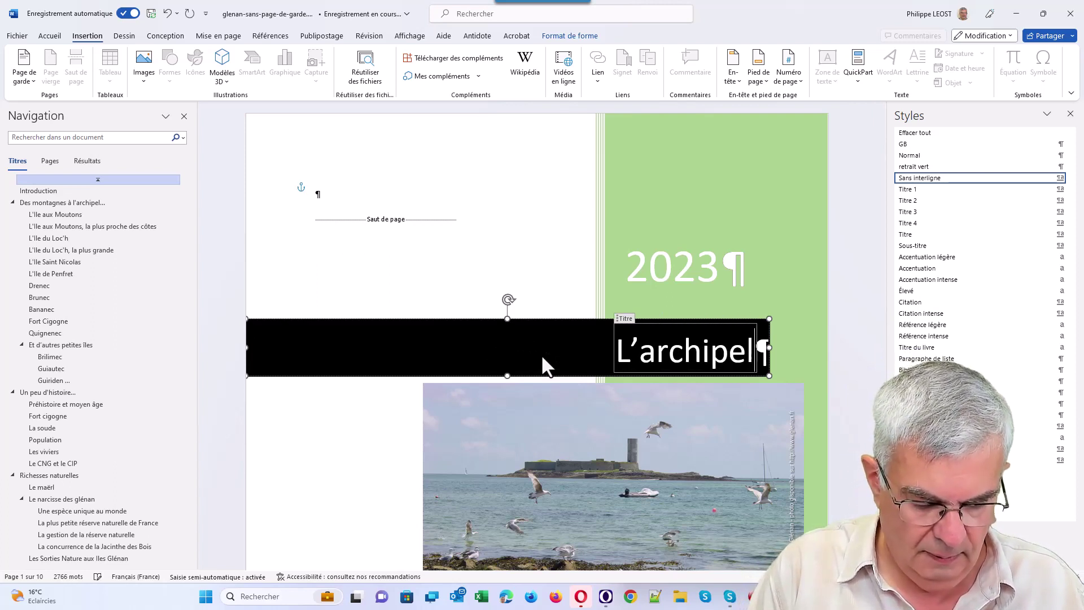
{"action": "type", "text": " des Glé"}
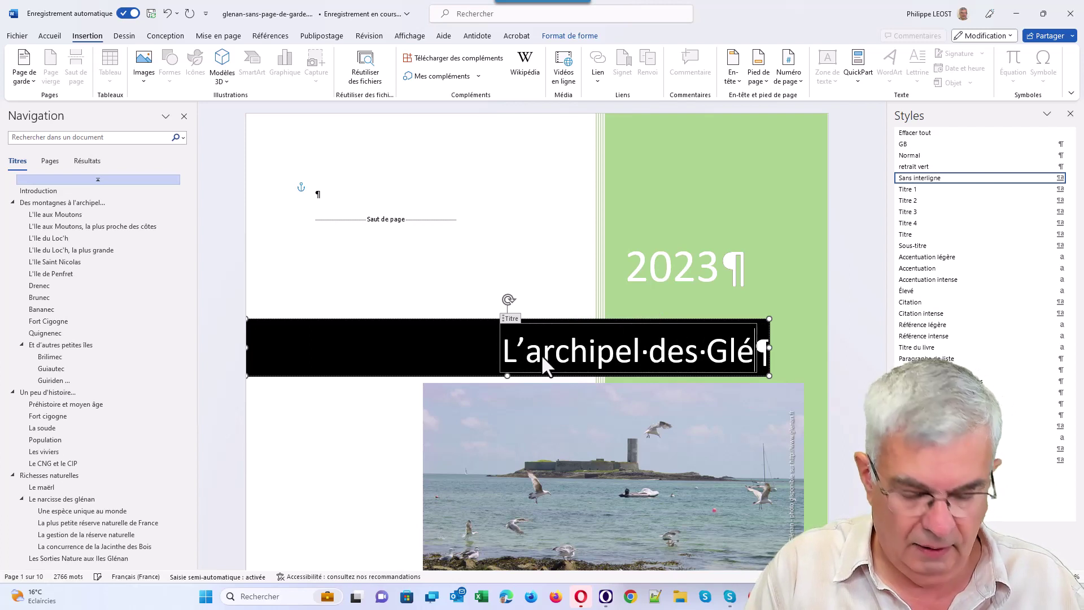
{"action": "type", "text": "nan"}
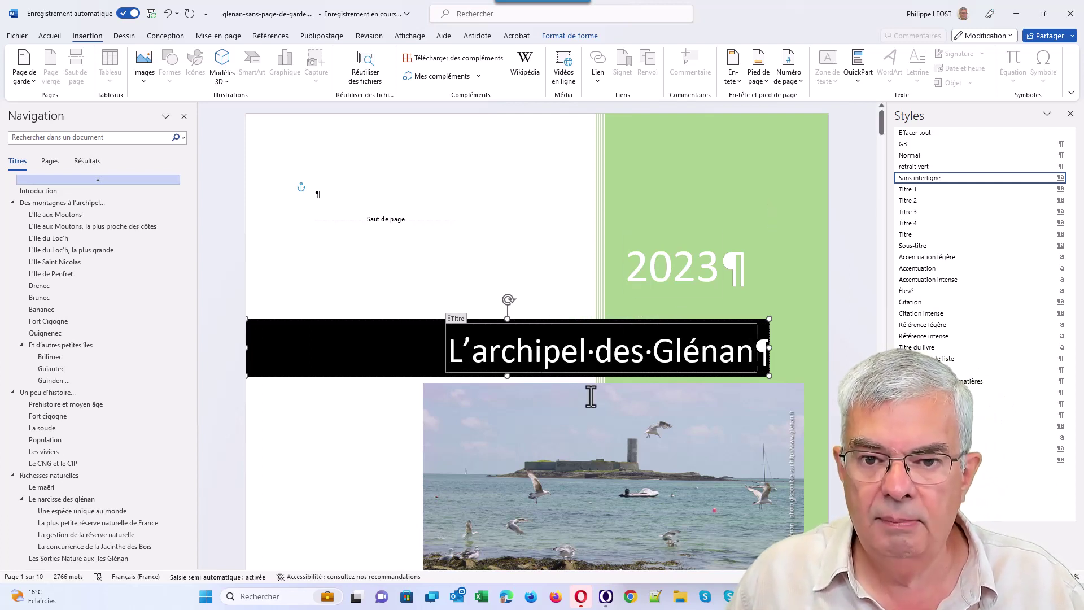
{"action": "left_click", "coordinate": [680, 183]}
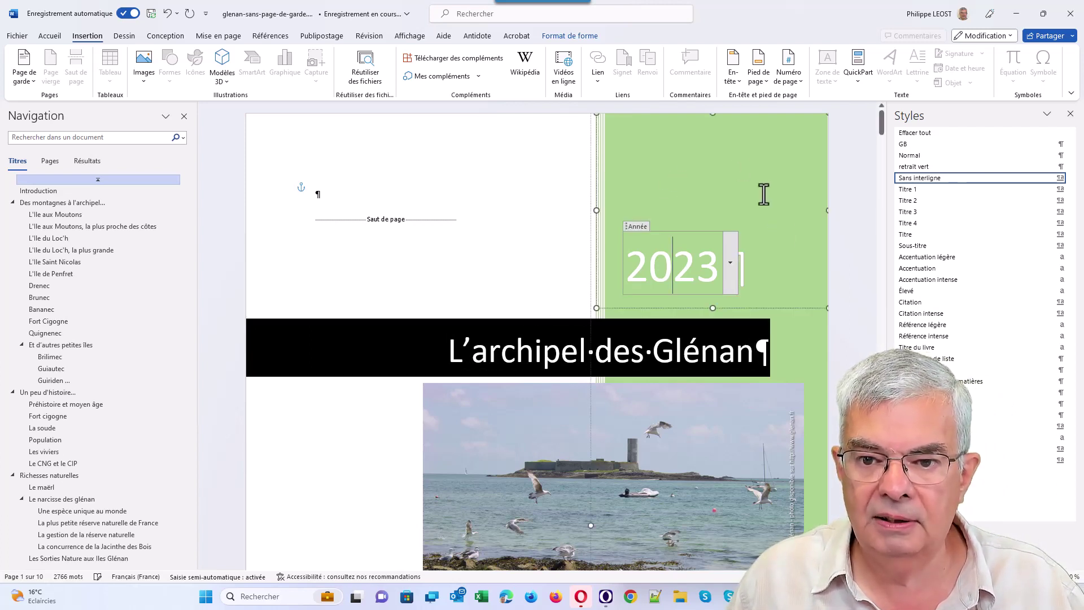
- Change the fill of the green band behind 2023 to dark navy blue
{"action": "right_click", "coordinate": [815, 337]}
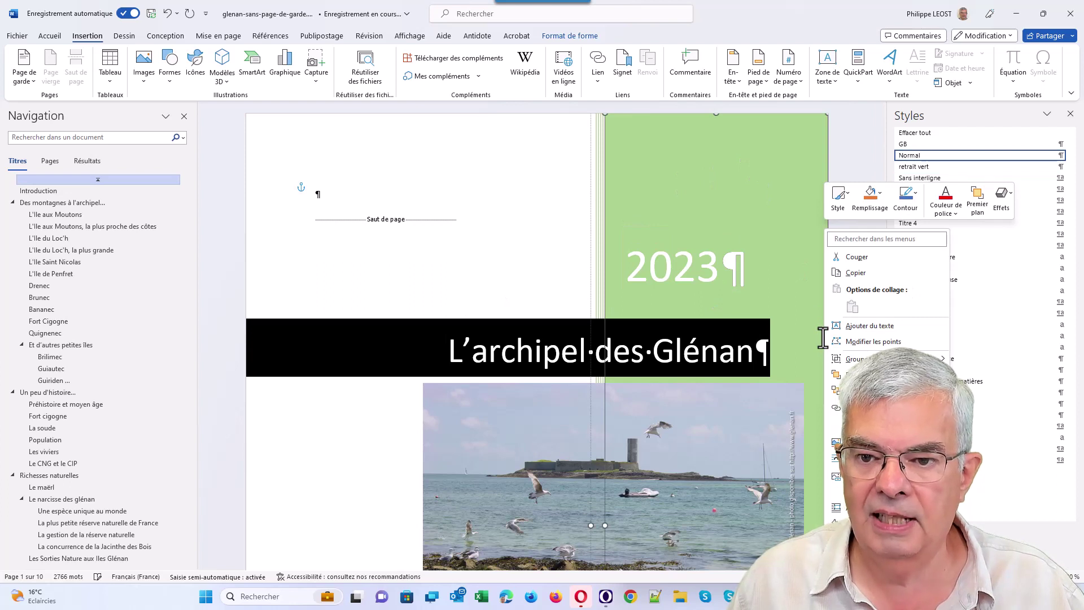
{"action": "left_click", "coordinate": [885, 195]}
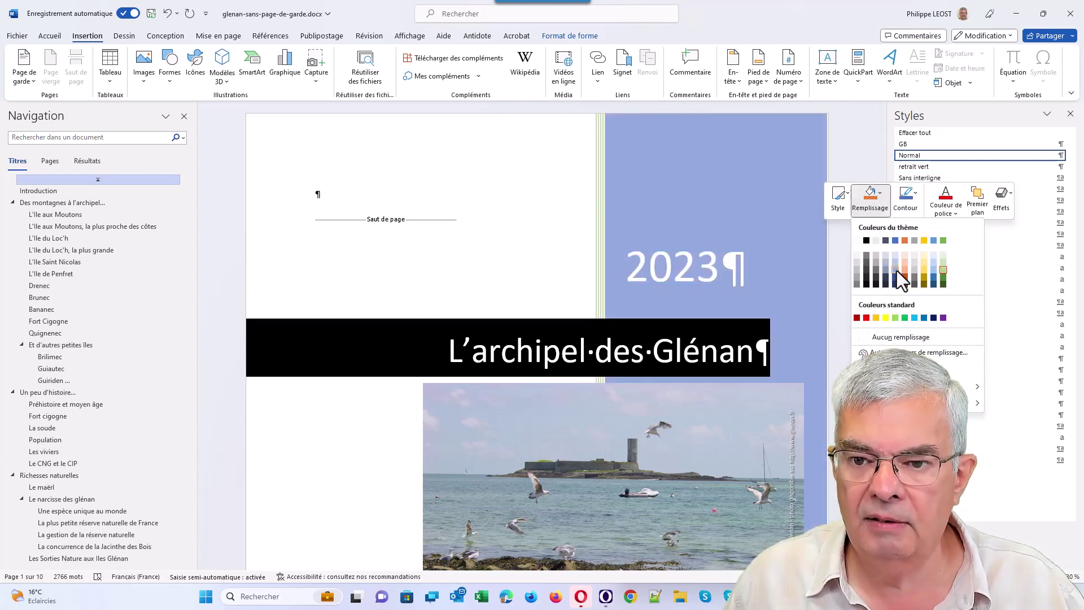
{"action": "left_click", "coordinate": [897, 283]}
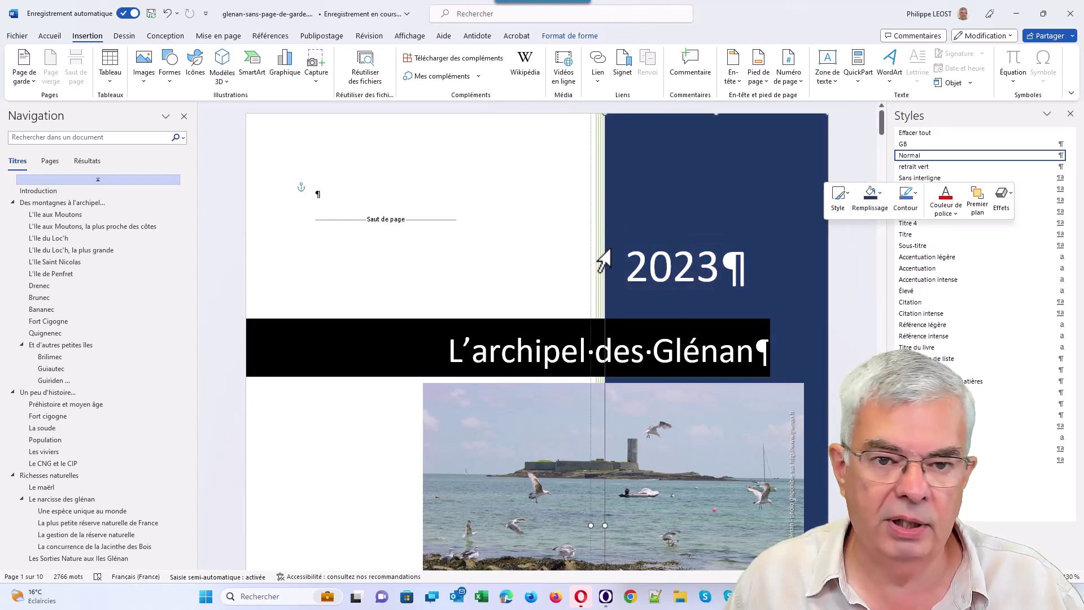
{"action": "scroll", "coordinate": [511, 265], "scroll_direction": "down", "scroll_amount": 5}
{"action": "scroll", "coordinate": [511, 265], "scroll_direction": "down", "scroll_amount": 5}
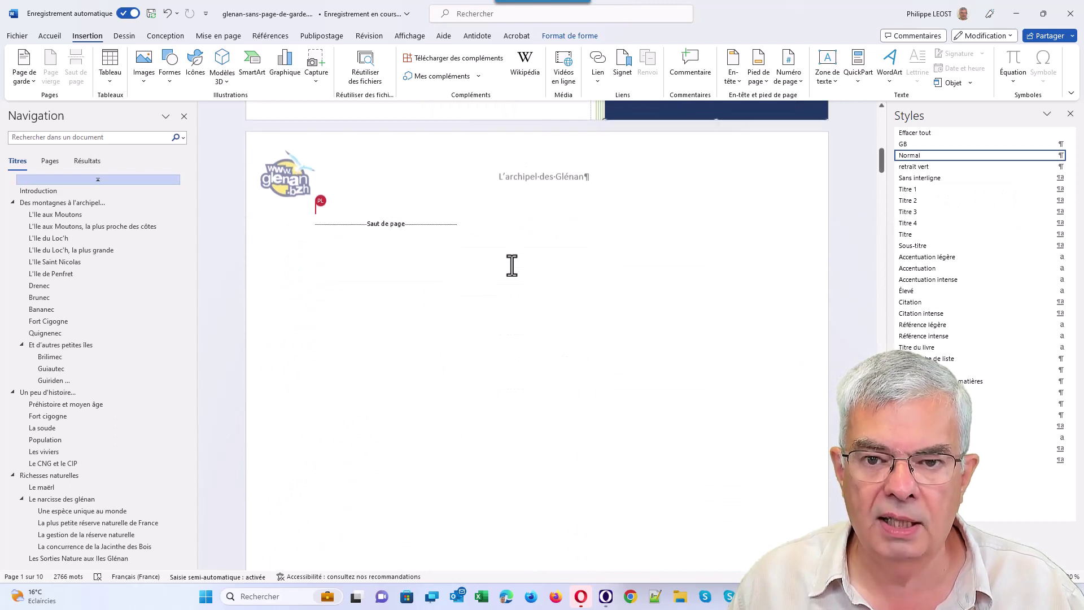
- Hide the formatting marks with Afficher tout (¶) on the Accueil tab
{"action": "scroll", "coordinate": [511, 266], "scroll_direction": "up", "scroll_amount": 3}
{"action": "scroll", "coordinate": [511, 265], "scroll_direction": "up", "scroll_amount": 2}
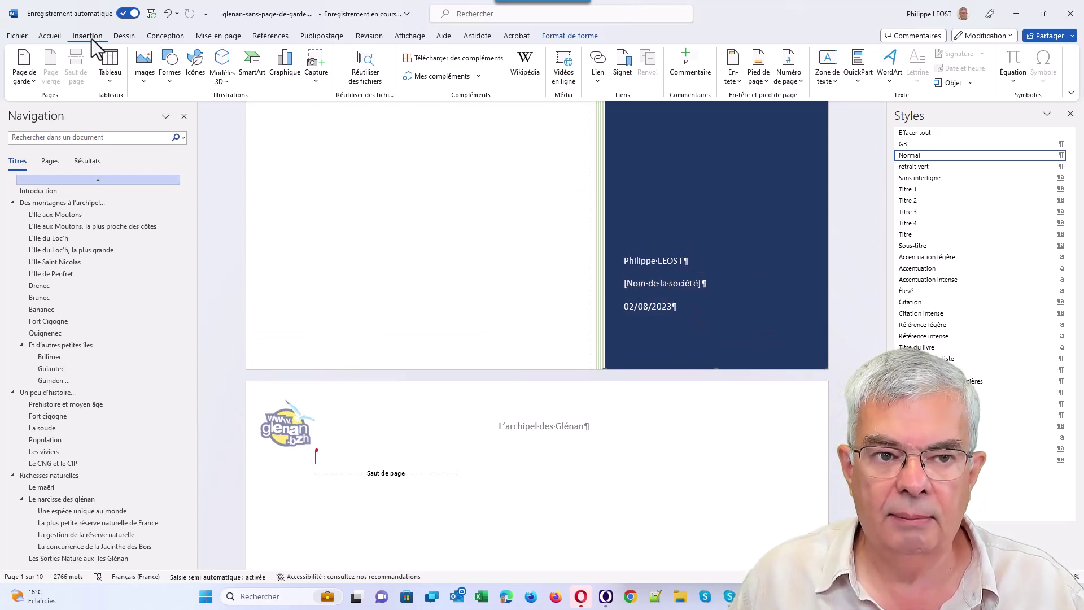
{"action": "left_click", "coordinate": [49, 36]}
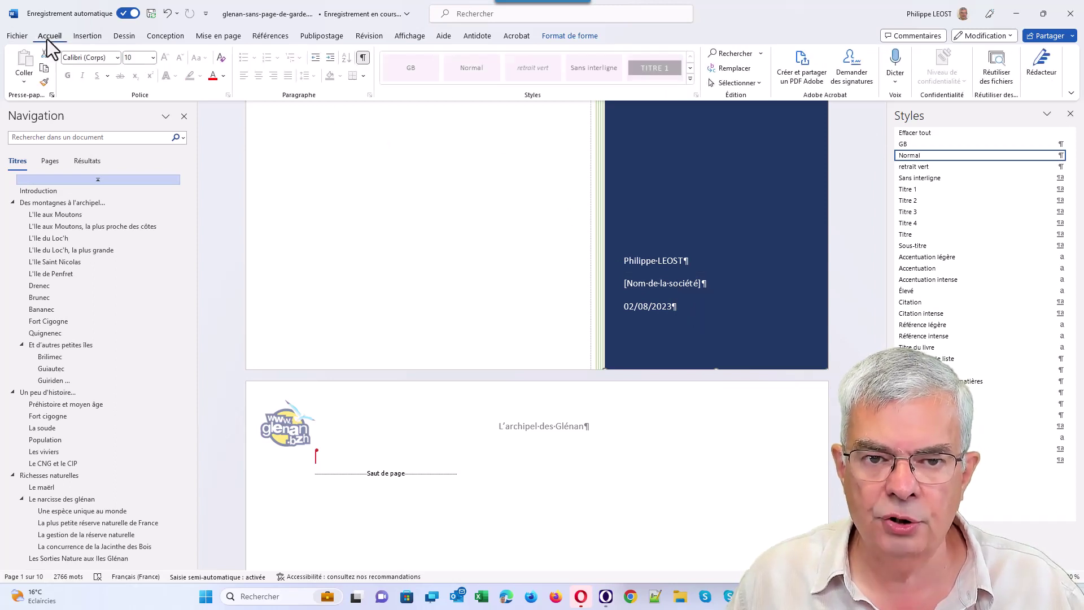
{"action": "left_click", "coordinate": [362, 58]}
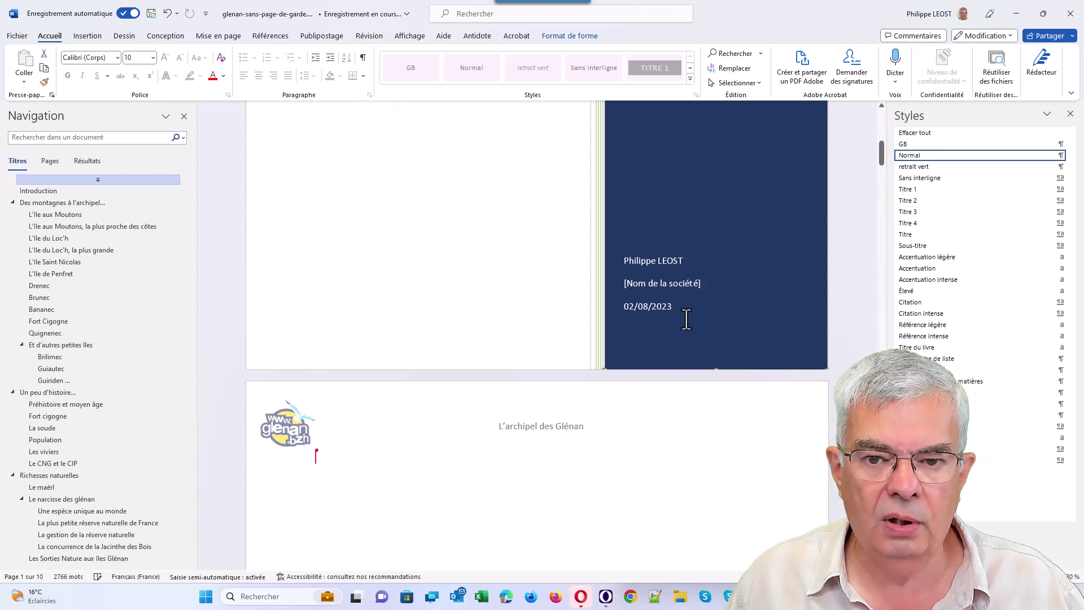
- Review the navy cover with its L'archipel des Glénan title and seascape photo
{"action": "scroll", "coordinate": [687, 316], "scroll_direction": "up", "scroll_amount": 3}
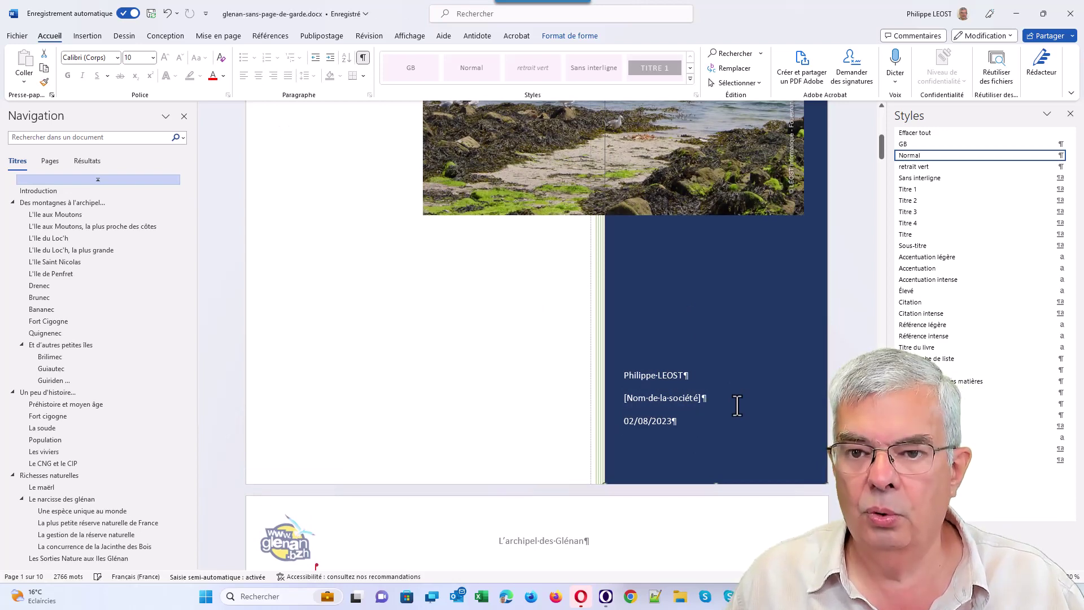
{"action": "scroll", "coordinate": [737, 405], "scroll_direction": "up", "scroll_amount": 5}
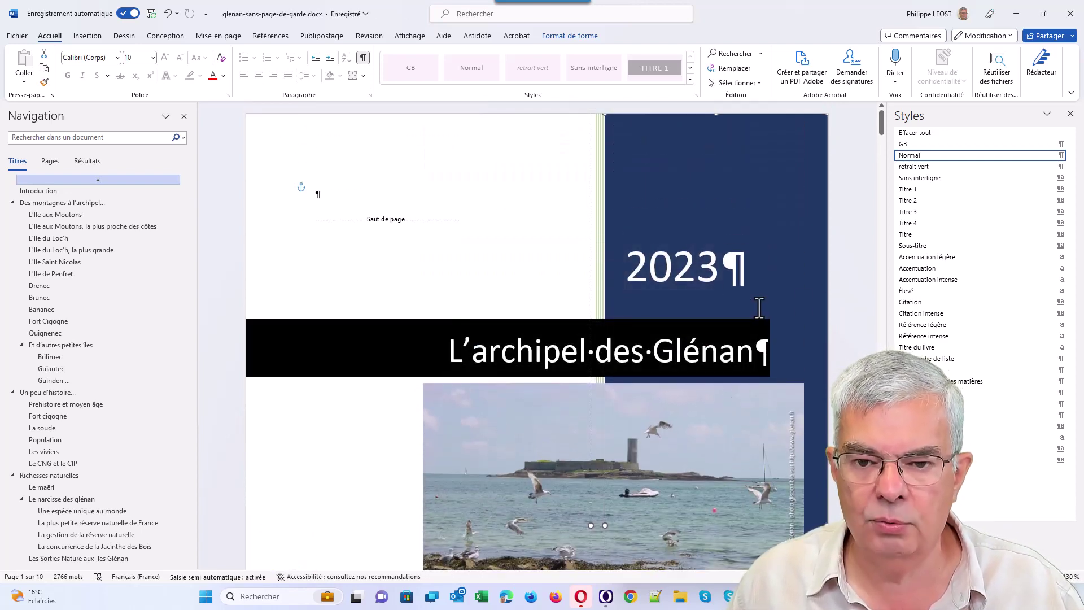
{"action": "scroll", "coordinate": [759, 308], "scroll_direction": "down", "scroll_amount": 1}
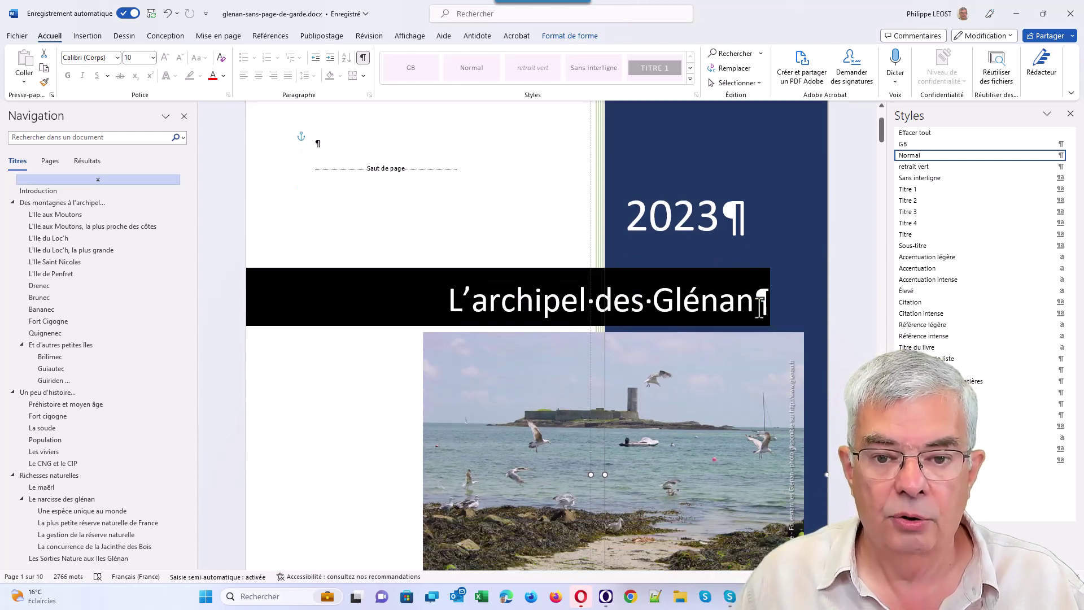
{"action": "scroll", "coordinate": [759, 307], "scroll_direction": "down", "scroll_amount": 2}
{"action": "scroll", "coordinate": [759, 308], "scroll_direction": "down", "scroll_amount": 3}
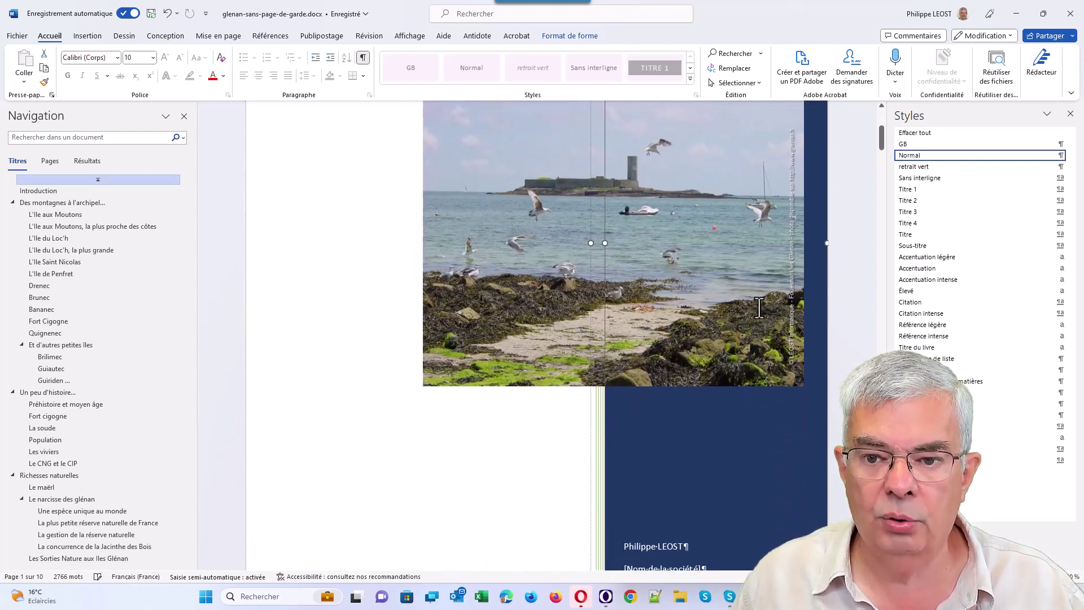
{"action": "scroll", "coordinate": [759, 307], "scroll_direction": "up", "scroll_amount": 5}
{"action": "left_click", "coordinate": [531, 350]}
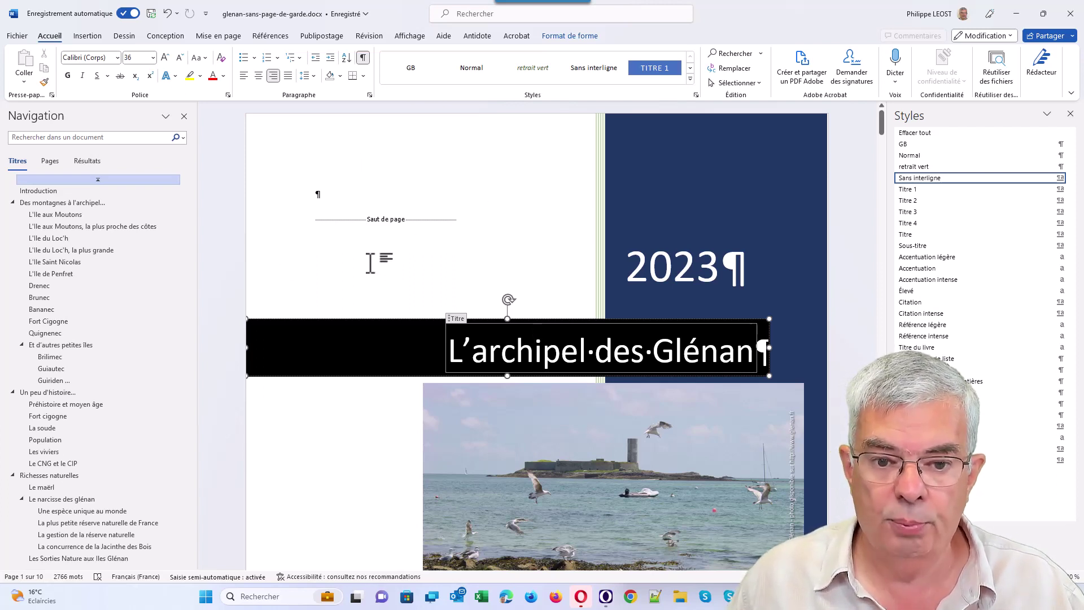
{"action": "scroll", "coordinate": [368, 277], "scroll_direction": "down", "scroll_amount": 3}
{"action": "scroll", "coordinate": [368, 278], "scroll_direction": "down", "scroll_amount": 2}
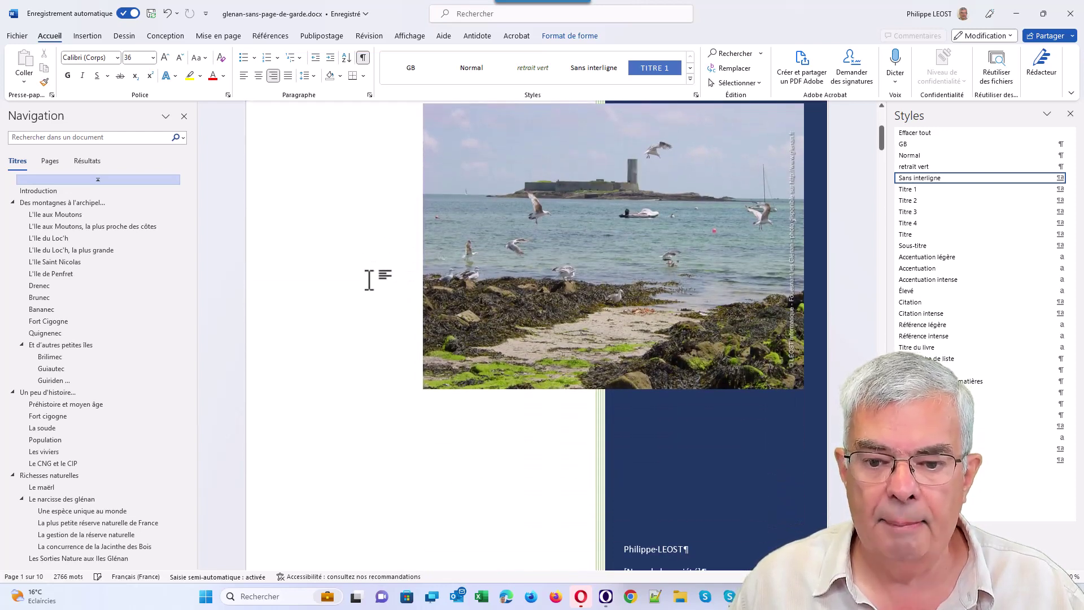
{"action": "scroll", "coordinate": [369, 279], "scroll_direction": "down", "scroll_amount": 2}
{"action": "scroll", "coordinate": [368, 279], "scroll_direction": "up", "scroll_amount": 1}
{"action": "scroll", "coordinate": [369, 279], "scroll_direction": "up", "scroll_amount": 5}
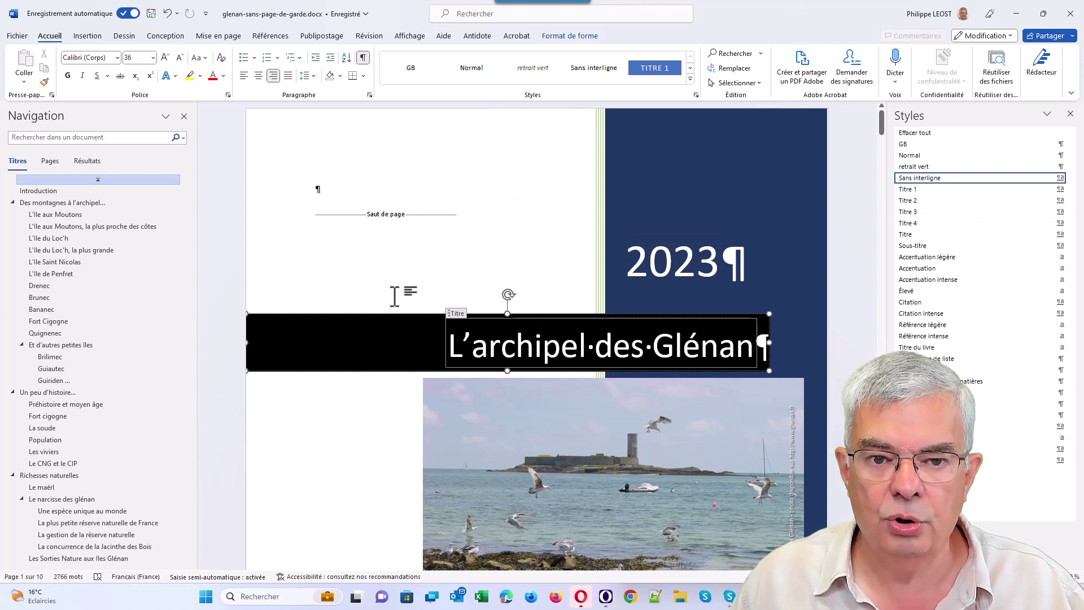
{"action": "scroll", "coordinate": [394, 296], "scroll_direction": "down", "scroll_amount": 3}
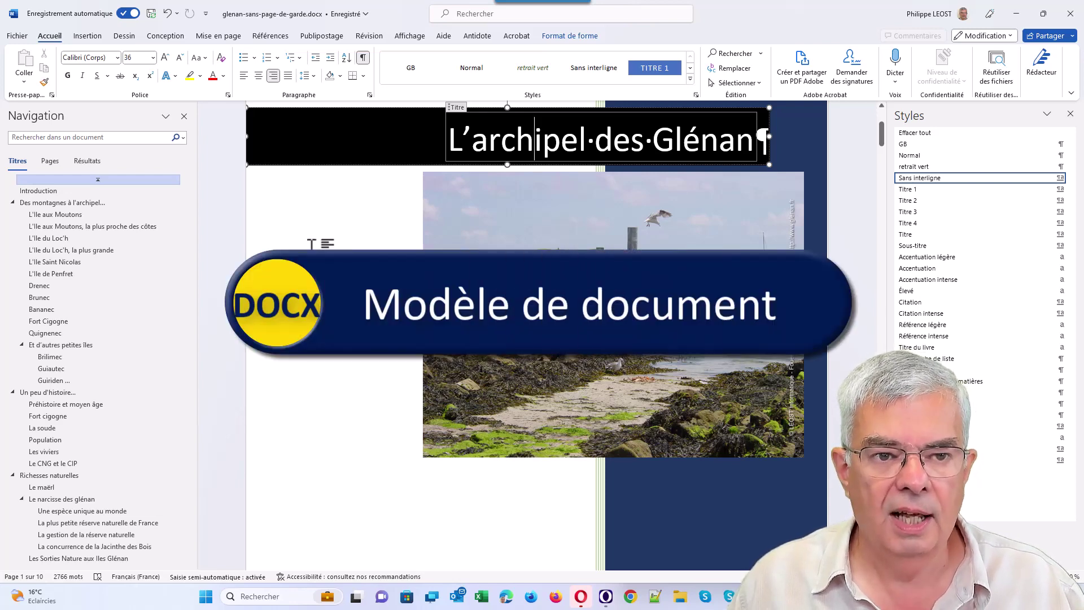
- Go to Fichier > Nouveau and browse the available document templates
{"action": "left_click", "coordinate": [17, 37]}
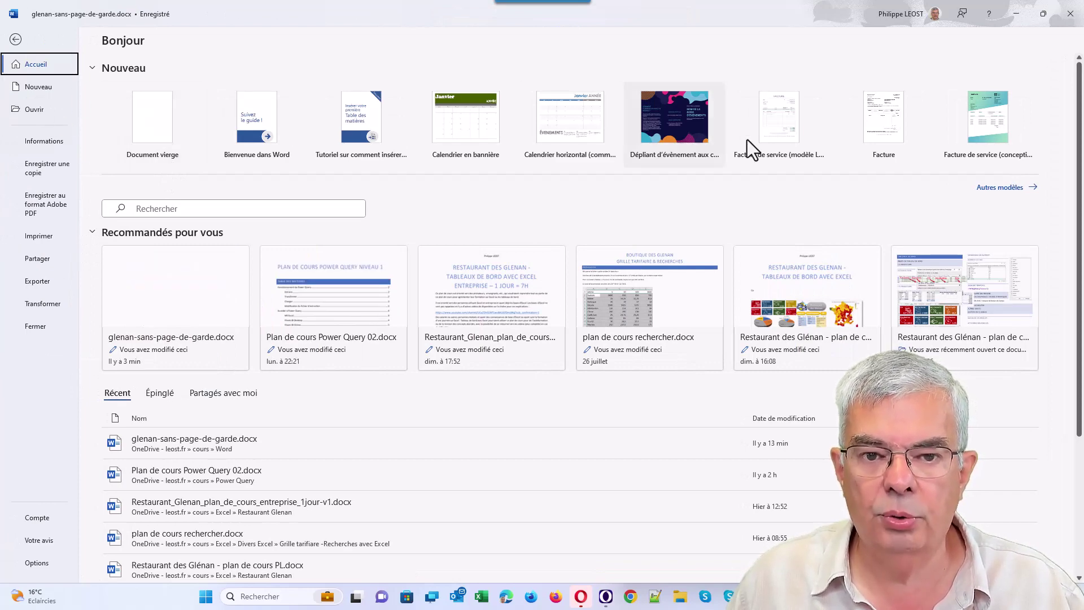
{"action": "left_click", "coordinate": [37, 87]}
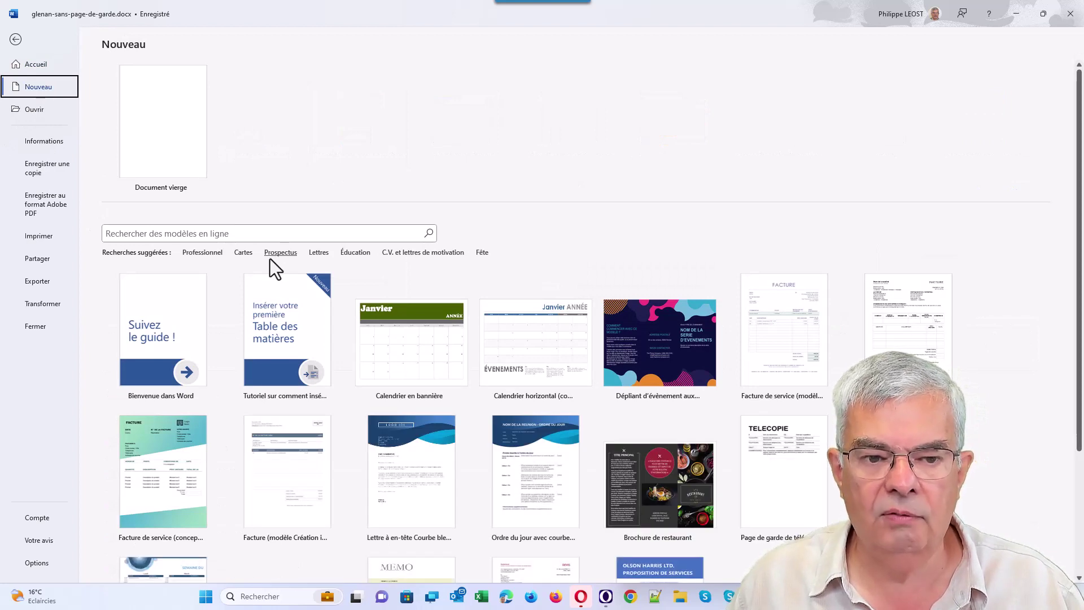
{"action": "scroll", "coordinate": [285, 291], "scroll_direction": "down", "scroll_amount": 3}
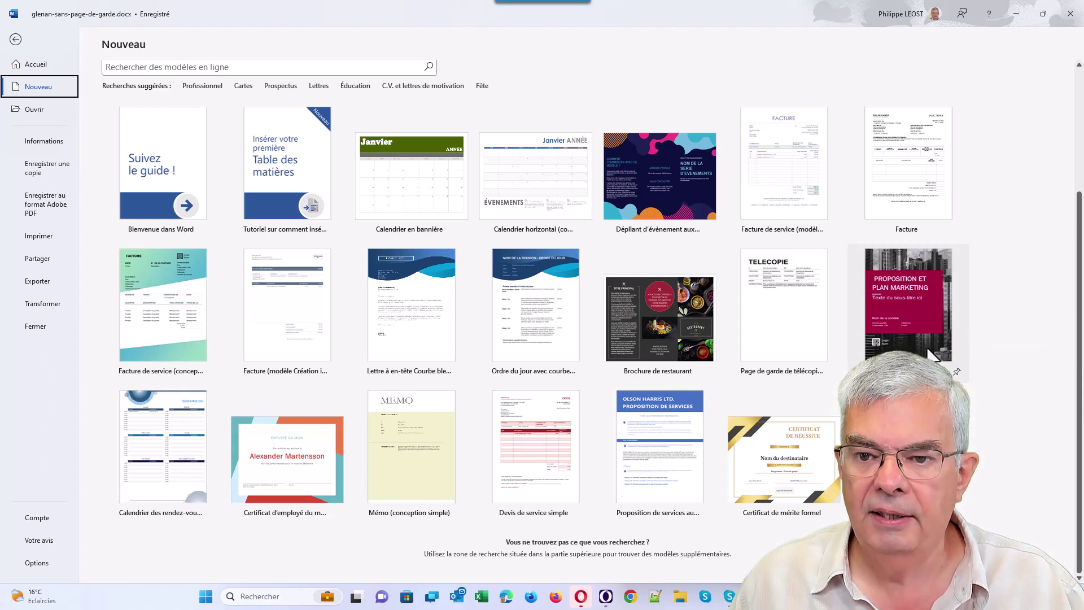
{"action": "mouse_move", "coordinate": [660, 326]}
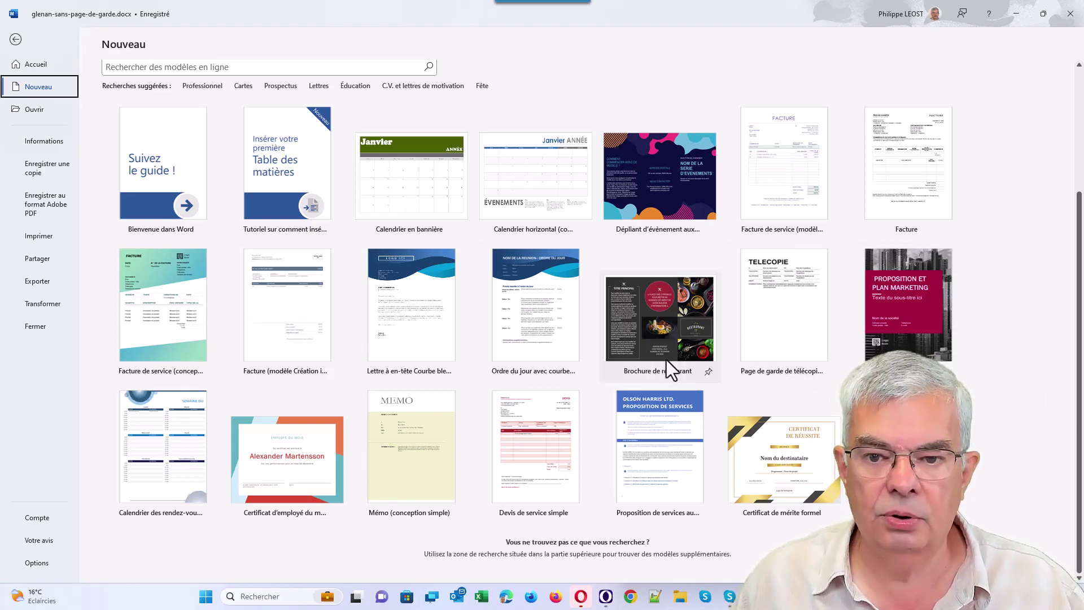
{"action": "scroll", "coordinate": [734, 345], "scroll_direction": "up", "scroll_amount": 3}
- Search the online templates for 'page de garde'
{"action": "left_click", "coordinate": [254, 233]}
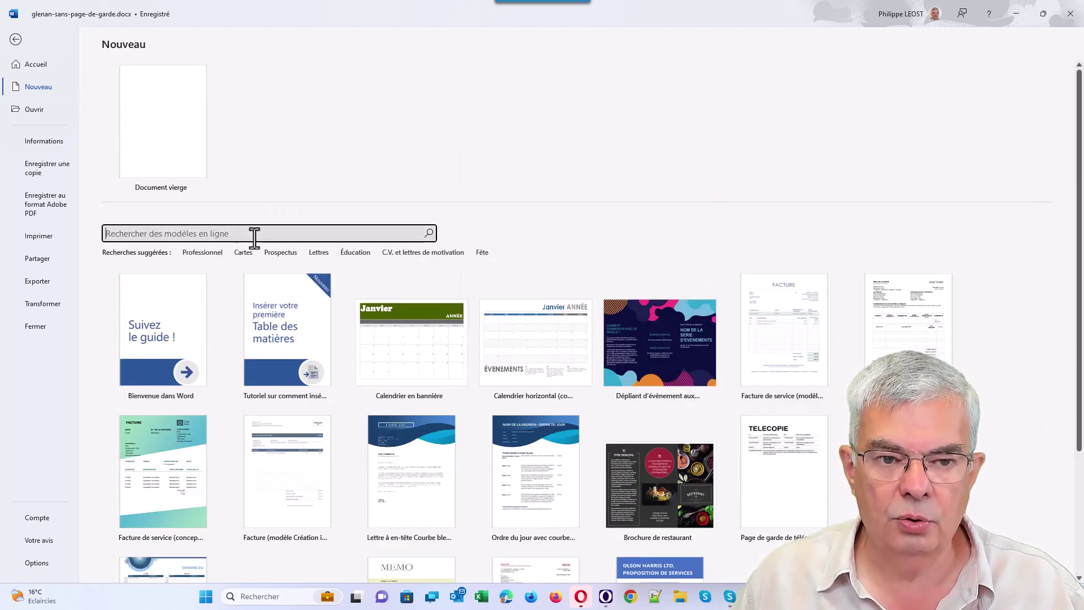
{"action": "type", "text": "page d"}
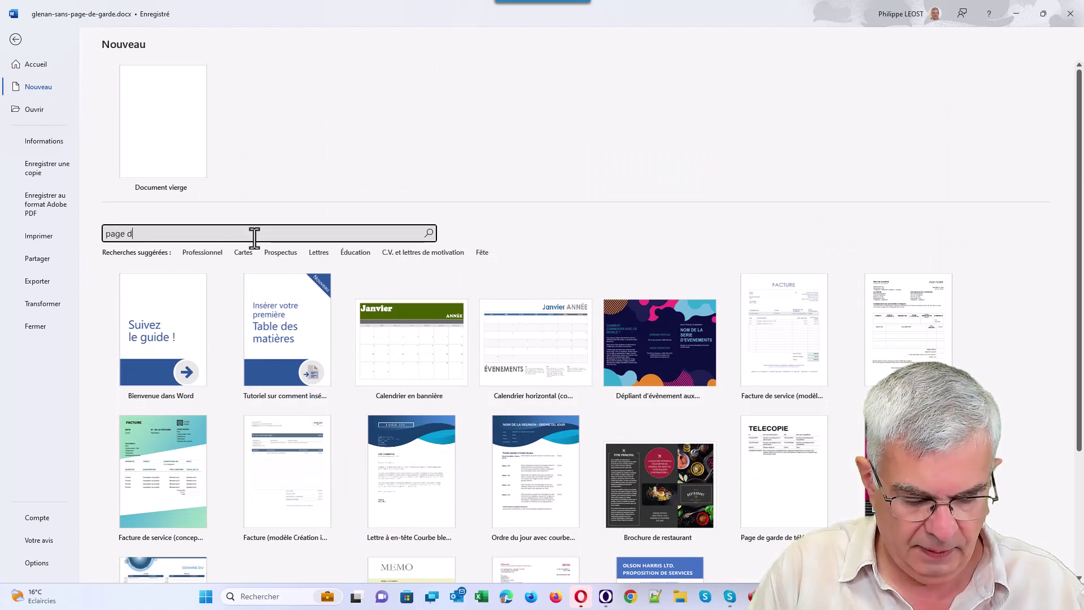
{"action": "type", "text": "e garde"}
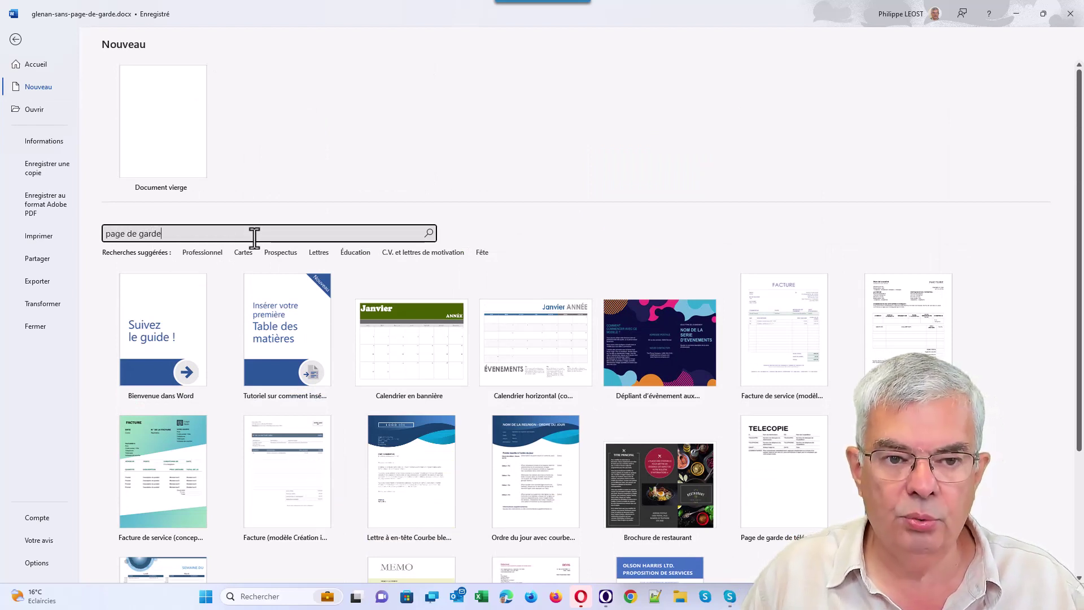
{"action": "key", "text": "Return"}
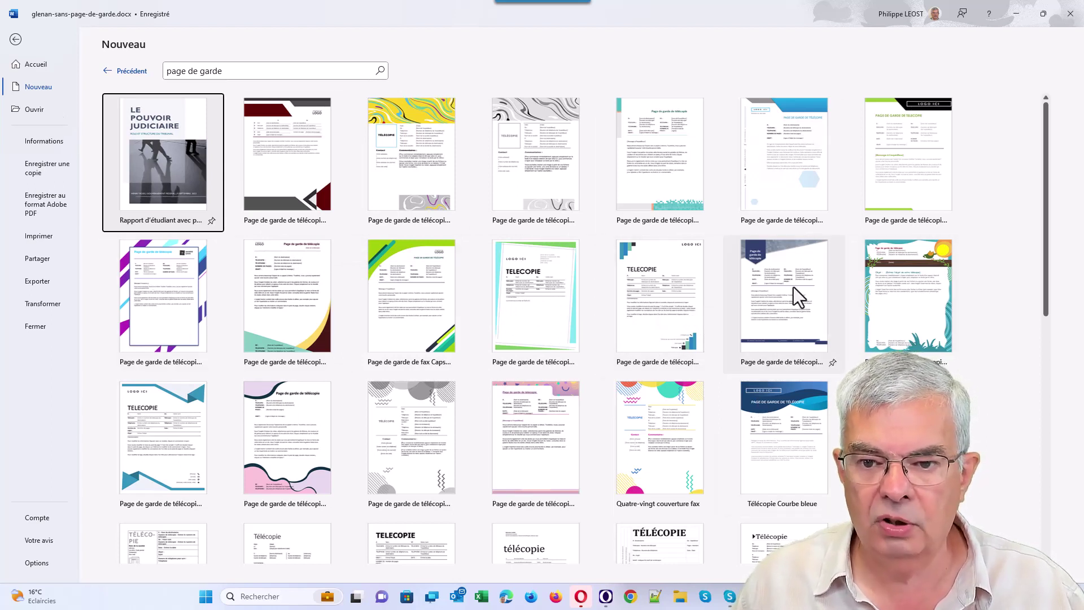
- Look through the results, then search the templates for 'rapport' instead
{"action": "scroll", "coordinate": [624, 375], "scroll_direction": "down", "scroll_amount": 4}
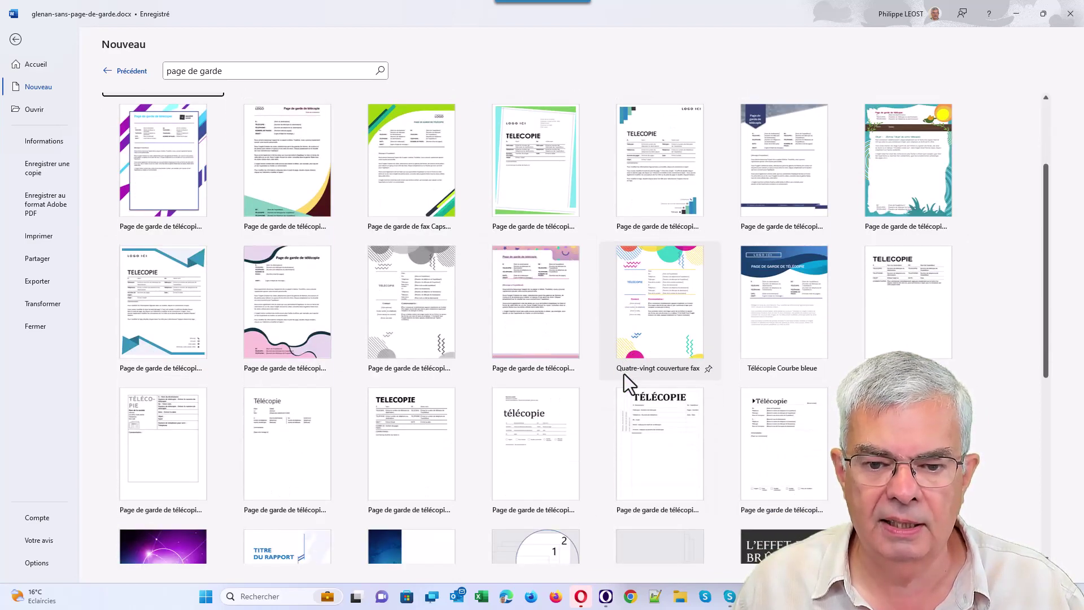
{"action": "scroll", "coordinate": [600, 348], "scroll_direction": "down", "scroll_amount": 2}
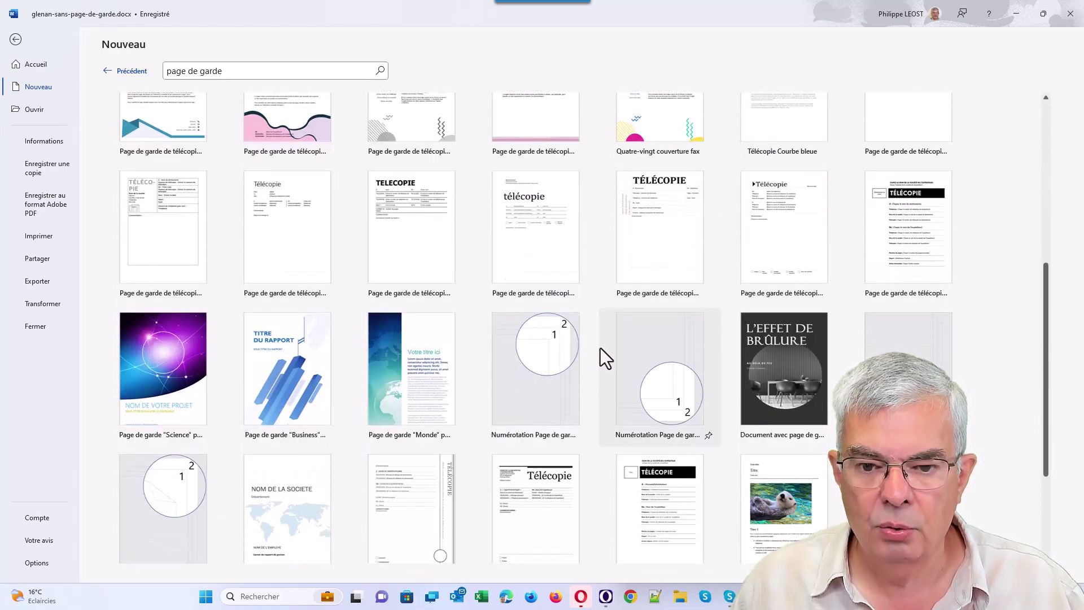
{"action": "scroll", "coordinate": [601, 348], "scroll_direction": "up", "scroll_amount": 6}
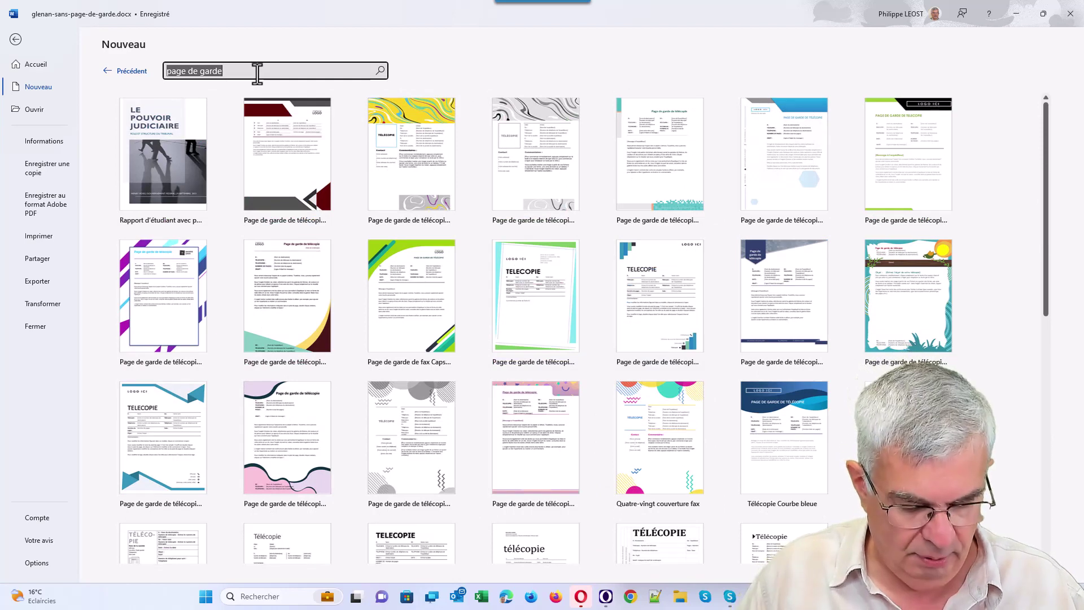
{"action": "type", "text": "rapport"}
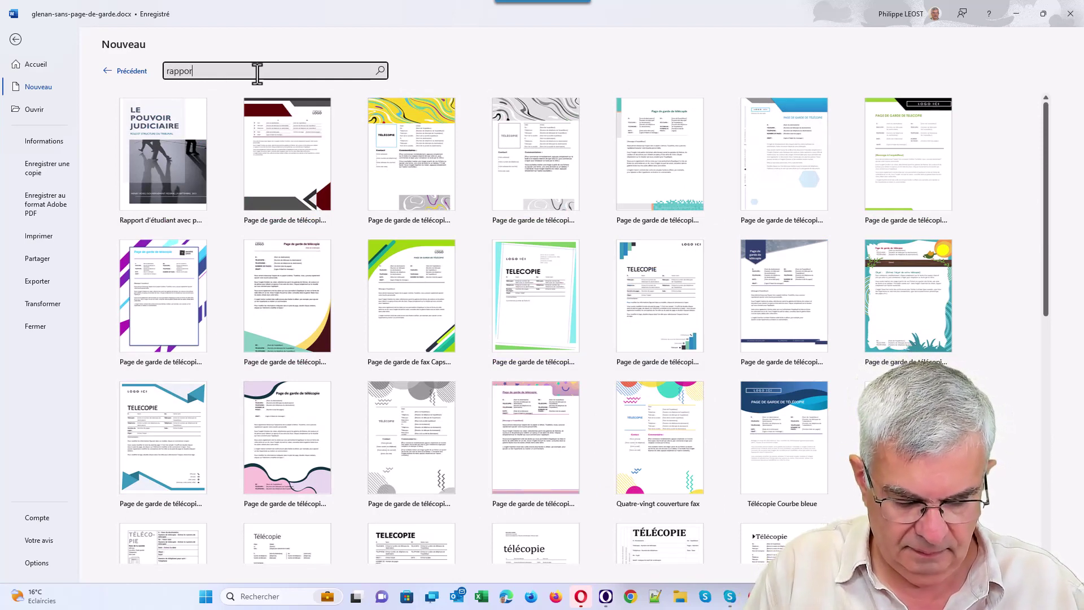
{"action": "key", "text": "Return"}
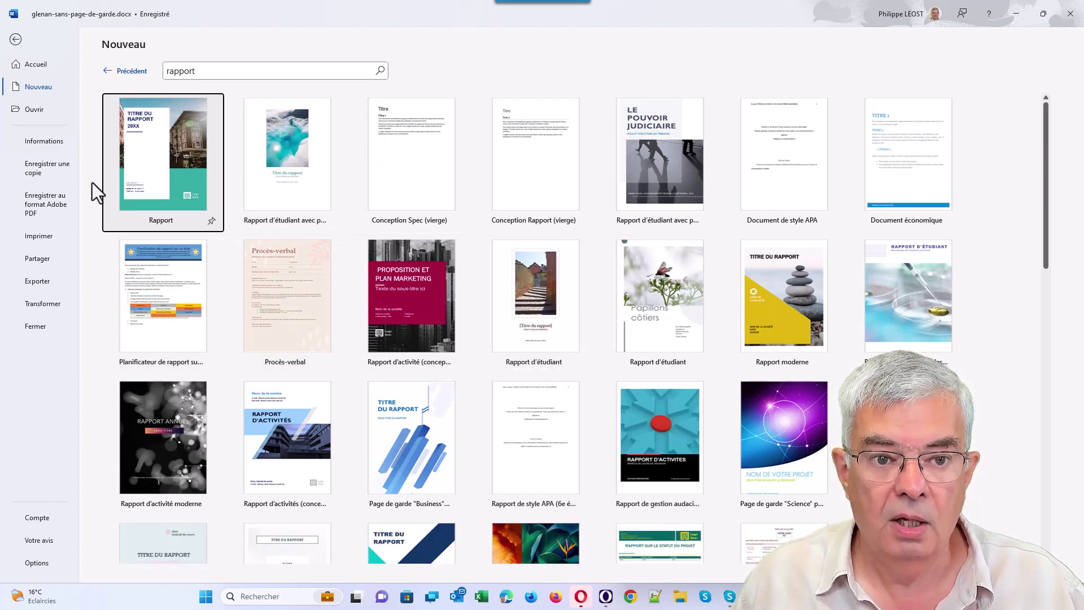
- Create a new document from the Rapport template with its city-photo cover
{"action": "left_click", "coordinate": [180, 159]}
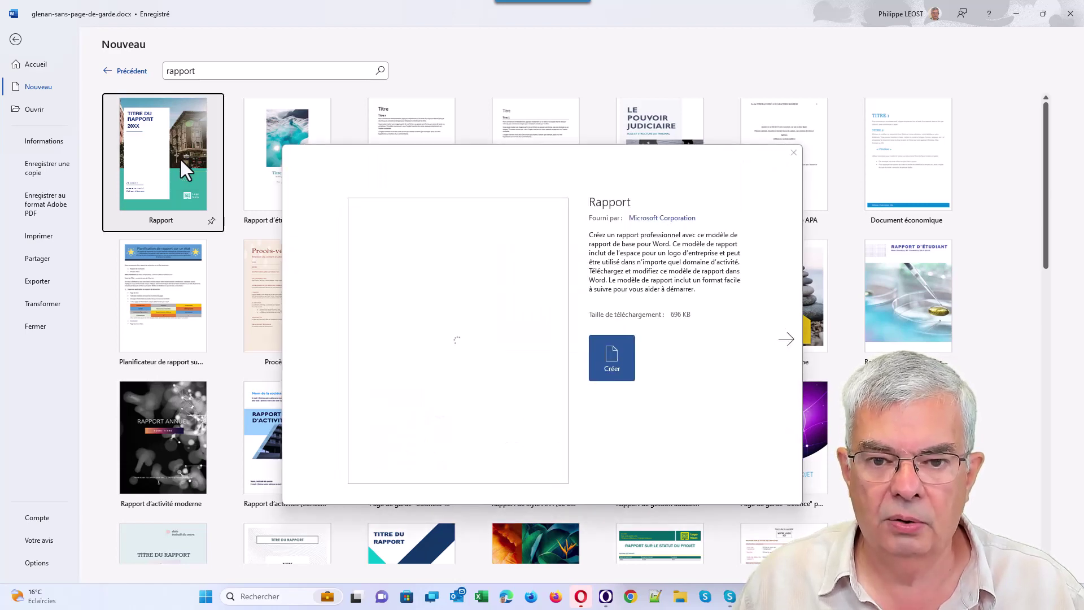
{"action": "left_click", "coordinate": [615, 363]}
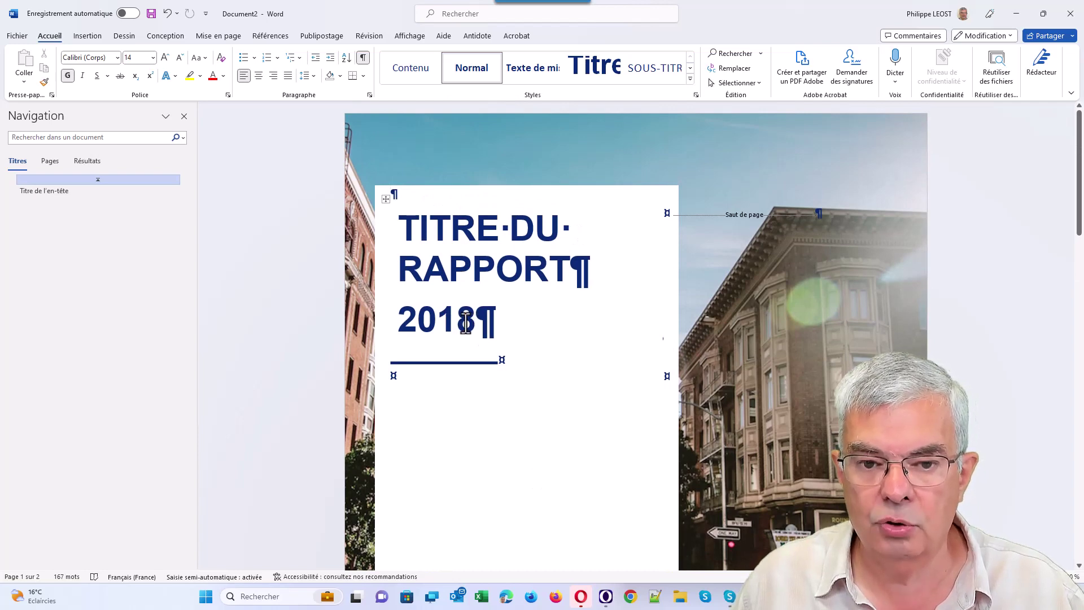
- Change the cover year to 2023 and the title words to 'L'archipel des Glénan'
{"action": "left_click", "coordinate": [466, 323]}
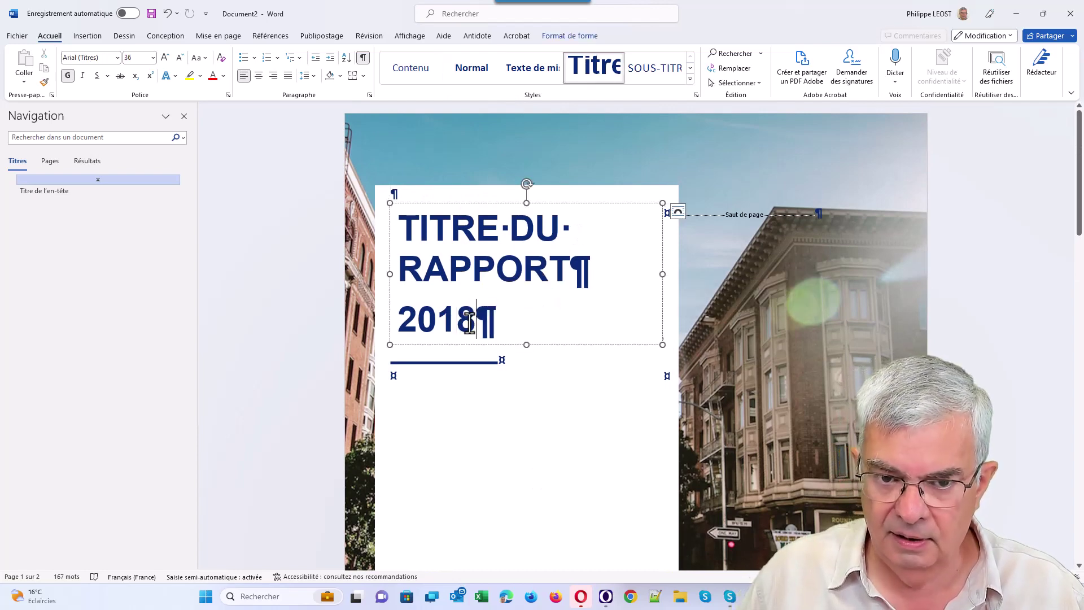
{"action": "key", "text": "BackSpace"}
{"action": "key", "text": "BackSpace"}
{"action": "type", "text": "23"}
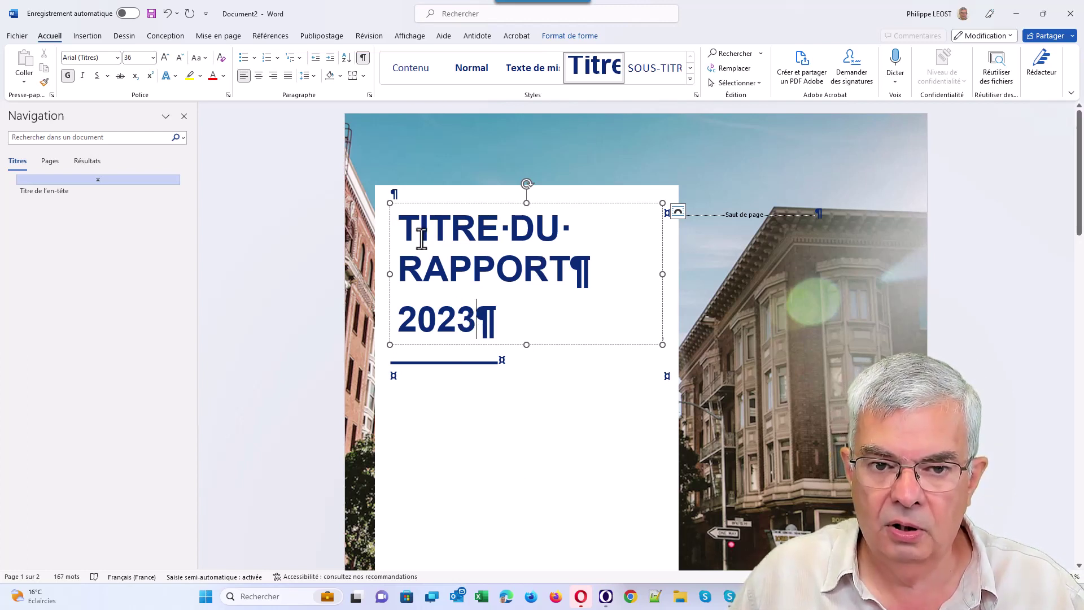
{"action": "left_click_drag", "start_coordinate": [397, 226], "coordinate": [556, 261]}
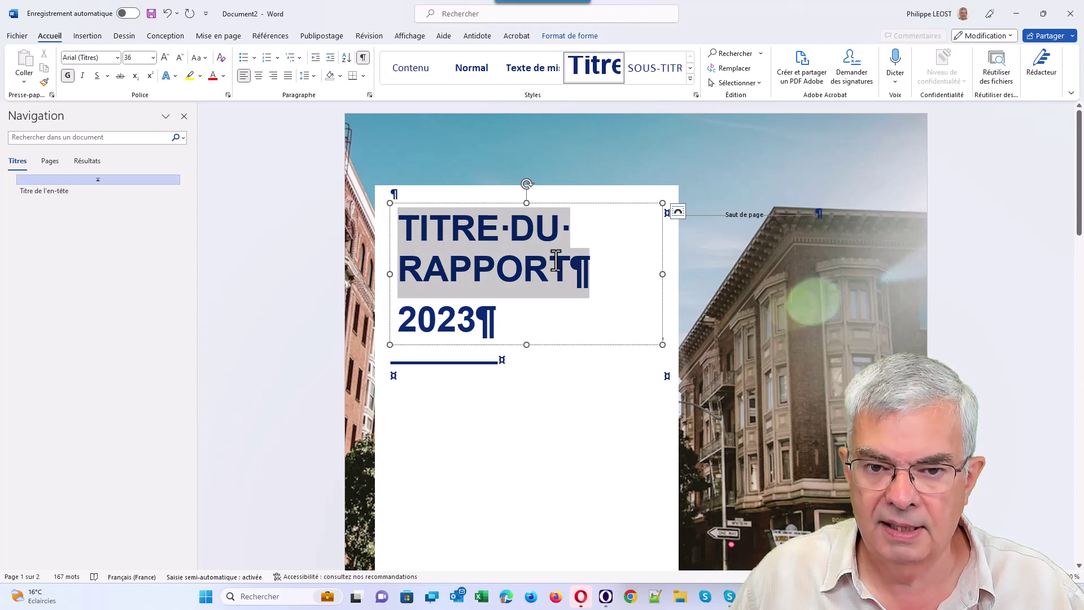
{"action": "key", "text": "Delete"}
{"action": "type", "text": "L"}
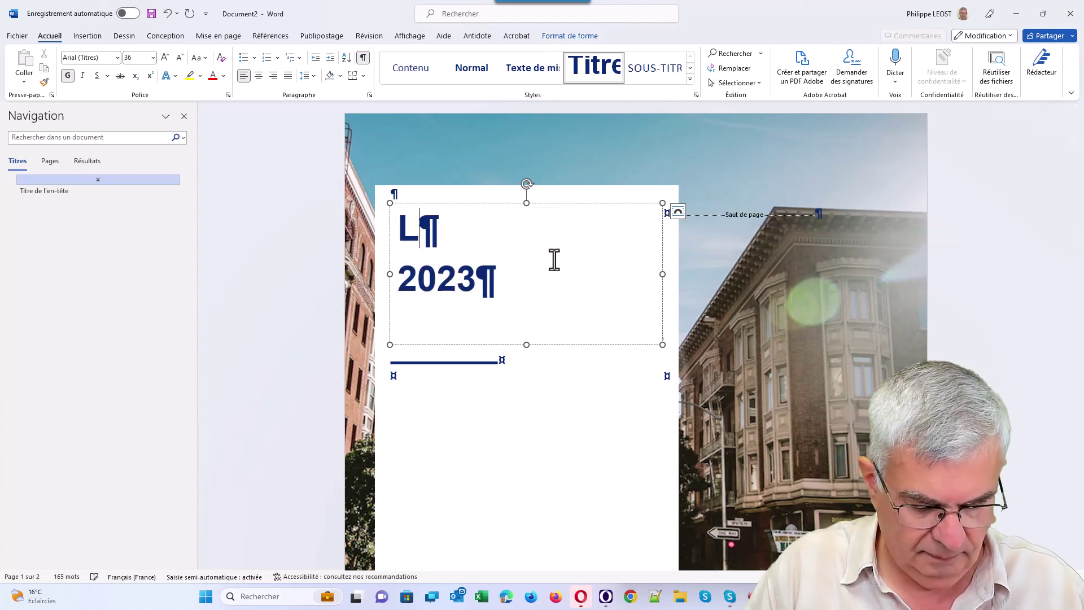
{"action": "type", "text": "'archi"}
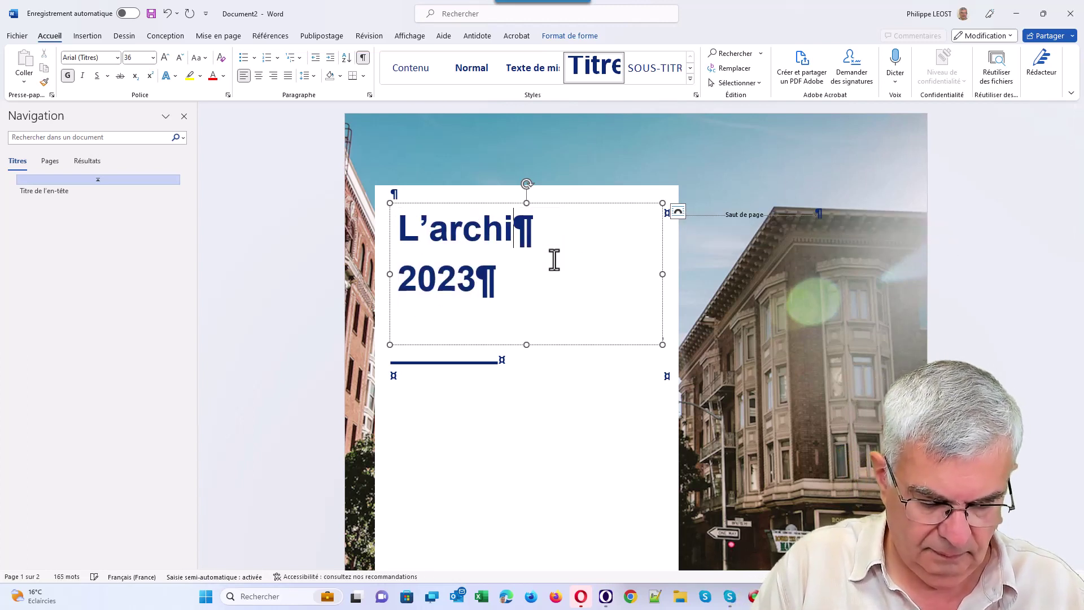
{"action": "type", "text": "pel des G"}
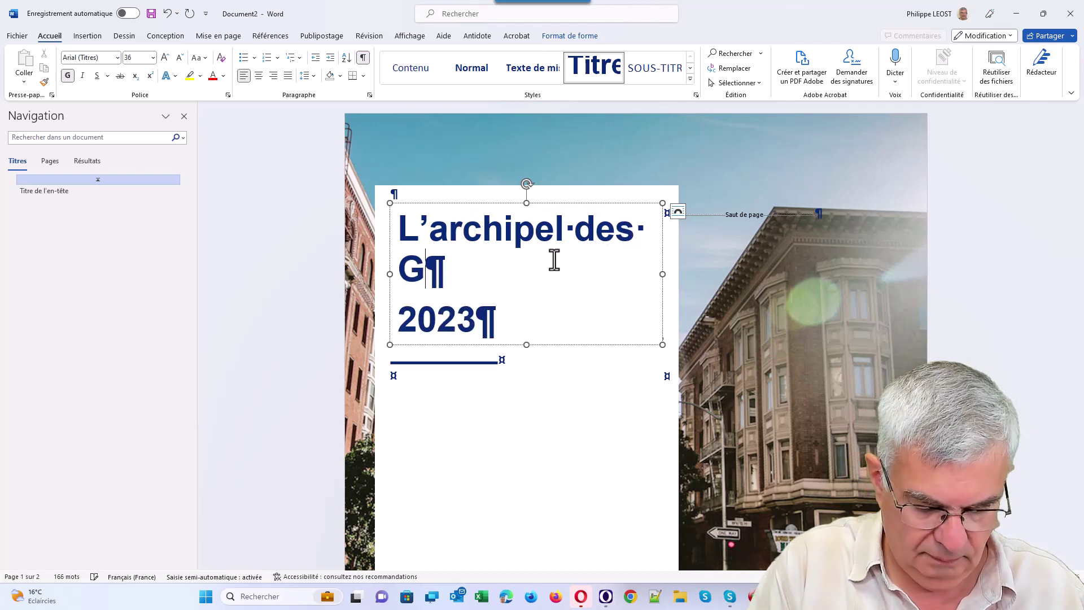
{"action": "type", "text": "lénan"}
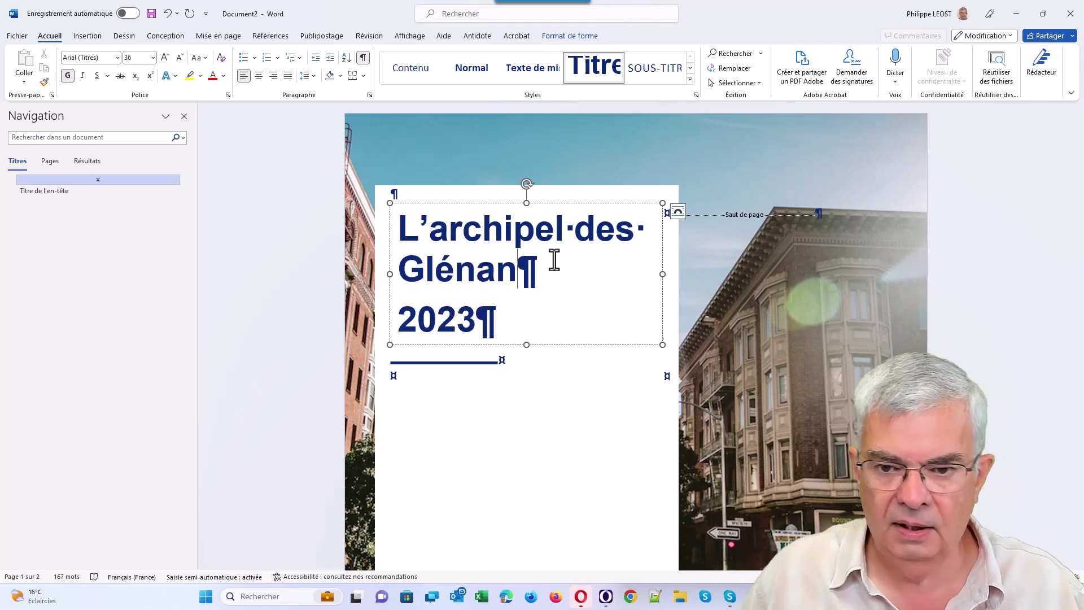
{"action": "scroll", "coordinate": [261, 448], "scroll_direction": "down", "scroll_amount": 2}
{"action": "scroll", "coordinate": [260, 448], "scroll_direction": "down", "scroll_amount": 8}
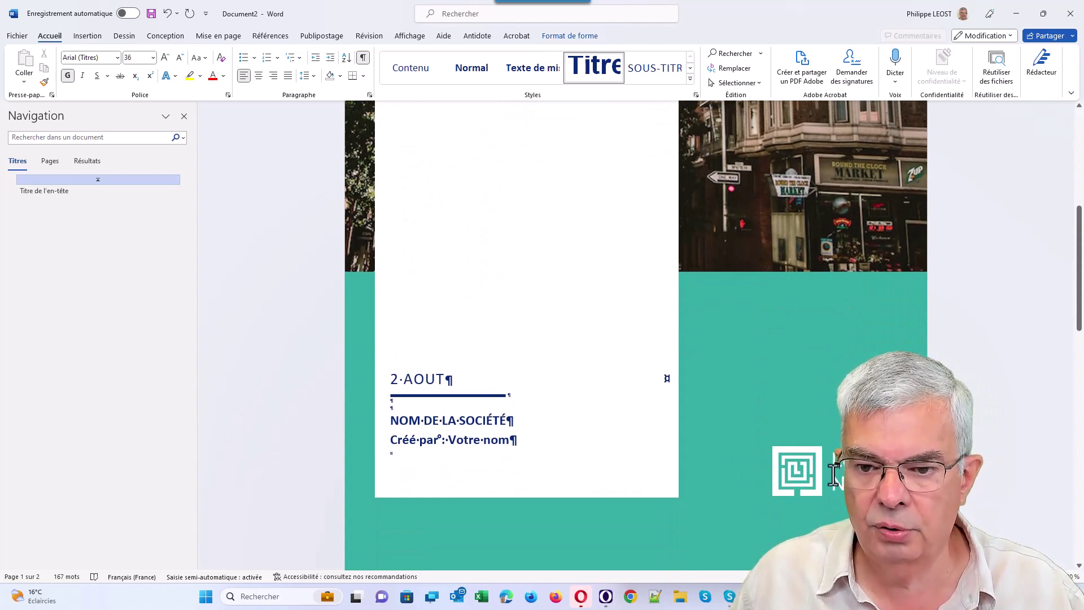
{"action": "scroll", "coordinate": [815, 493], "scroll_direction": "up", "scroll_amount": 4}
{"action": "scroll", "coordinate": [816, 493], "scroll_direction": "up", "scroll_amount": 4}
- Replace the cover's street photo with fort-cigogne-standard.jpg from a file
{"action": "scroll", "coordinate": [808, 395], "scroll_direction": "up", "scroll_amount": 1}
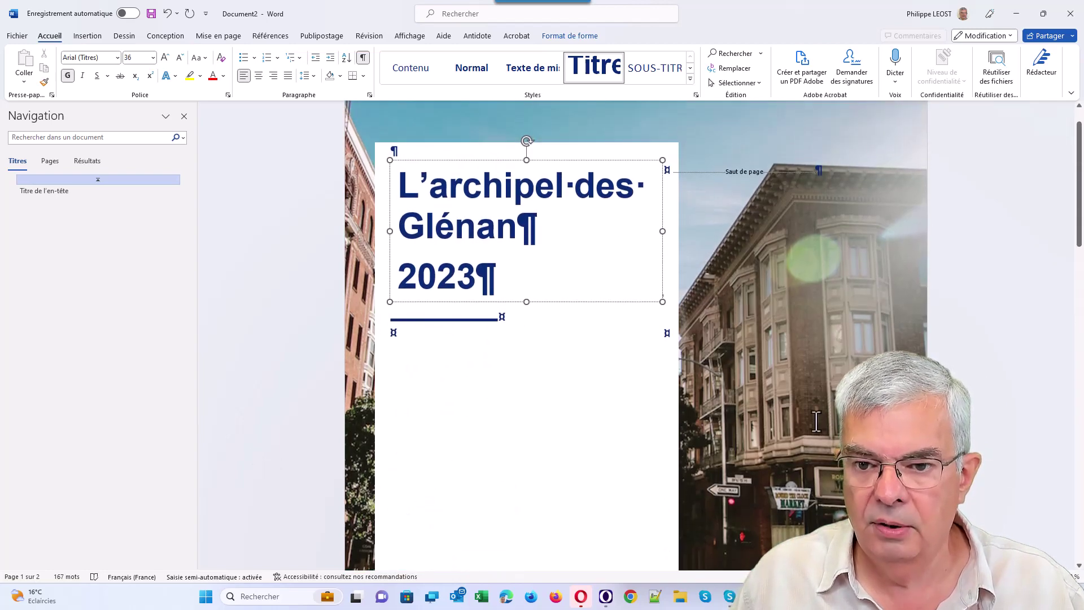
{"action": "left_click", "coordinate": [865, 123]}
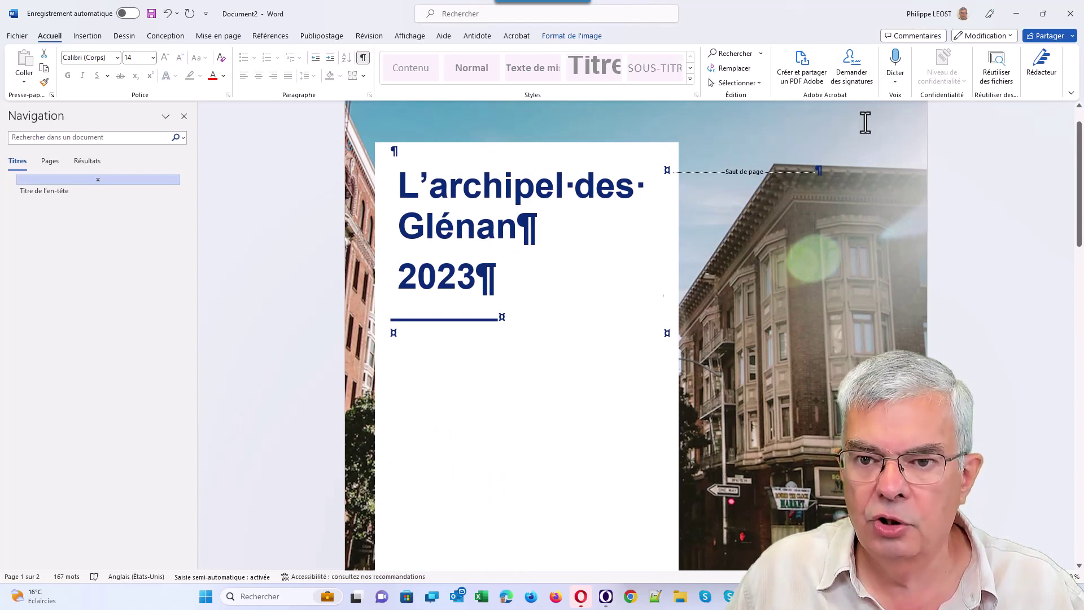
{"action": "right_click", "coordinate": [865, 123]}
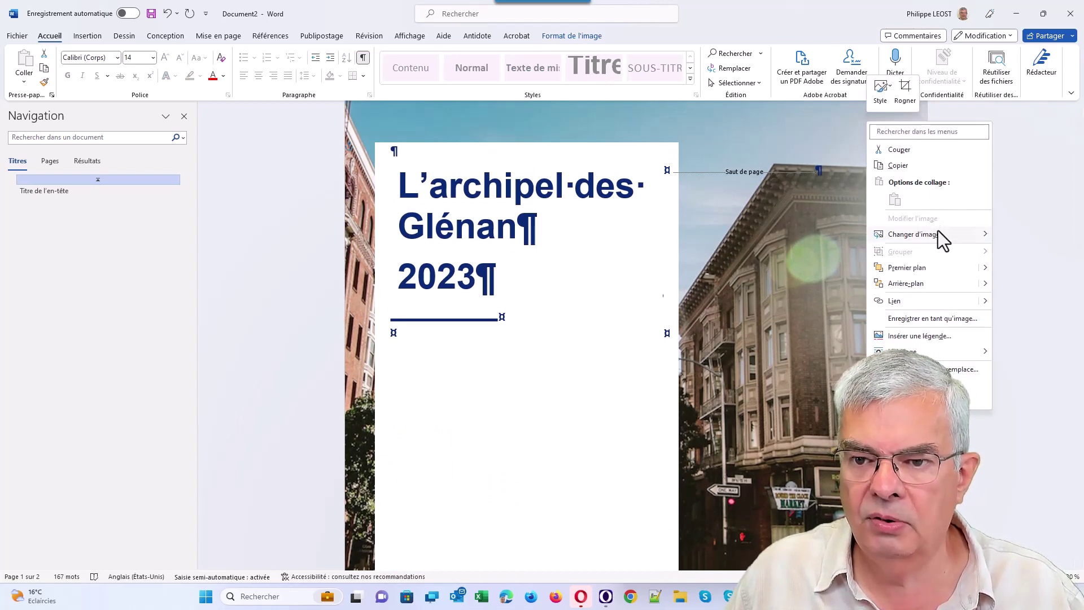
{"action": "mouse_move", "coordinate": [913, 234]}
{"action": "left_click", "coordinate": [778, 237]}
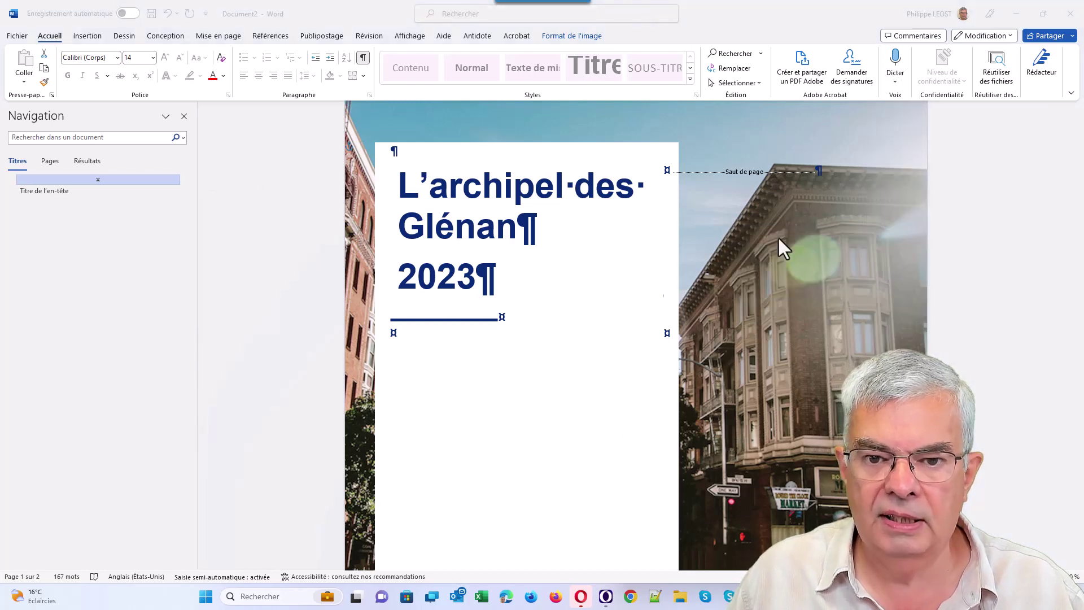
{"action": "left_click", "coordinate": [582, 333]}
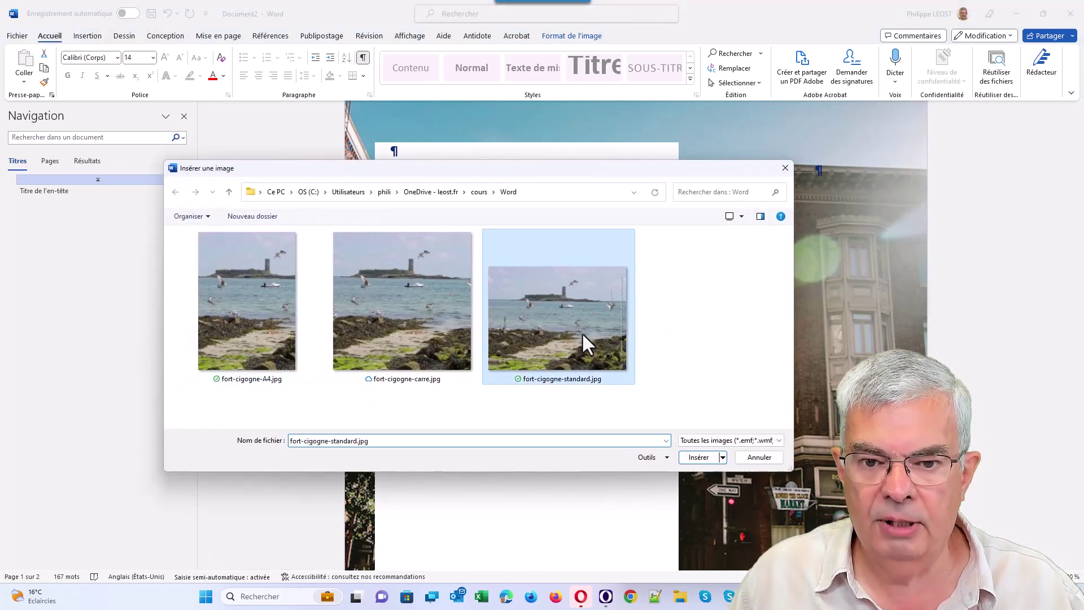
{"action": "left_click", "coordinate": [697, 458]}
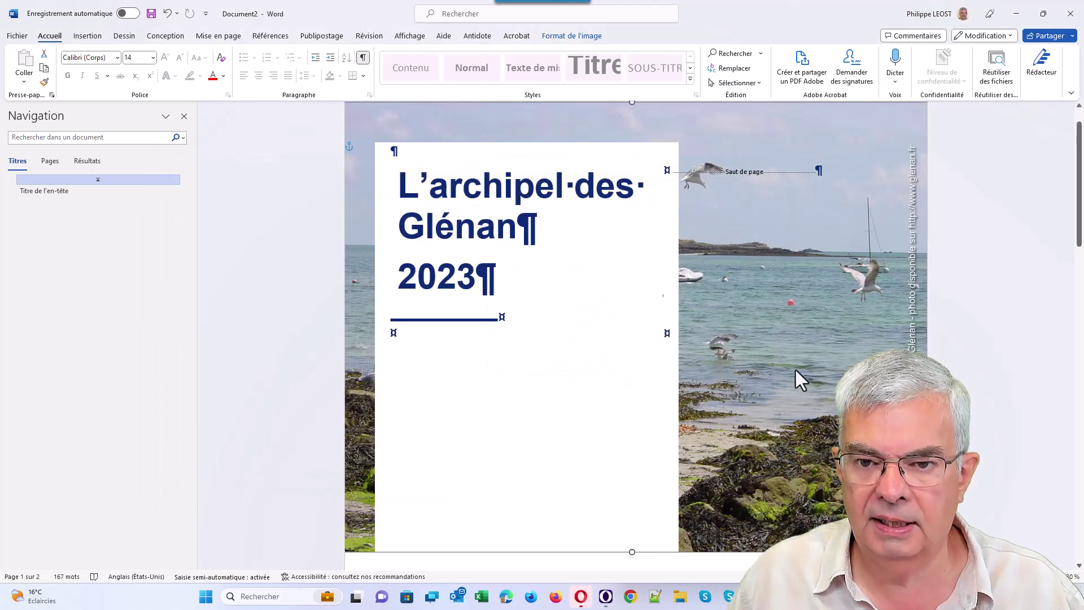
{"action": "scroll", "coordinate": [795, 371], "scroll_direction": "down", "scroll_amount": 2}
{"action": "scroll", "coordinate": [795, 371], "scroll_direction": "down", "scroll_amount": 2}
{"action": "scroll", "coordinate": [795, 371], "scroll_direction": "down", "scroll_amount": 3}
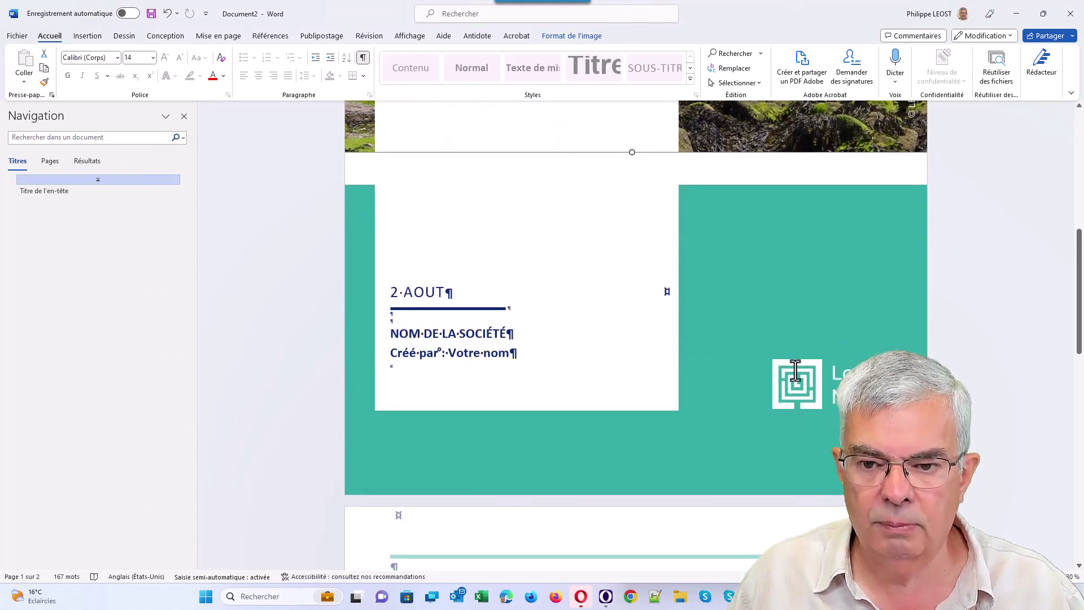
- Fill the turquoise cover band with the darker Accentuation1 teal shade
{"action": "scroll", "coordinate": [766, 367], "scroll_direction": "down", "scroll_amount": 3}
{"action": "right_click", "coordinate": [760, 367]}
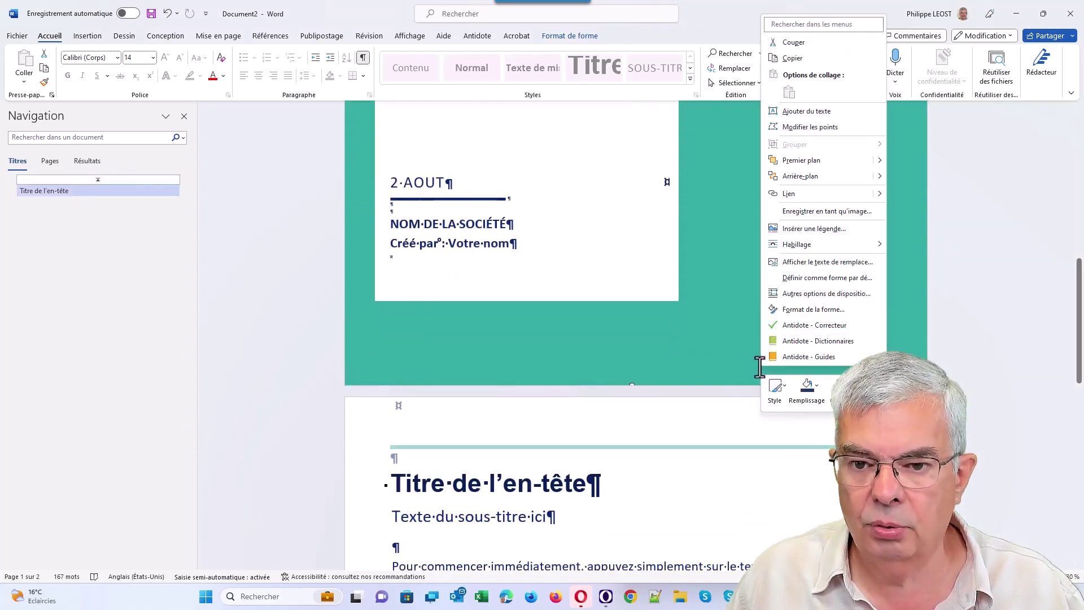
{"action": "left_click", "coordinate": [808, 387]}
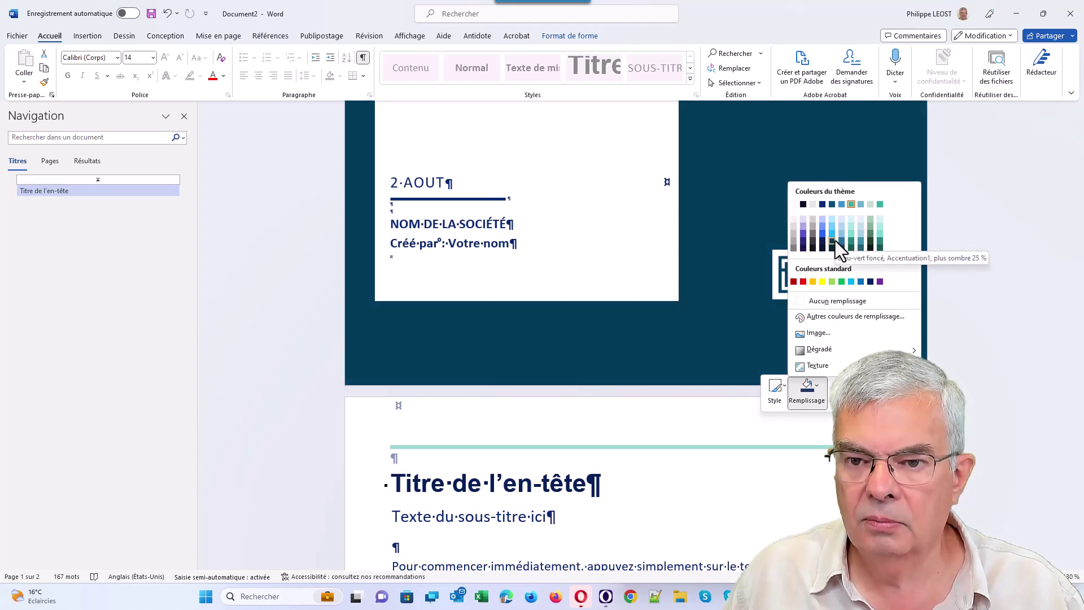
{"action": "left_click", "coordinate": [835, 240]}
{"action": "scroll", "coordinate": [750, 381], "scroll_direction": "up", "scroll_amount": 5}
{"action": "scroll", "coordinate": [750, 378], "scroll_direction": "up", "scroll_amount": 4}
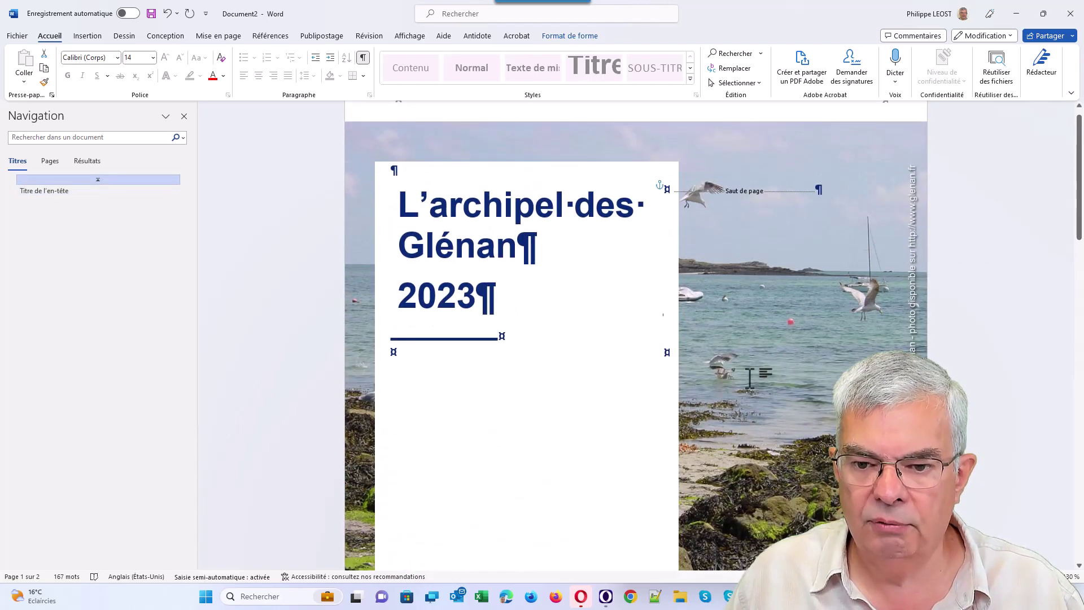
{"action": "scroll", "coordinate": [823, 511], "scroll_direction": "down", "scroll_amount": 2}
{"action": "scroll", "coordinate": [823, 511], "scroll_direction": "down", "scroll_amount": 1}
{"action": "scroll", "coordinate": [824, 511], "scroll_direction": "down", "scroll_amount": 1}
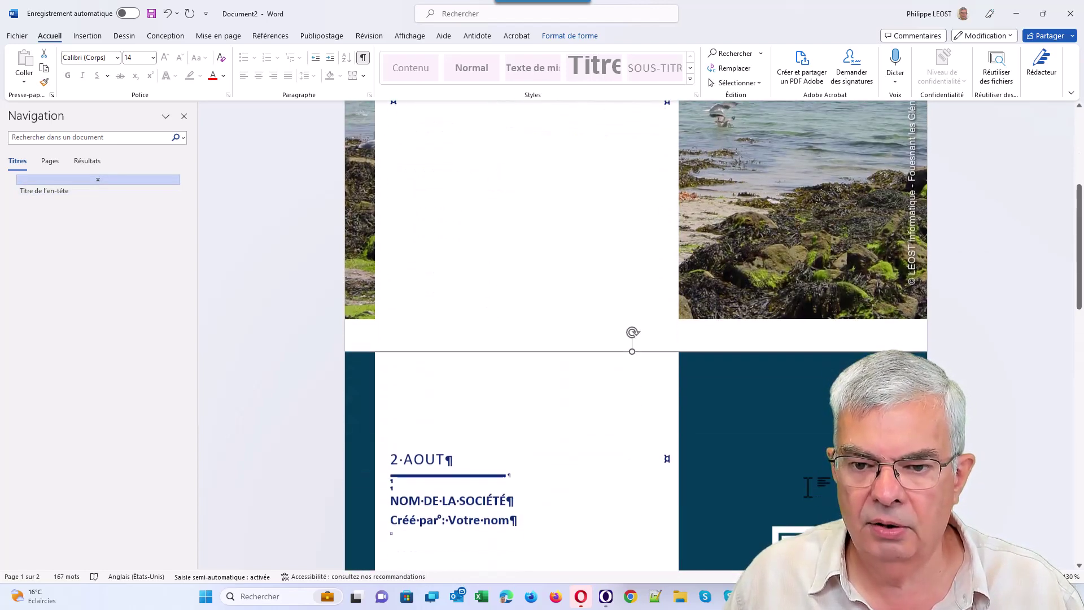
{"action": "scroll", "coordinate": [807, 485], "scroll_direction": "down", "scroll_amount": 3}
{"action": "scroll", "coordinate": [700, 463], "scroll_direction": "down", "scroll_amount": 2}
{"action": "scroll", "coordinate": [701, 466], "scroll_direction": "down", "scroll_amount": 3}
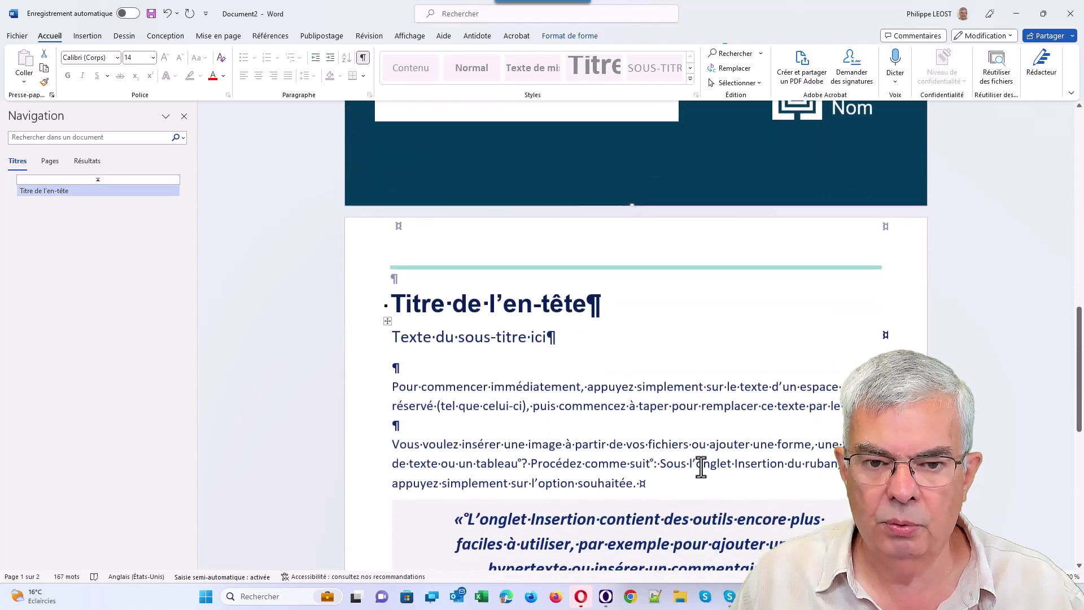
{"action": "left_click", "coordinate": [695, 265]}
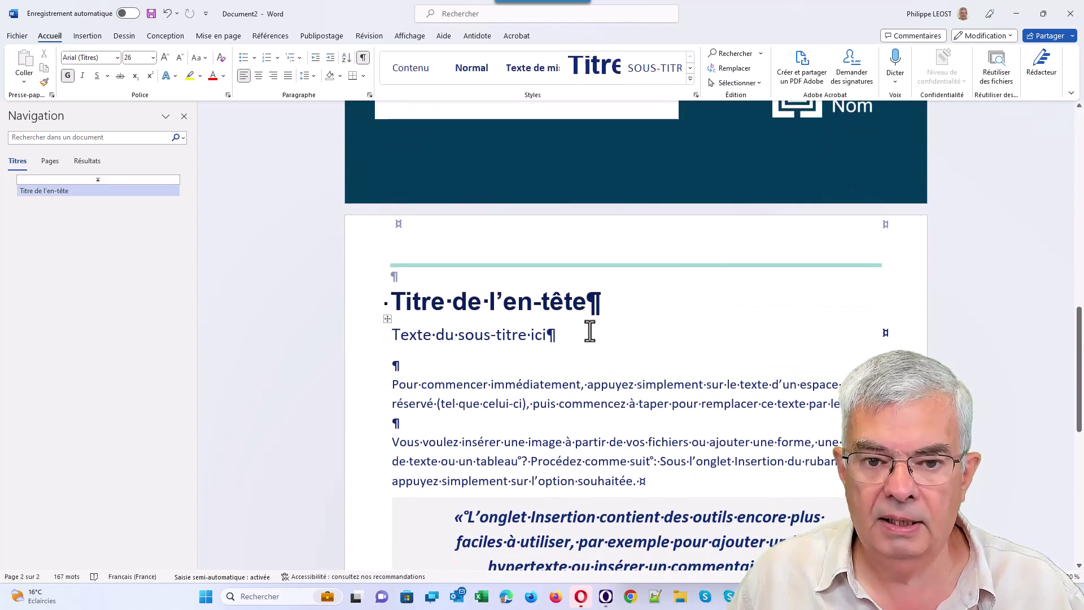
{"action": "scroll", "coordinate": [441, 329], "scroll_direction": "down", "scroll_amount": 2}
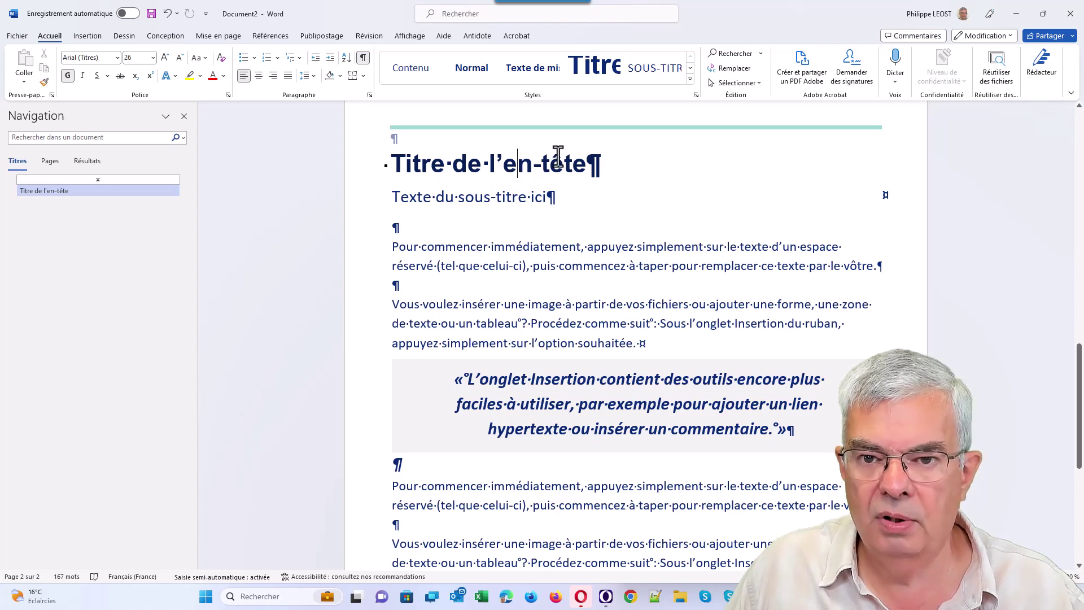
{"action": "left_click", "coordinate": [695, 95]}
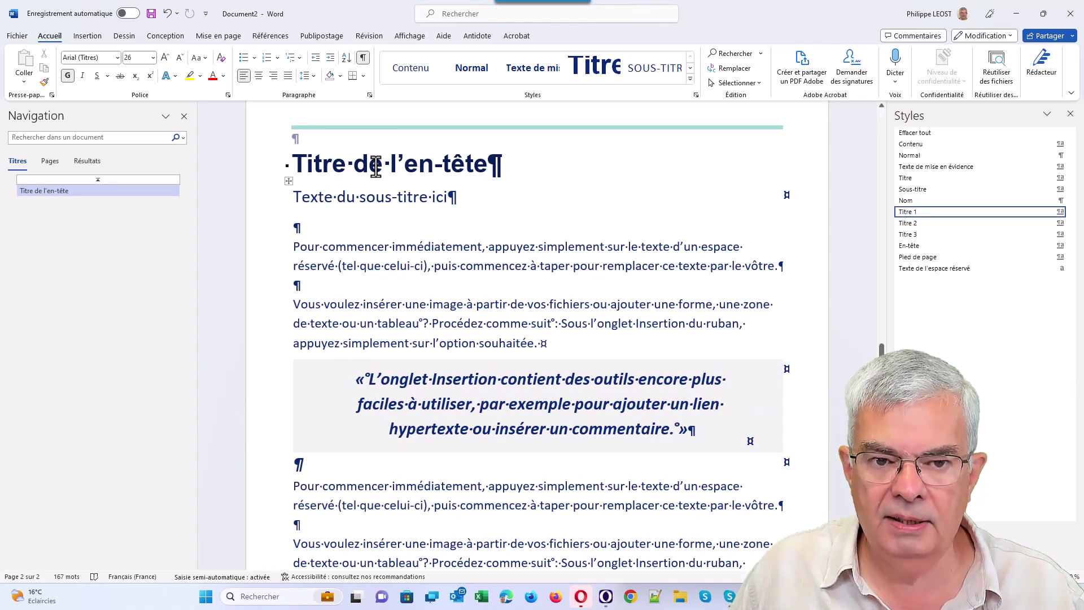
{"action": "triple_click", "coordinate": [357, 199]}
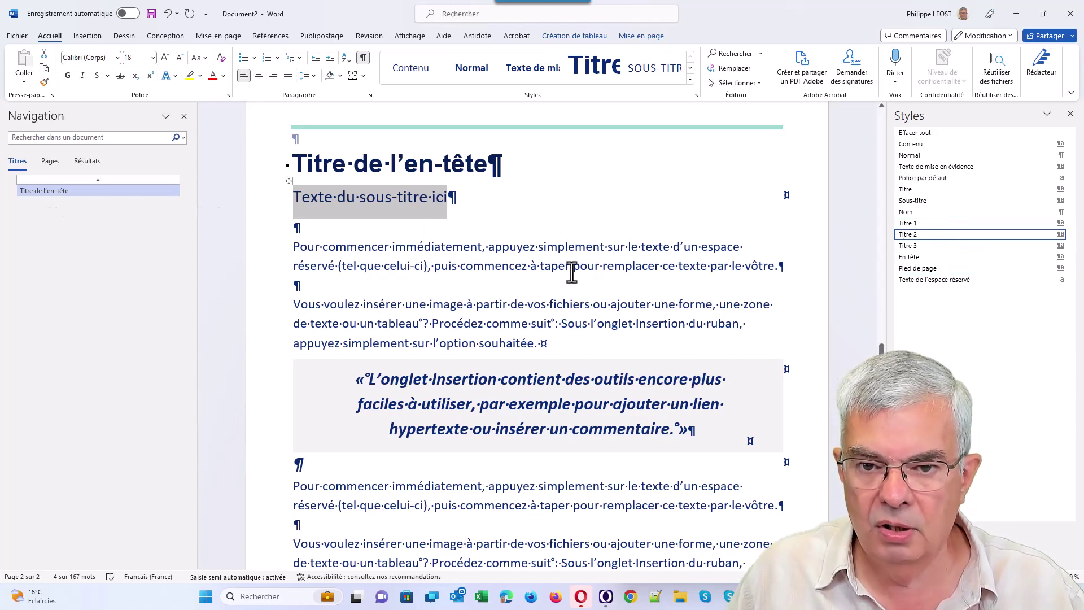
{"action": "scroll", "coordinate": [571, 273], "scroll_direction": "down", "scroll_amount": 3}
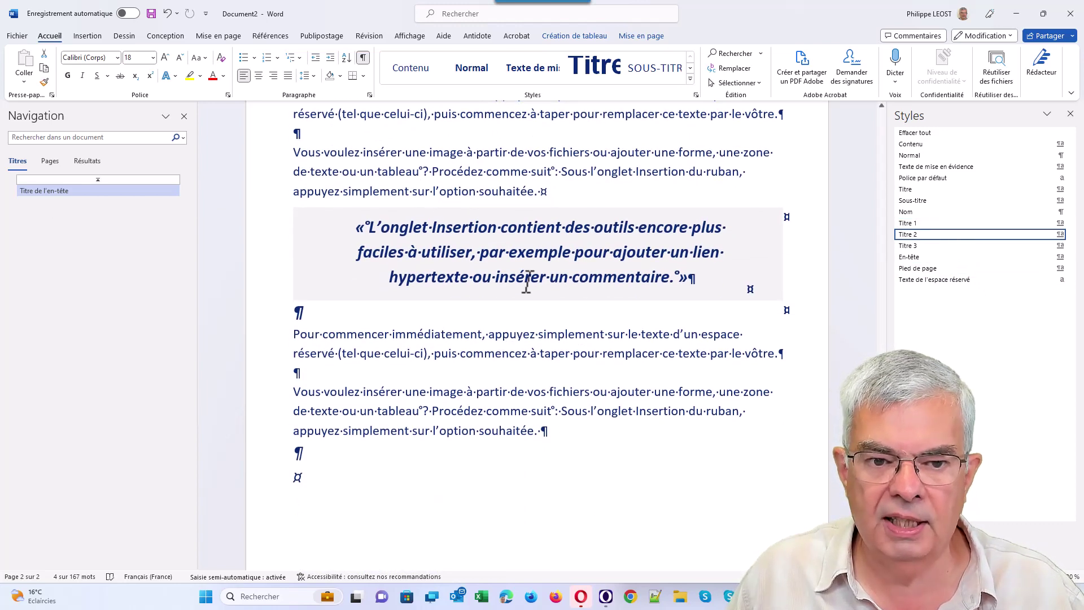
{"action": "scroll", "coordinate": [526, 280], "scroll_direction": "up", "scroll_amount": 4}
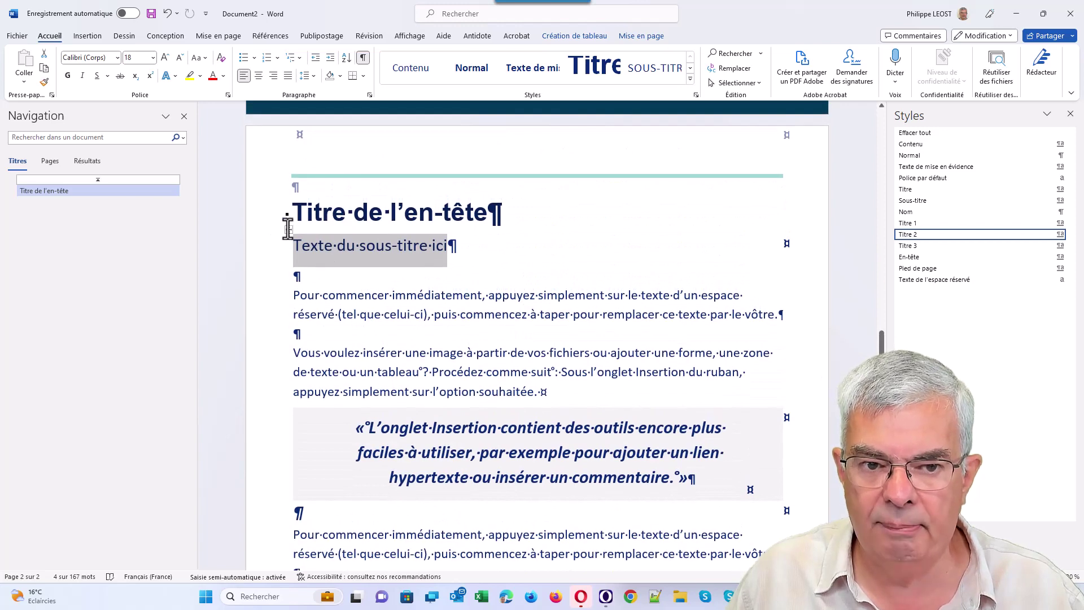
{"action": "left_click", "coordinate": [287, 229]}
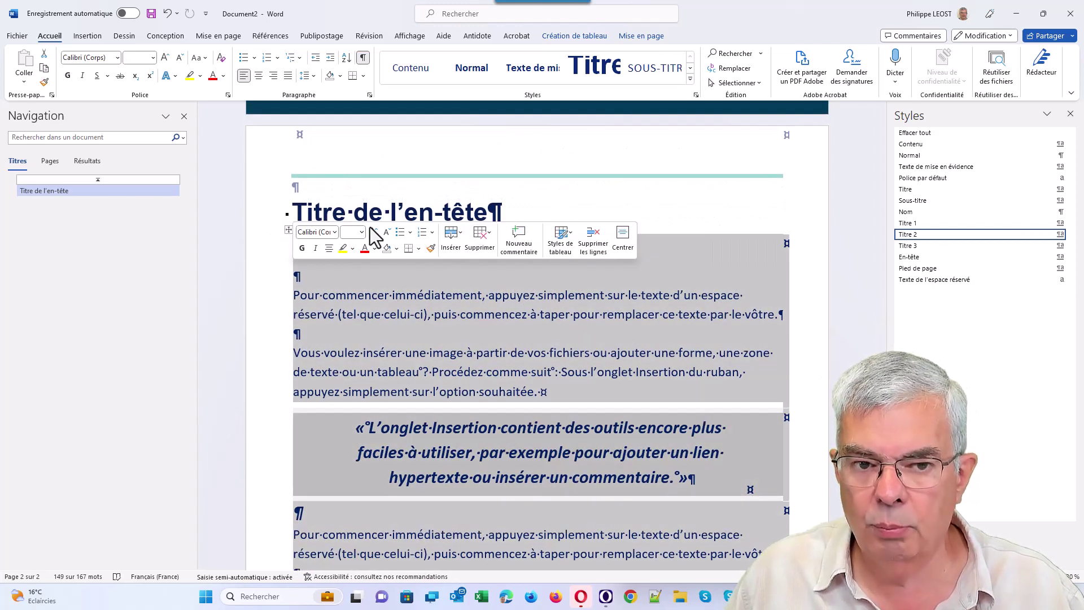
{"action": "left_click", "coordinate": [294, 206]}
{"action": "scroll", "coordinate": [371, 244], "scroll_direction": "down", "scroll_amount": 3}
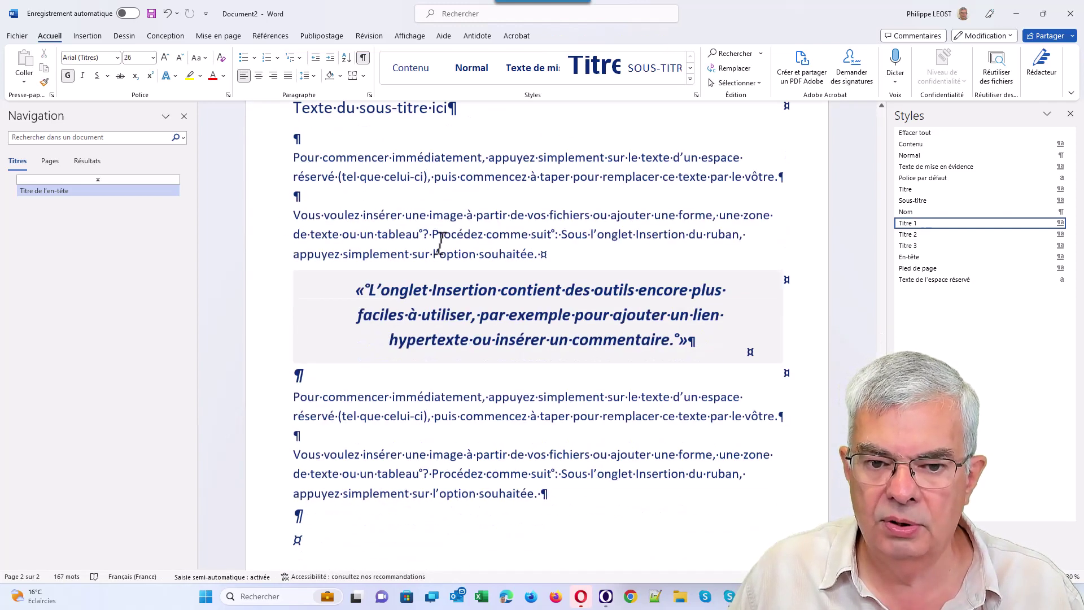
{"action": "scroll", "coordinate": [423, 380], "scroll_direction": "down", "scroll_amount": 2}
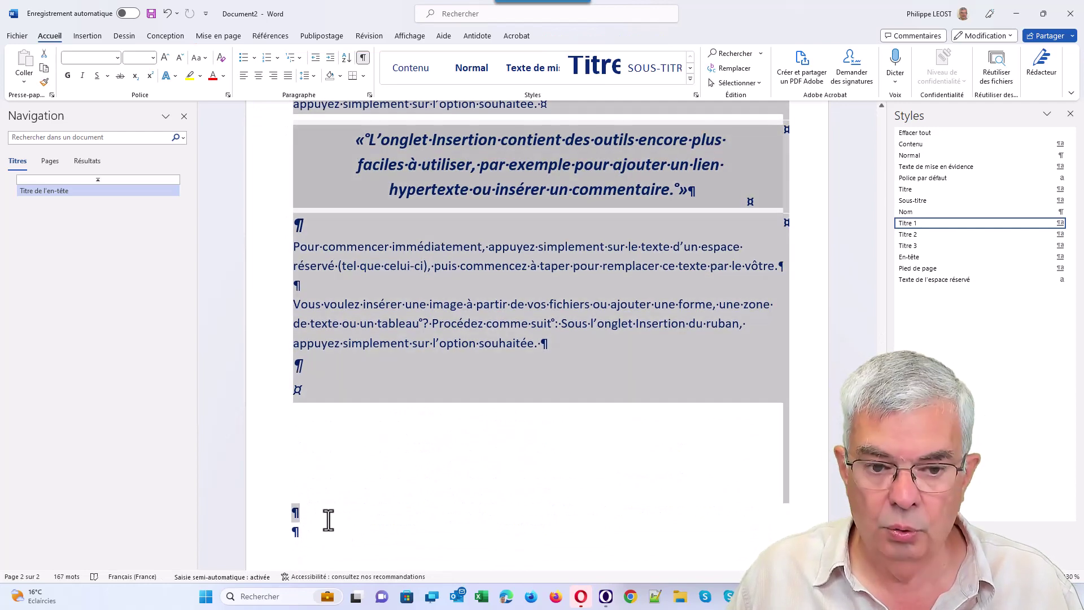
{"action": "left_click", "coordinate": [325, 517], "text": "shift"}
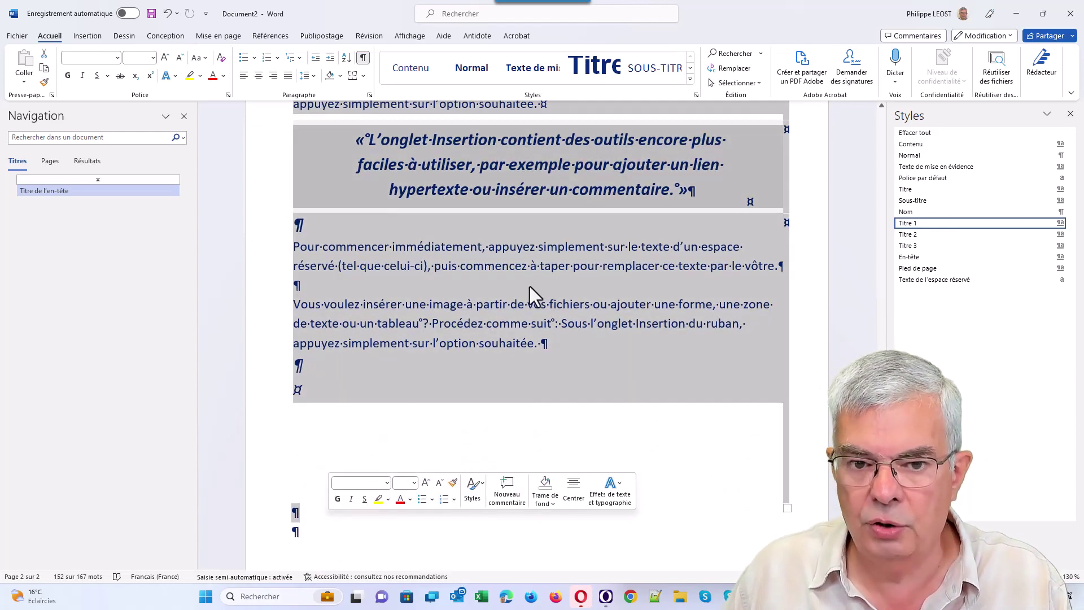
{"action": "triple_click", "coordinate": [545, 336]}
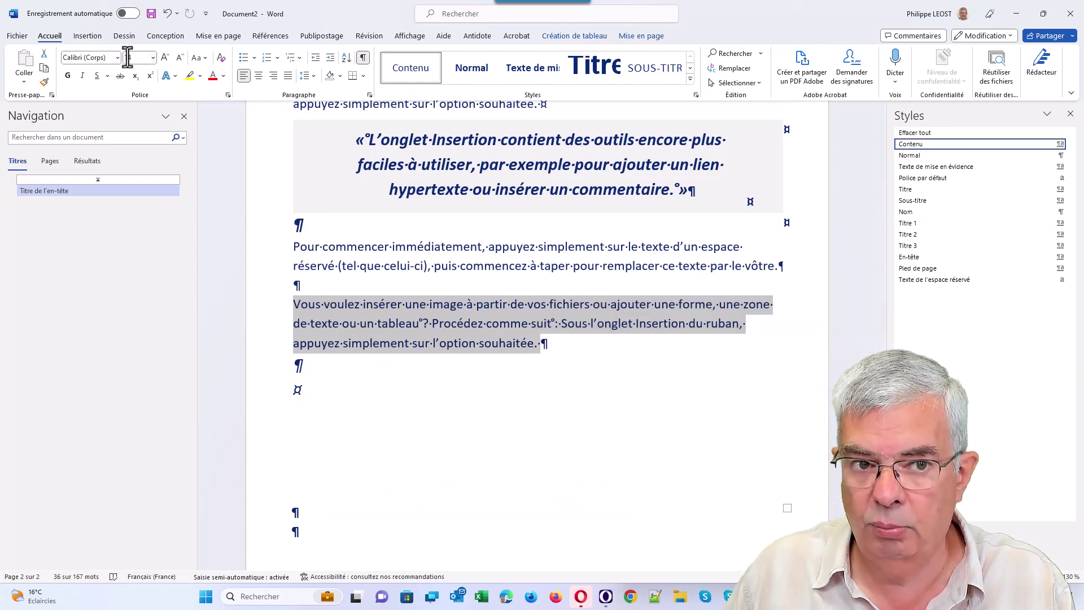
{"action": "scroll", "coordinate": [322, 491], "scroll_direction": "up", "scroll_amount": 3}
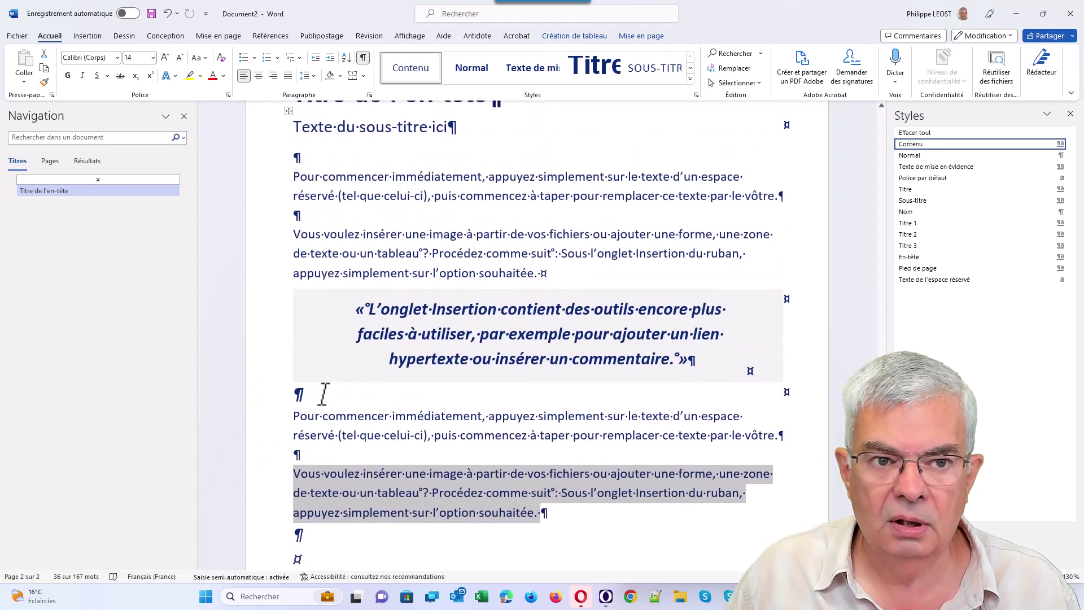
{"action": "scroll", "coordinate": [319, 391], "scroll_direction": "up", "scroll_amount": 2}
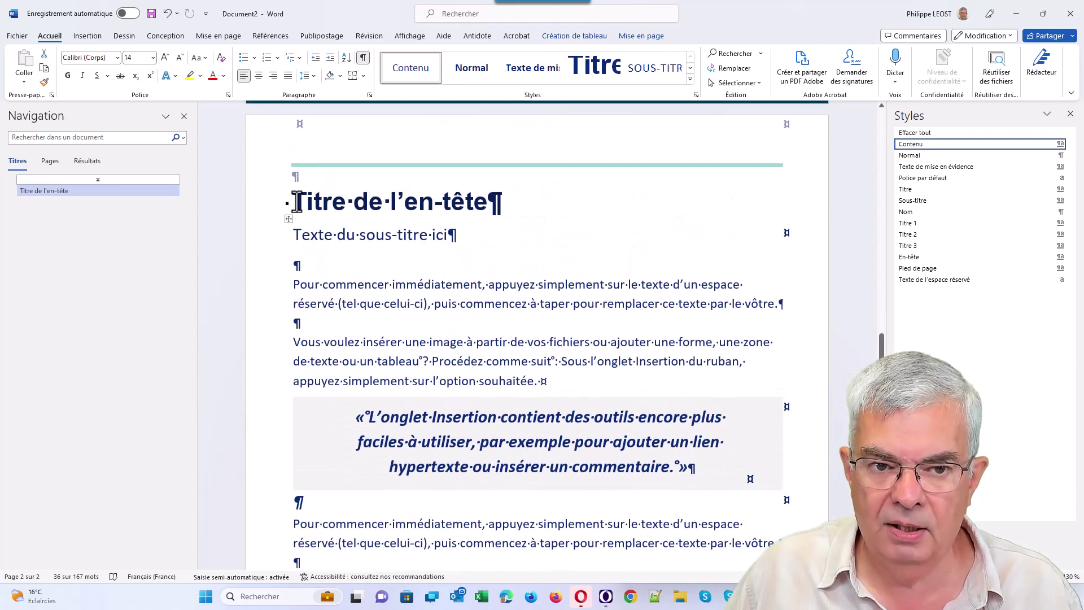
{"action": "left_click", "coordinate": [423, 484]}
{"action": "scroll", "coordinate": [424, 484], "scroll_direction": "down", "scroll_amount": 3}
{"action": "scroll", "coordinate": [464, 399], "scroll_direction": "down", "scroll_amount": 2}
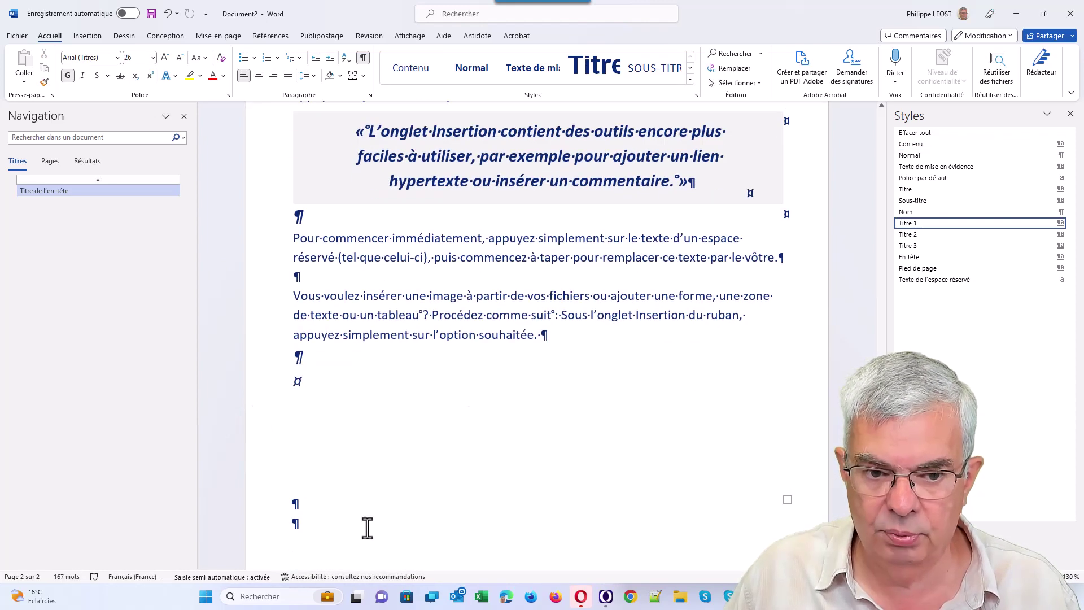
- Delete all sample text, then add 'Les îles' as a Titre 1 heading and a new paragraph
{"action": "key", "text": "ctrl+a"}
{"action": "key", "text": "Delete"}
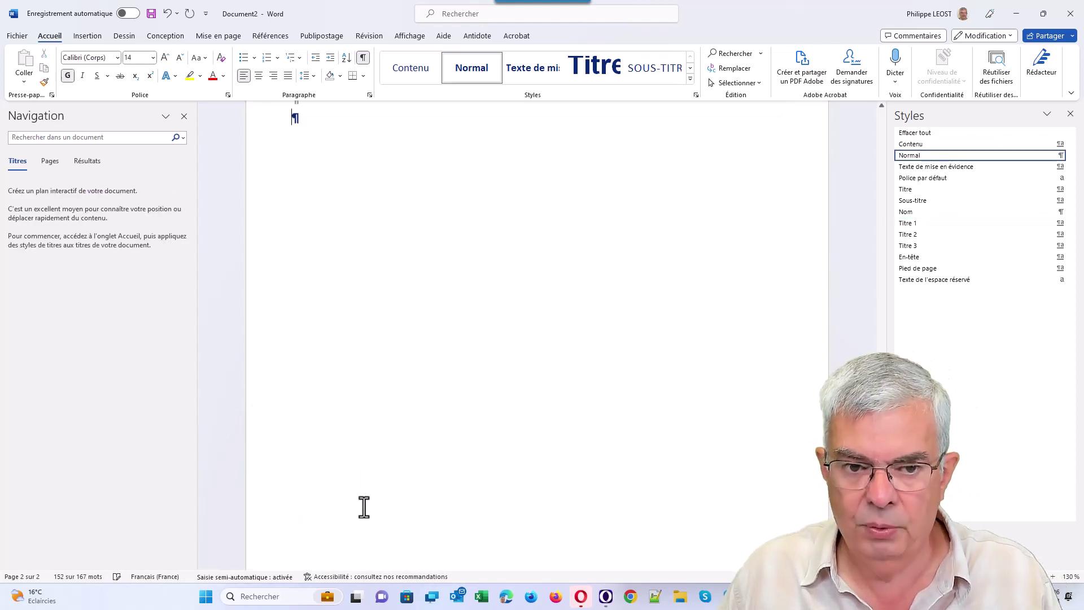
{"action": "scroll", "coordinate": [363, 507], "scroll_direction": "up", "scroll_amount": 3}
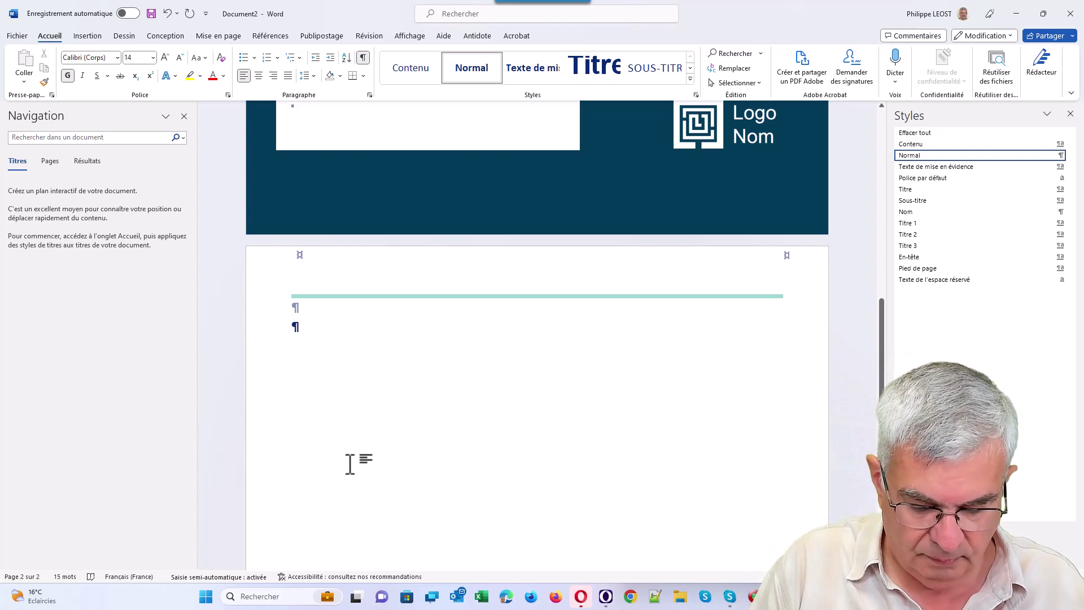
{"action": "type", "text": "Les î"}
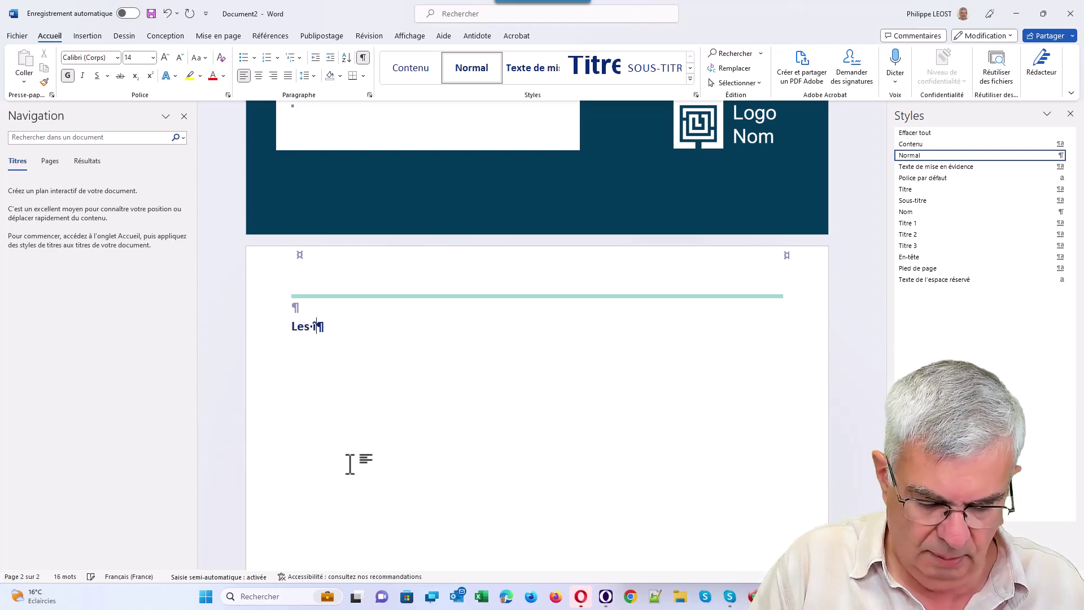
{"action": "type", "text": "les"}
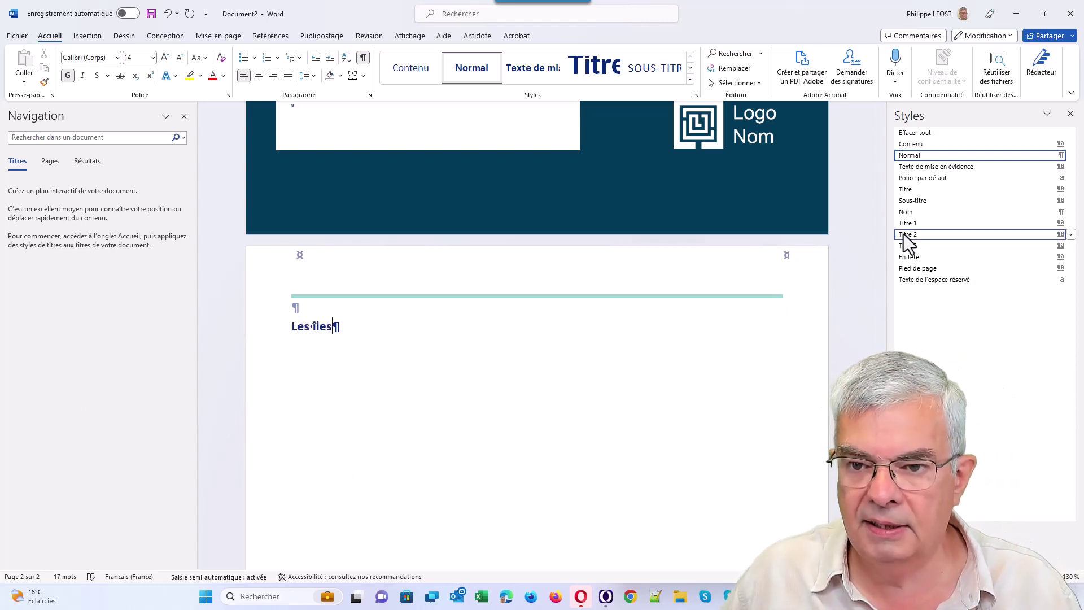
{"action": "left_click", "coordinate": [911, 225]}
{"action": "key", "text": "Return"}
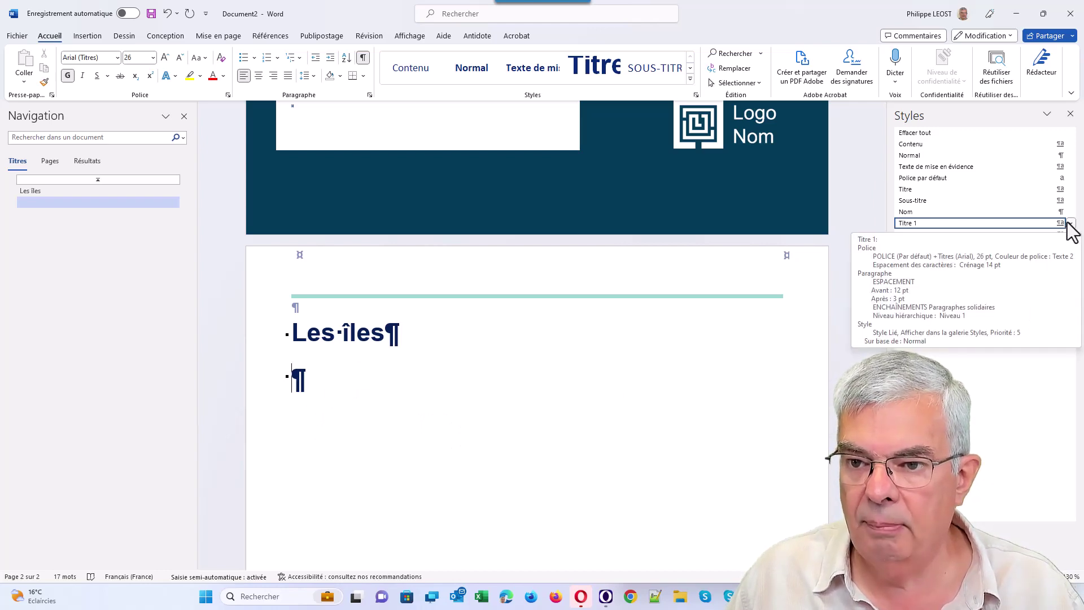
- Make Normal the style following Titre 1, then delete the empty paragraph under Les îles
{"action": "left_click", "coordinate": [1069, 223]}
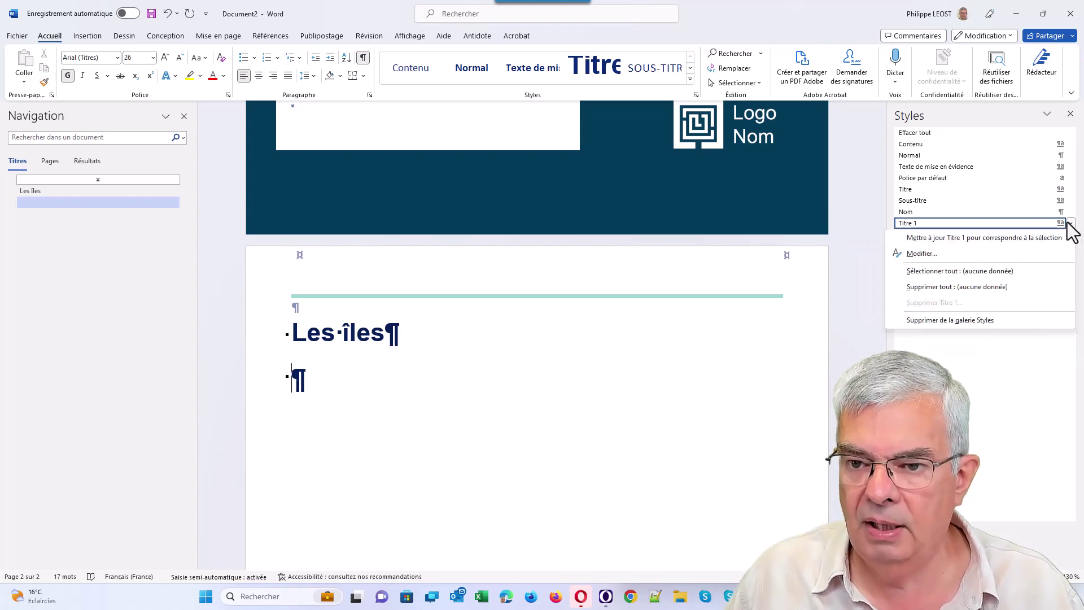
{"action": "left_click", "coordinate": [944, 253]}
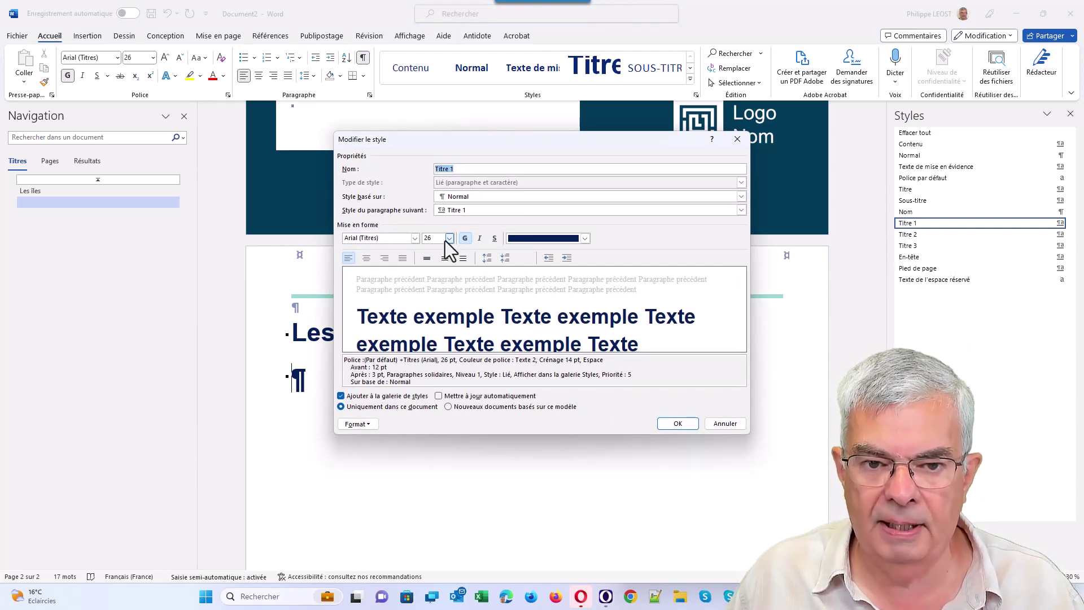
{"action": "left_click", "coordinate": [479, 211]}
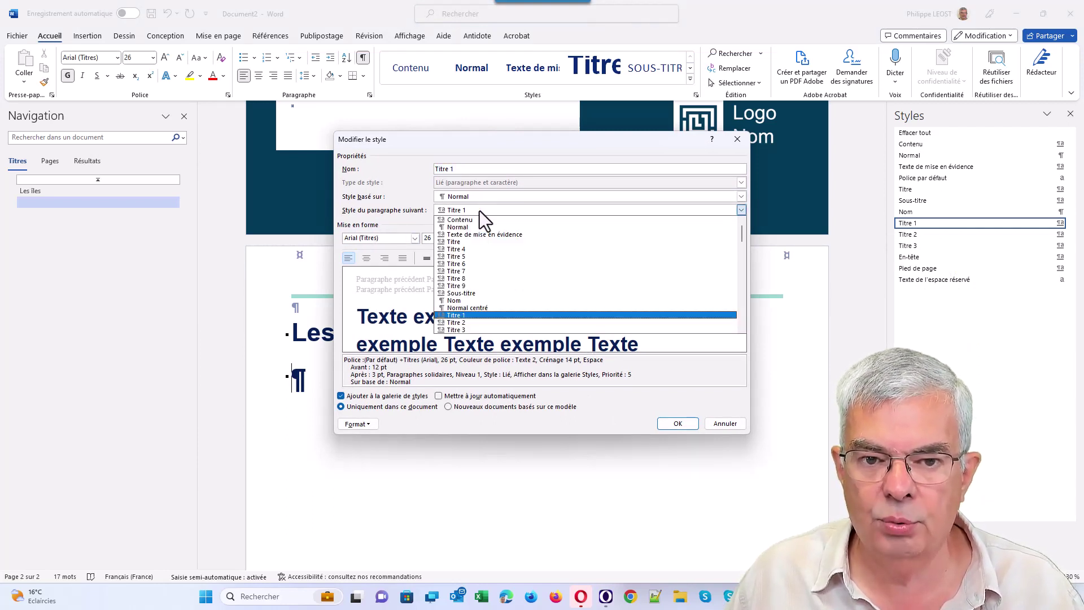
{"action": "left_click", "coordinate": [478, 227]}
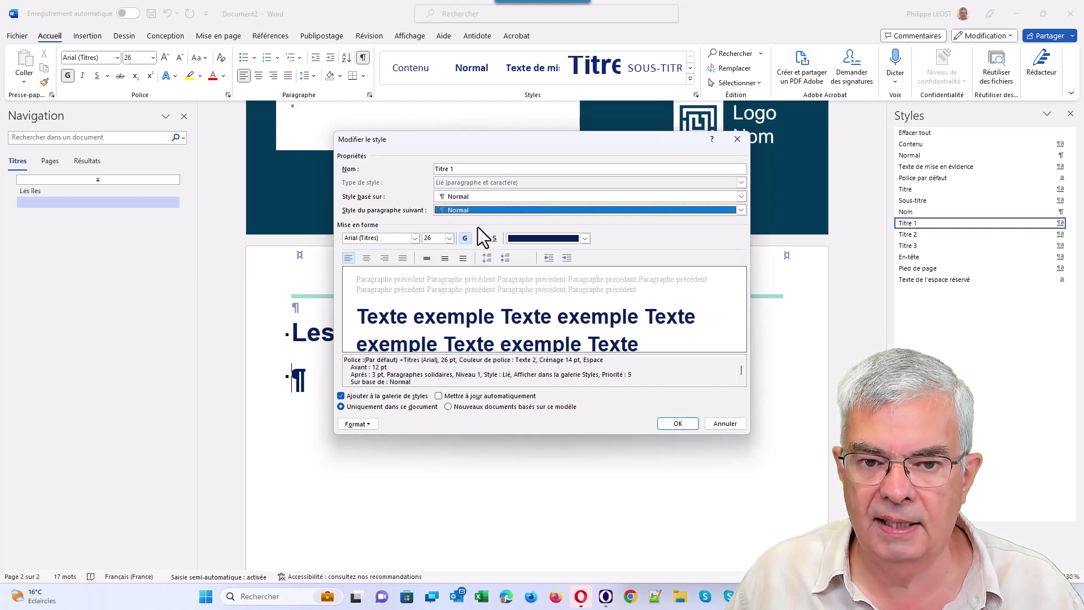
{"action": "left_click", "coordinate": [679, 427]}
{"action": "key", "text": "BackSpace"}
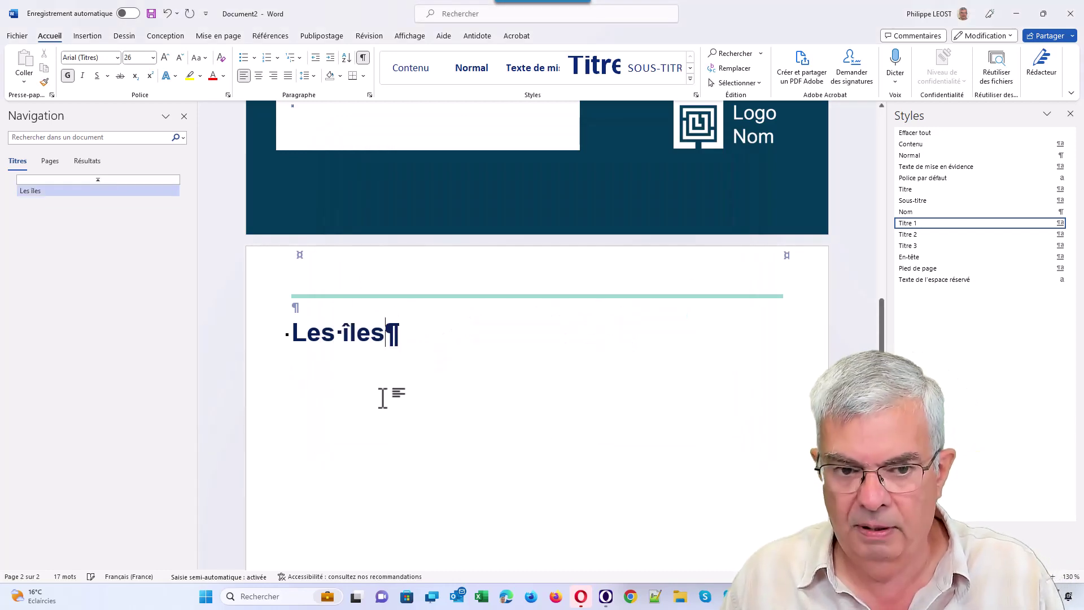
- Generate ten sample paragraphs under the heading with =rand(10)
{"action": "left_click", "coordinate": [375, 361]}
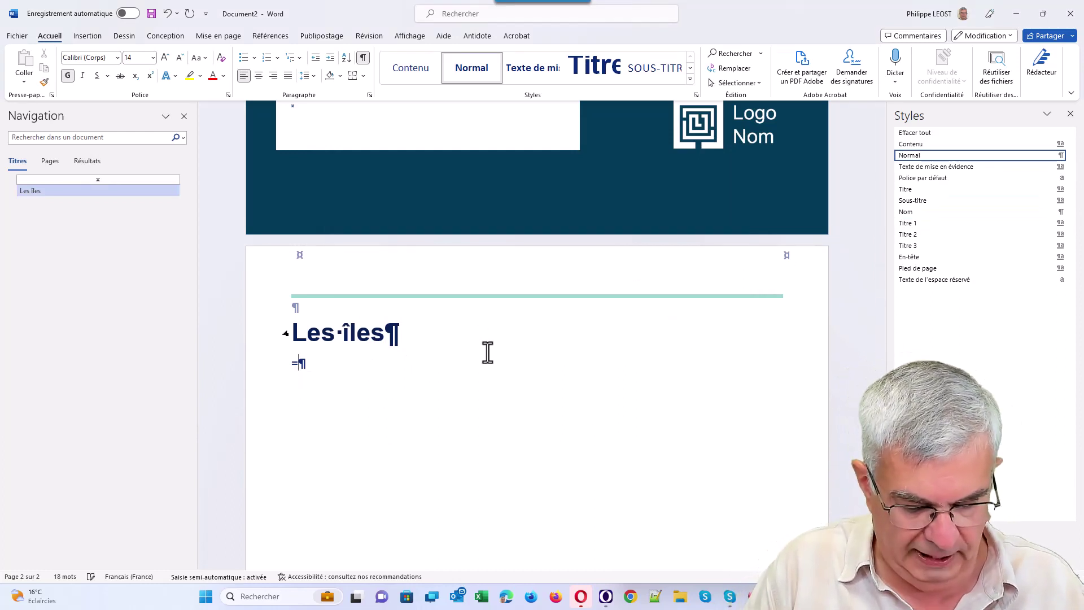
{"action": "type", "text": "=rand(1"}
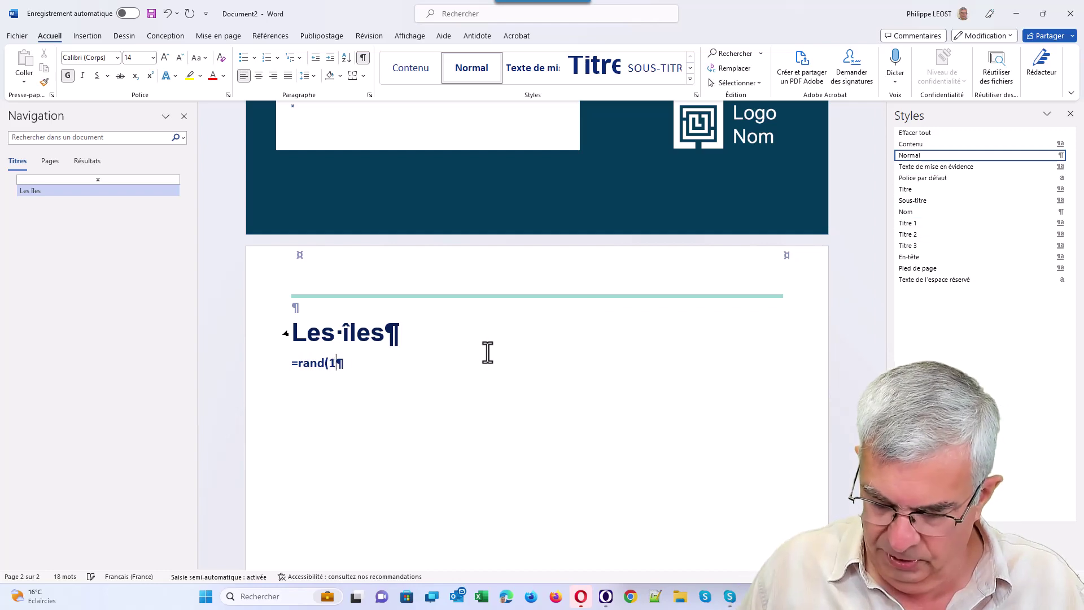
{"action": "type", "text": "5)"}
{"action": "key", "text": "Left"}
{"action": "key", "text": "BackSpace"}
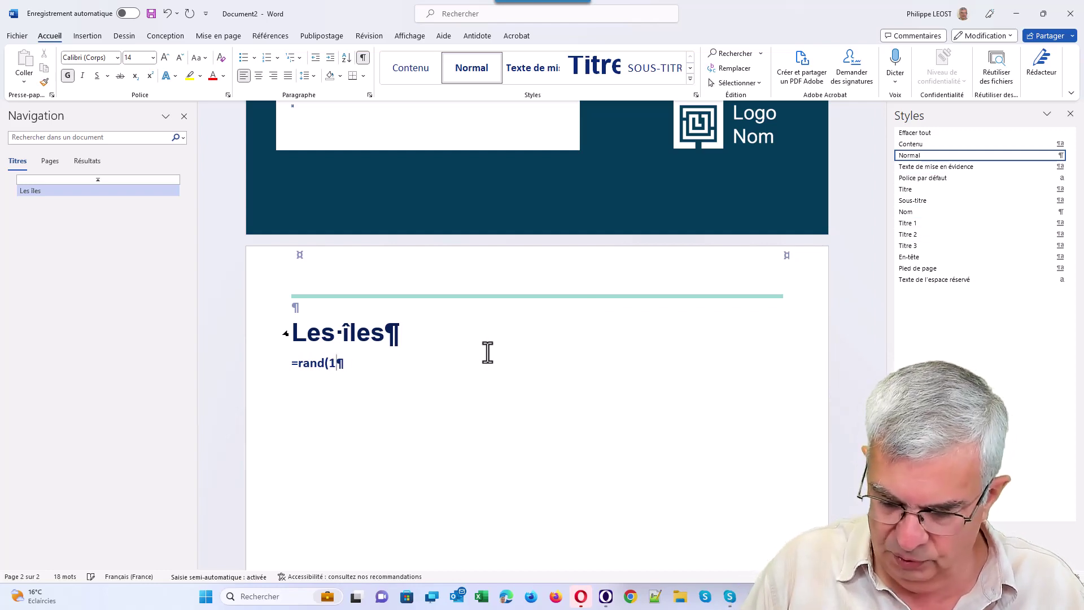
{"action": "type", "text": "0"}
{"action": "key", "text": "Return"}
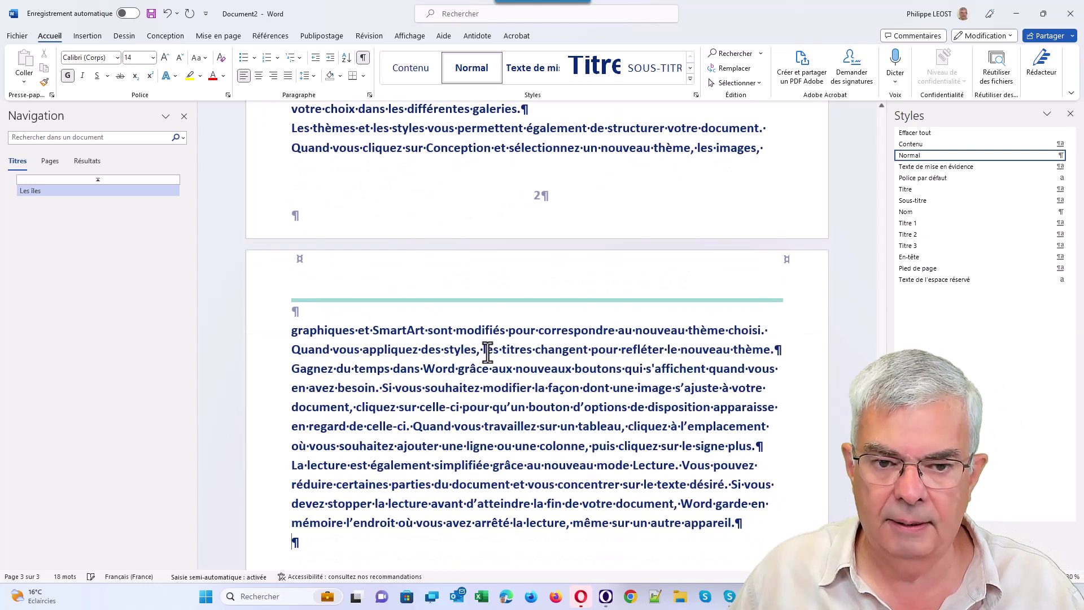
{"action": "left_click", "coordinate": [634, 348]}
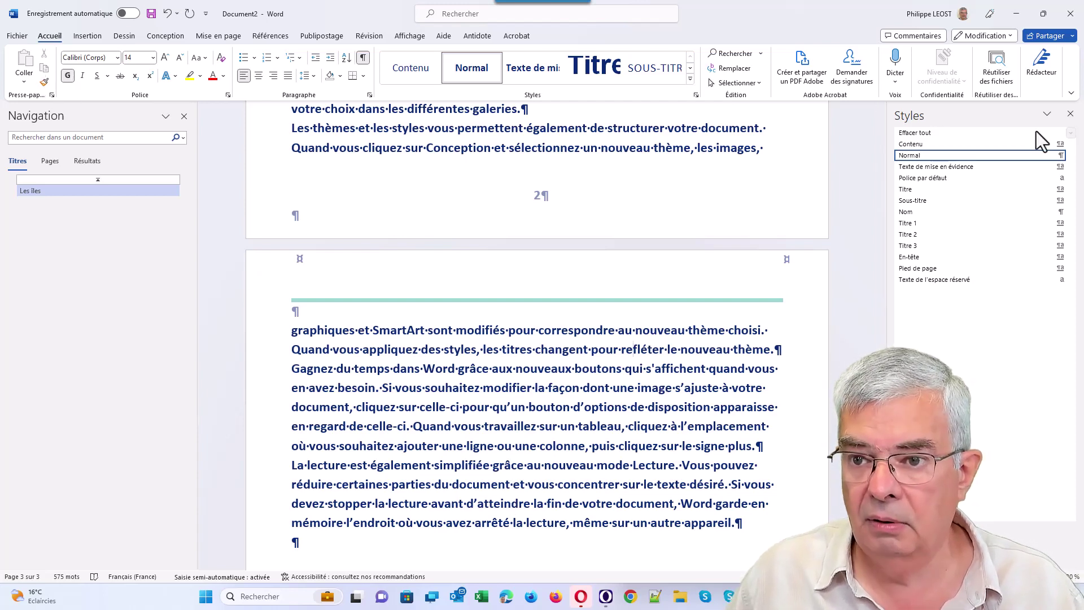
- Set the Normal style to 12 pt with bold turned off
{"action": "mouse_move", "coordinate": [977, 155]}
{"action": "left_click", "coordinate": [1071, 156]}
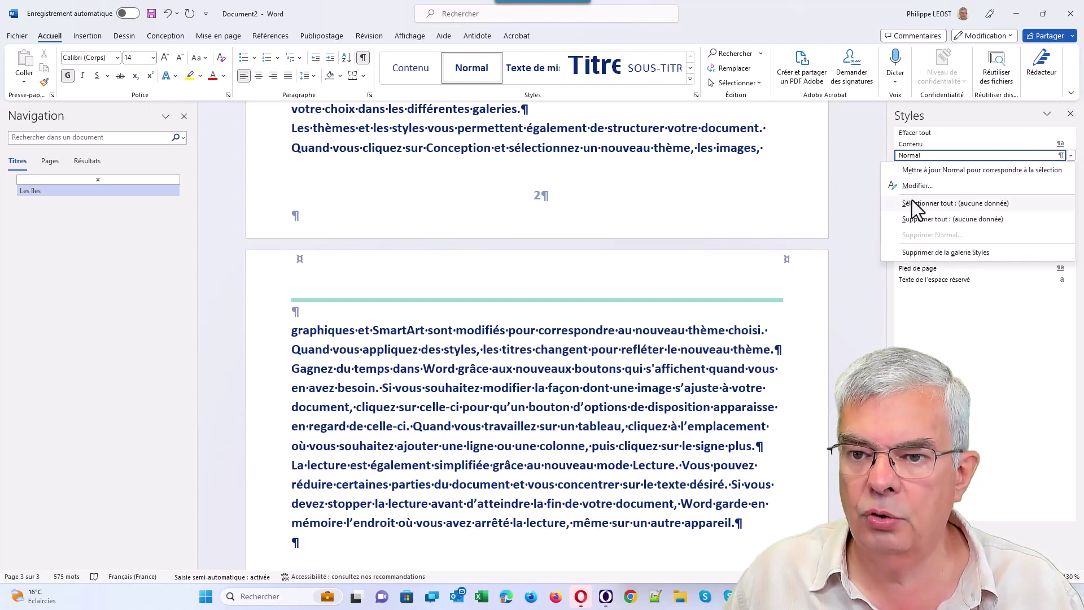
{"action": "left_click", "coordinate": [923, 186]}
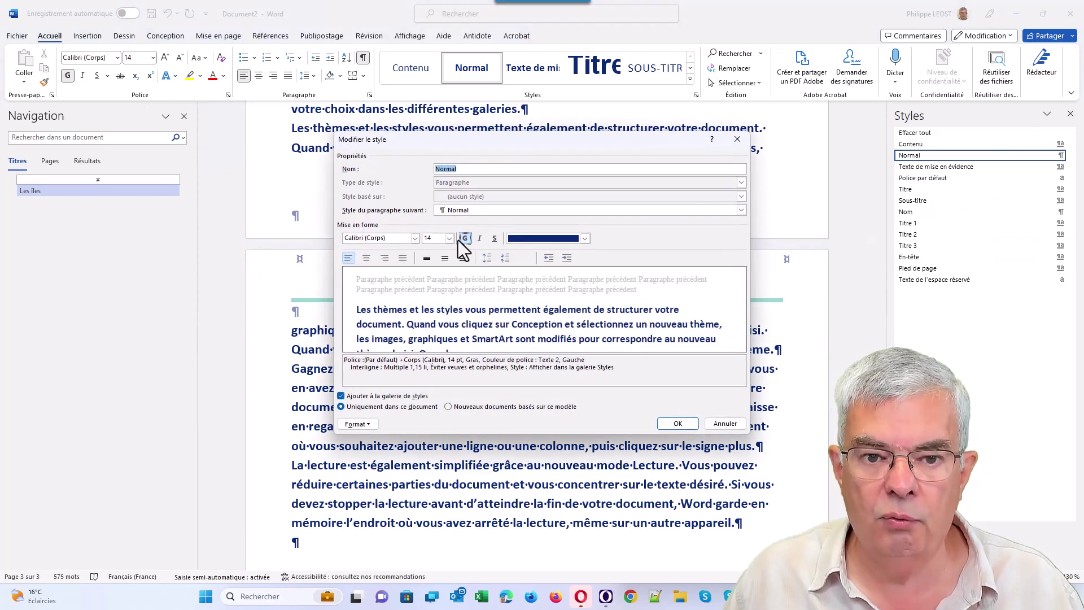
{"action": "left_click", "coordinate": [449, 239]}
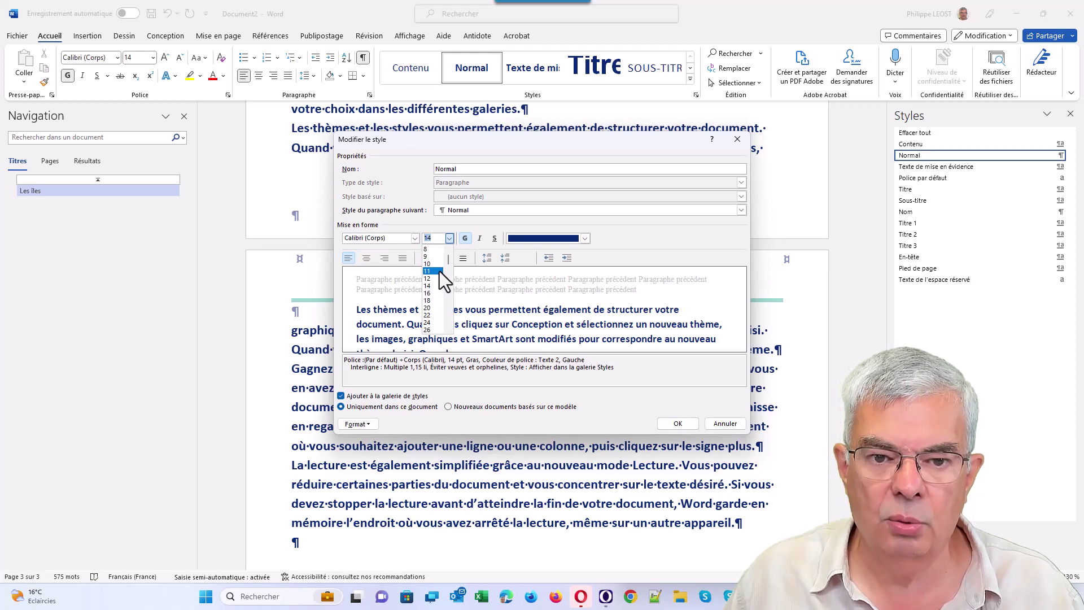
{"action": "left_click", "coordinate": [439, 277]}
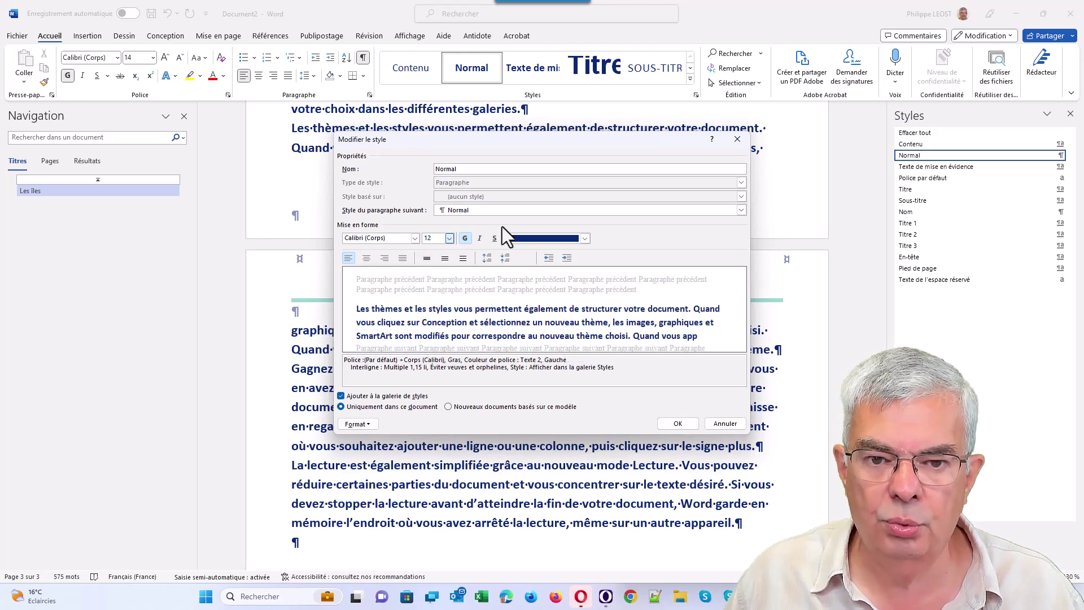
{"action": "left_click", "coordinate": [464, 237]}
{"action": "left_click", "coordinate": [676, 422]}
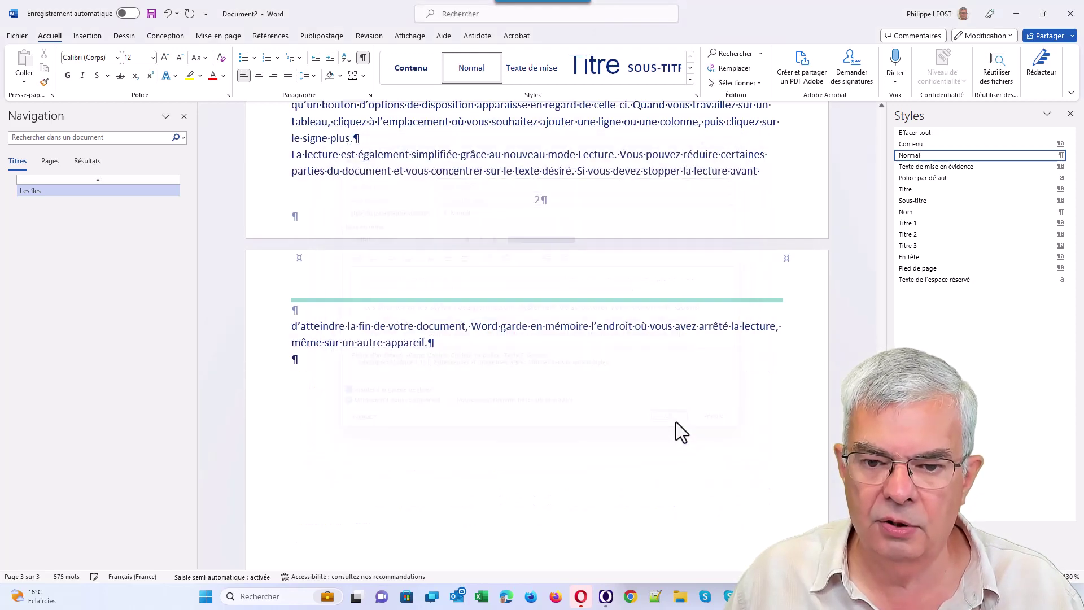
{"action": "scroll", "coordinate": [670, 416], "scroll_direction": "up", "scroll_amount": 15}
{"action": "scroll", "coordinate": [672, 415], "scroll_direction": "up", "scroll_amount": 5}
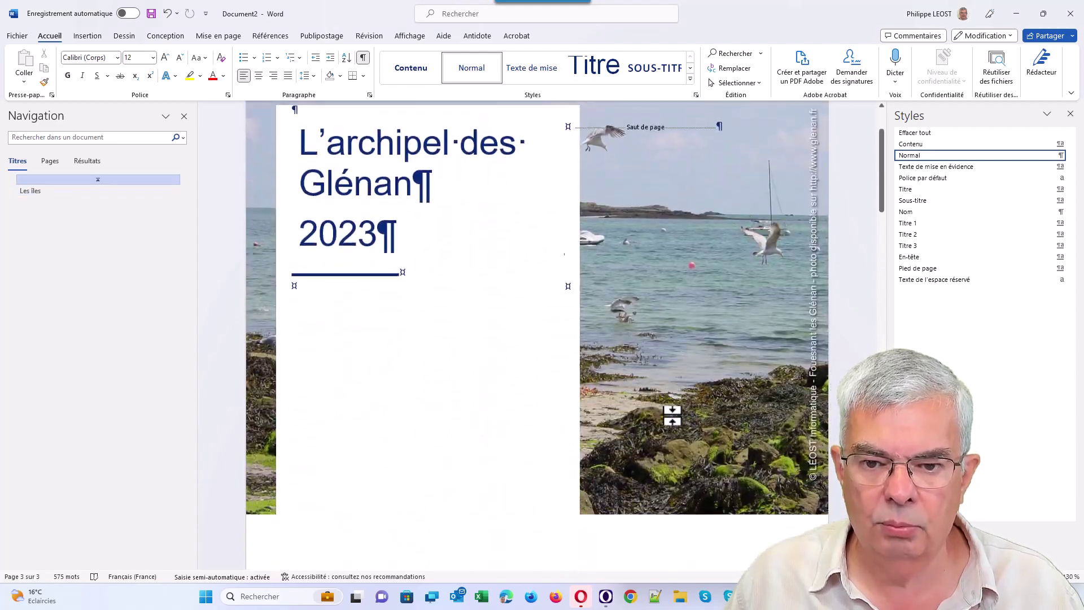
{"action": "scroll", "coordinate": [672, 415], "scroll_direction": "down", "scroll_amount": 5}
{"action": "scroll", "coordinate": [672, 415], "scroll_direction": "down", "scroll_amount": 3}
{"action": "scroll", "coordinate": [672, 416], "scroll_direction": "down", "scroll_amount": 3}
{"action": "scroll", "coordinate": [672, 417], "scroll_direction": "down", "scroll_amount": 3}
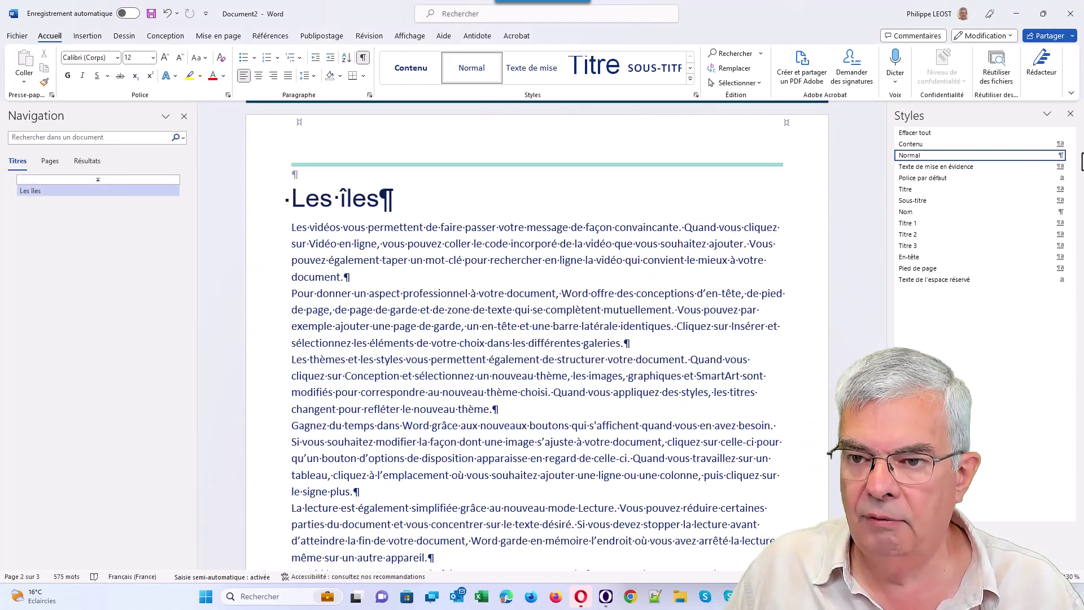
- Set the Normal style's paragraph alignment to justified
{"action": "left_click", "coordinate": [1071, 155]}
{"action": "left_click", "coordinate": [917, 195]}
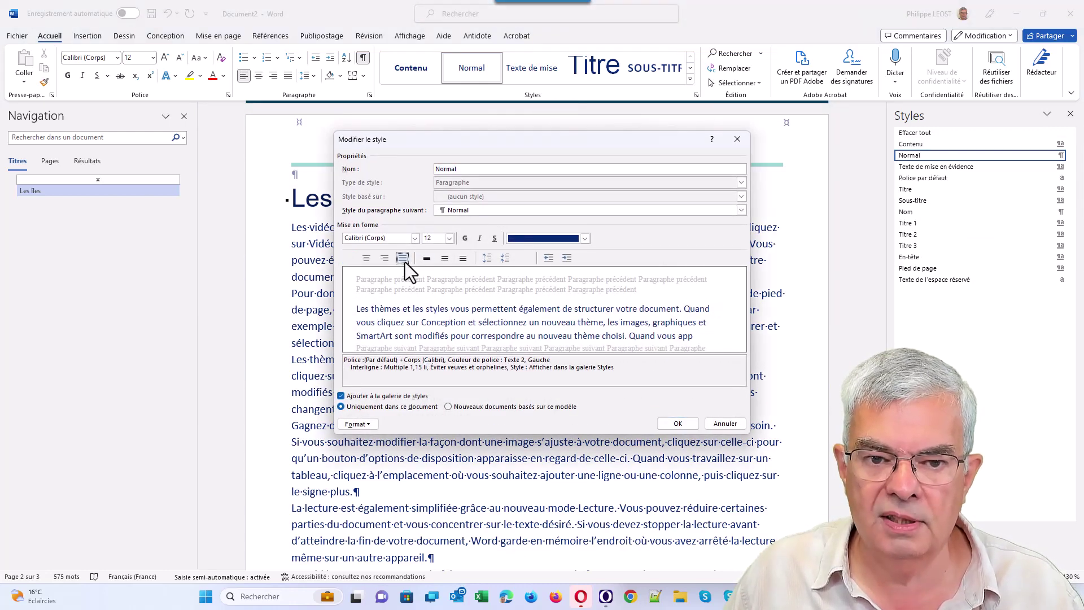
{"action": "left_click", "coordinate": [403, 258]}
{"action": "left_click", "coordinate": [678, 424]}
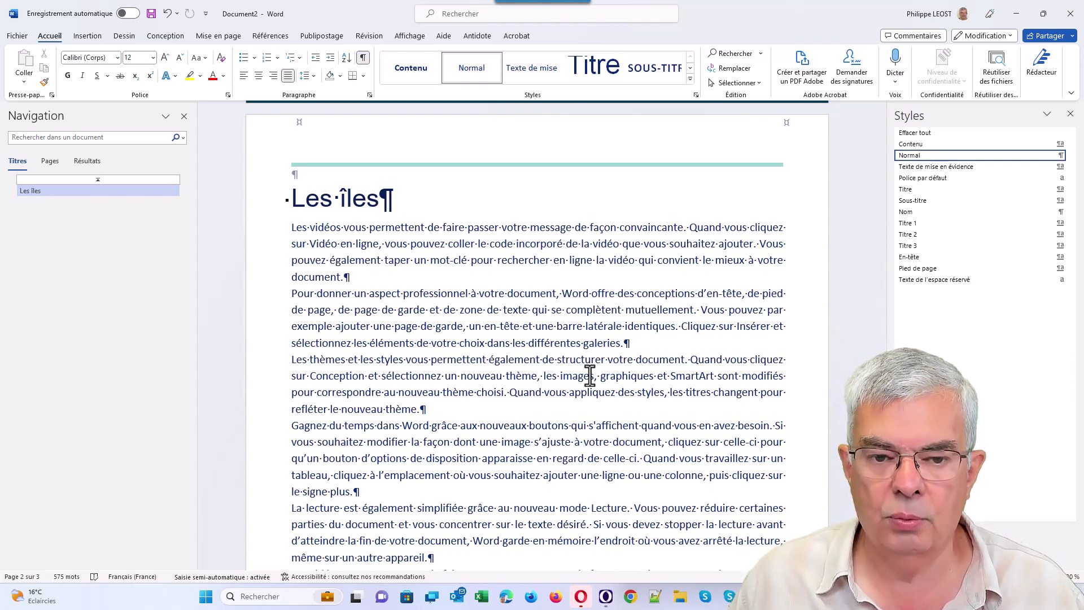
- Return to the cover page and select the white box titled 'L'archipel des Glénan 2023'
{"action": "scroll", "coordinate": [576, 373], "scroll_direction": "up", "scroll_amount": 3}
{"action": "scroll", "coordinate": [568, 372], "scroll_direction": "down", "scroll_amount": 3}
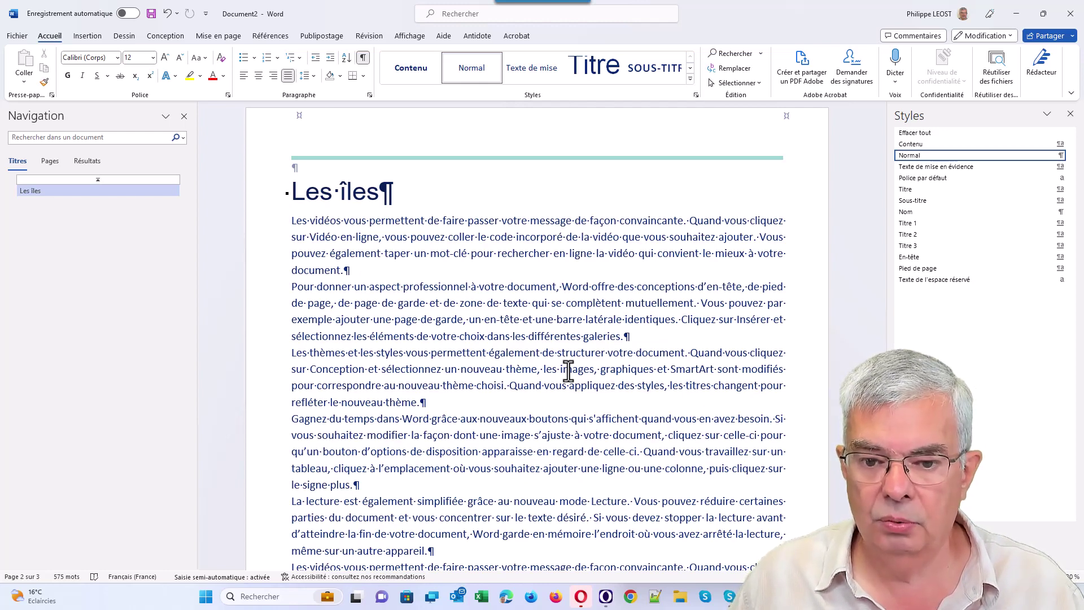
{"action": "scroll", "coordinate": [568, 371], "scroll_direction": "up", "scroll_amount": 5}
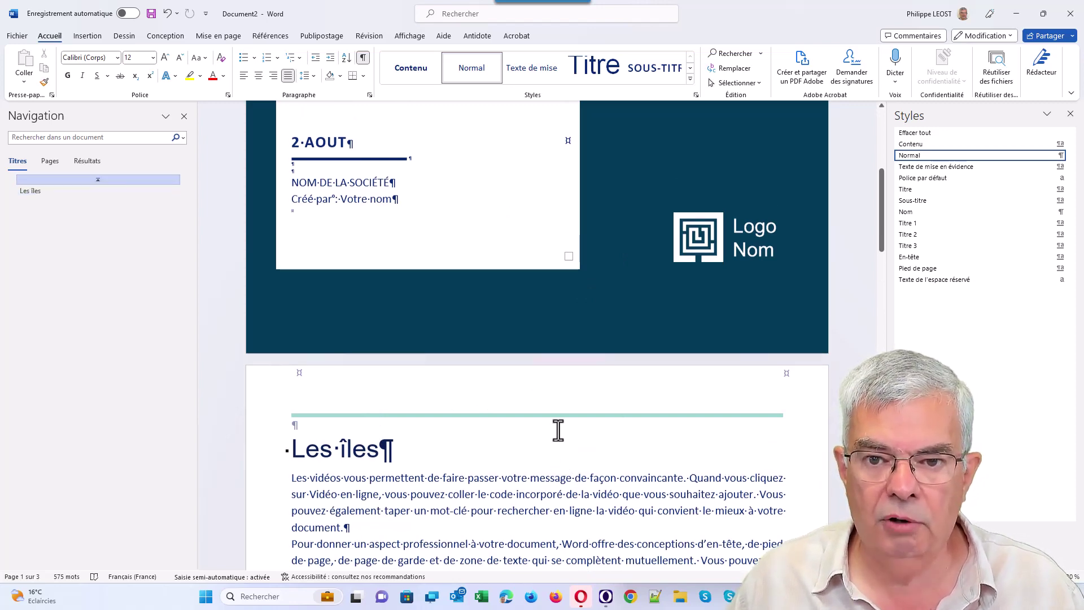
{"action": "scroll", "coordinate": [558, 431], "scroll_direction": "up", "scroll_amount": 10}
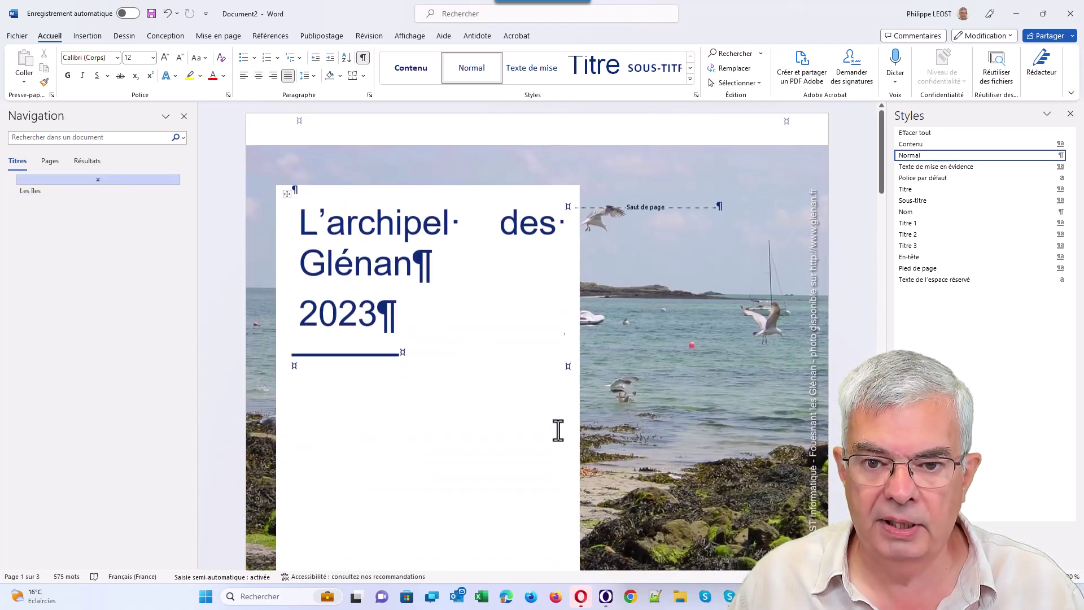
{"action": "left_click", "coordinate": [447, 377]}
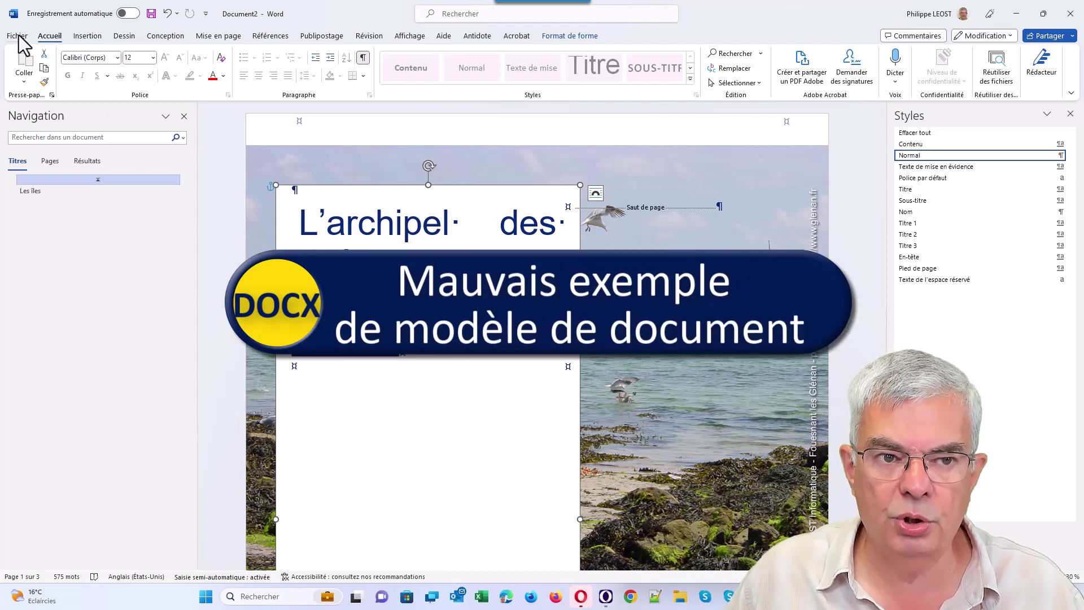
- Search online templates for 'rapport' and create a document from 'Document avec page de garde'
{"action": "left_click", "coordinate": [18, 36]}
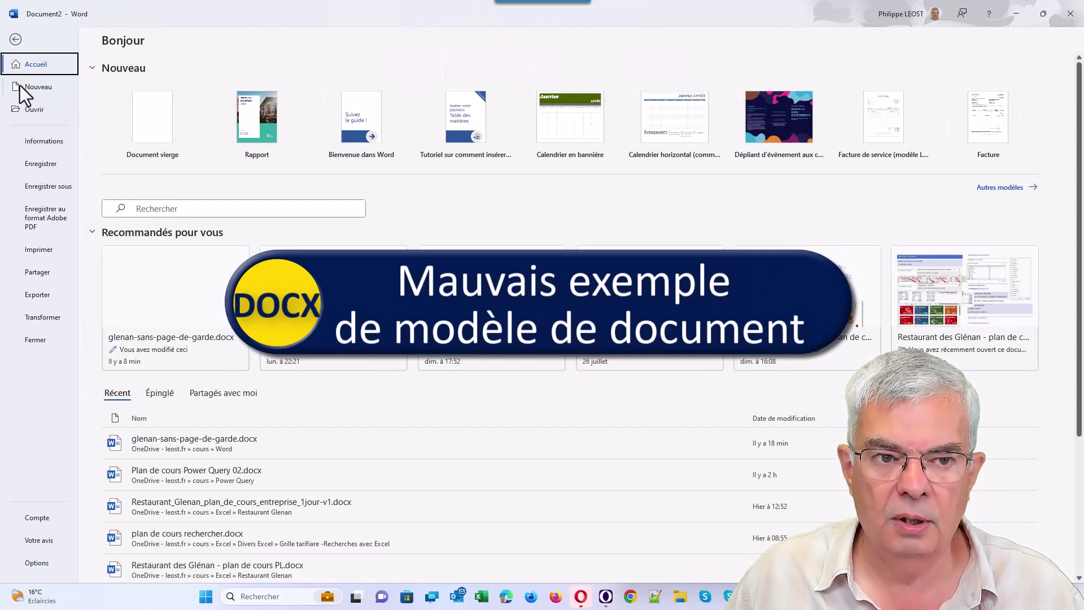
{"action": "left_click", "coordinate": [50, 89]}
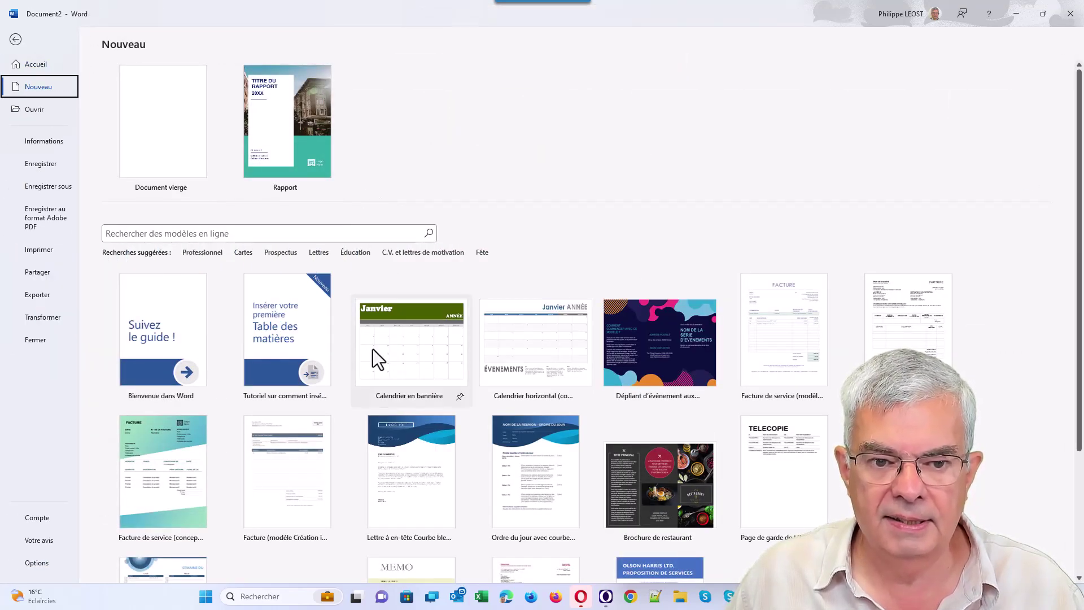
{"action": "scroll", "coordinate": [372, 352], "scroll_direction": "down", "scroll_amount": 2}
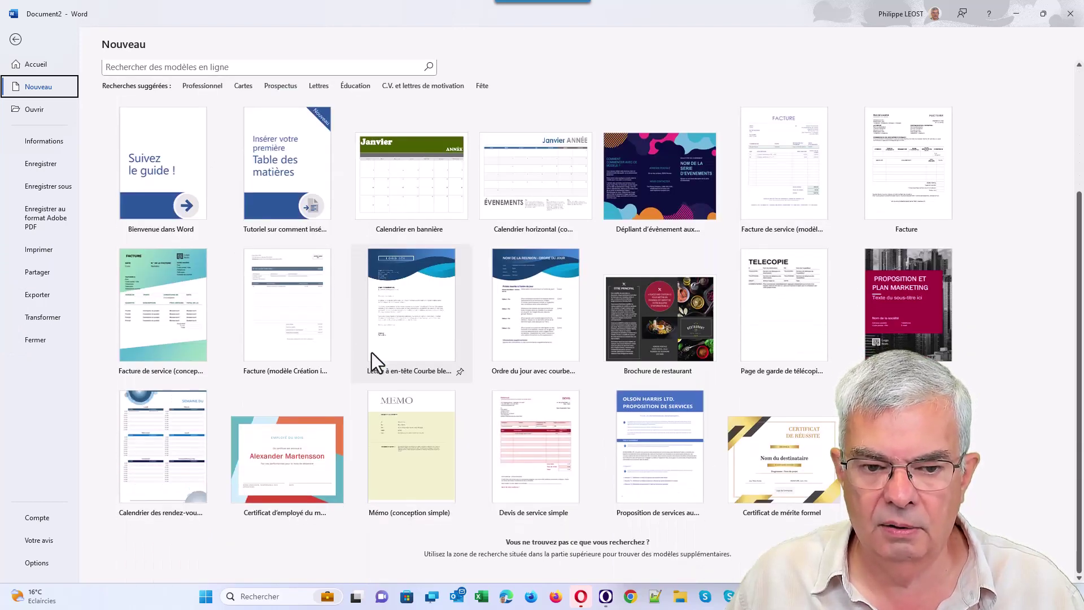
{"action": "scroll", "coordinate": [339, 249], "scroll_direction": "up", "scroll_amount": 1}
{"action": "left_click", "coordinate": [287, 203]}
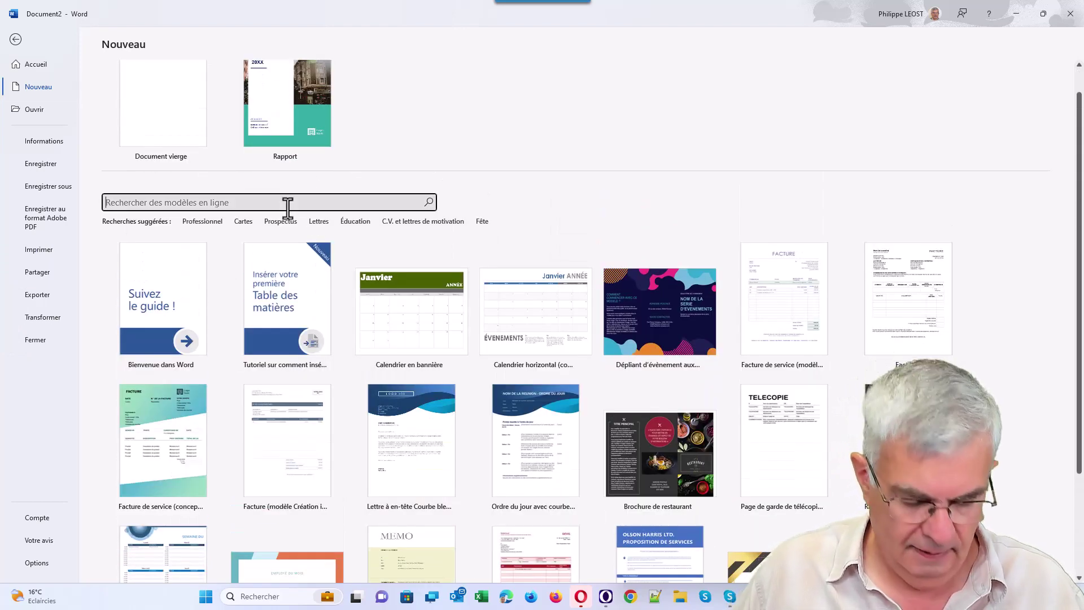
{"action": "type", "text": "rapp"}
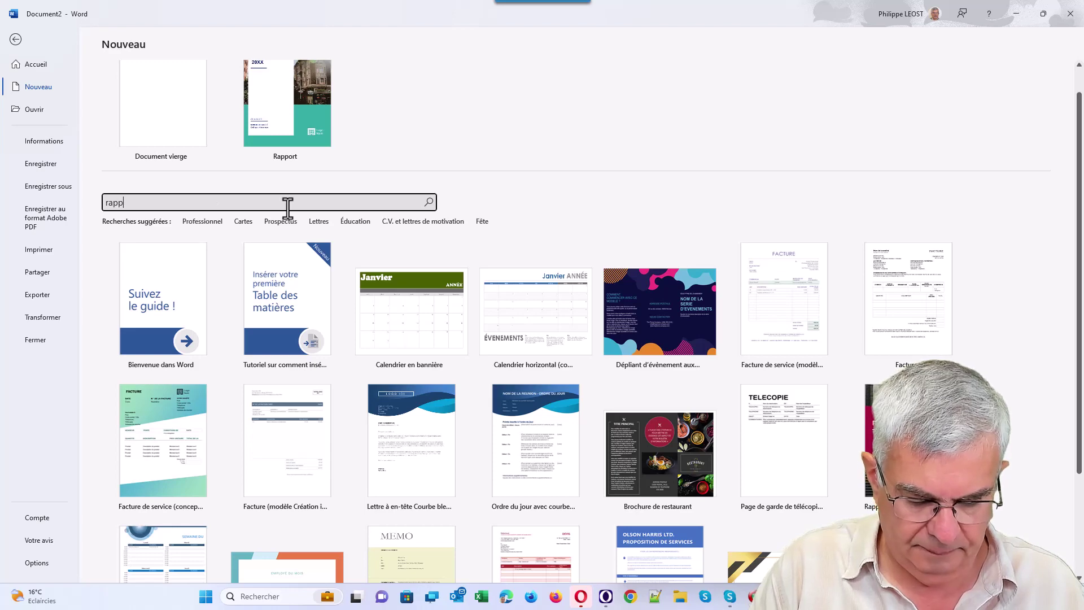
{"action": "type", "text": "ort"}
{"action": "key", "text": "Return"}
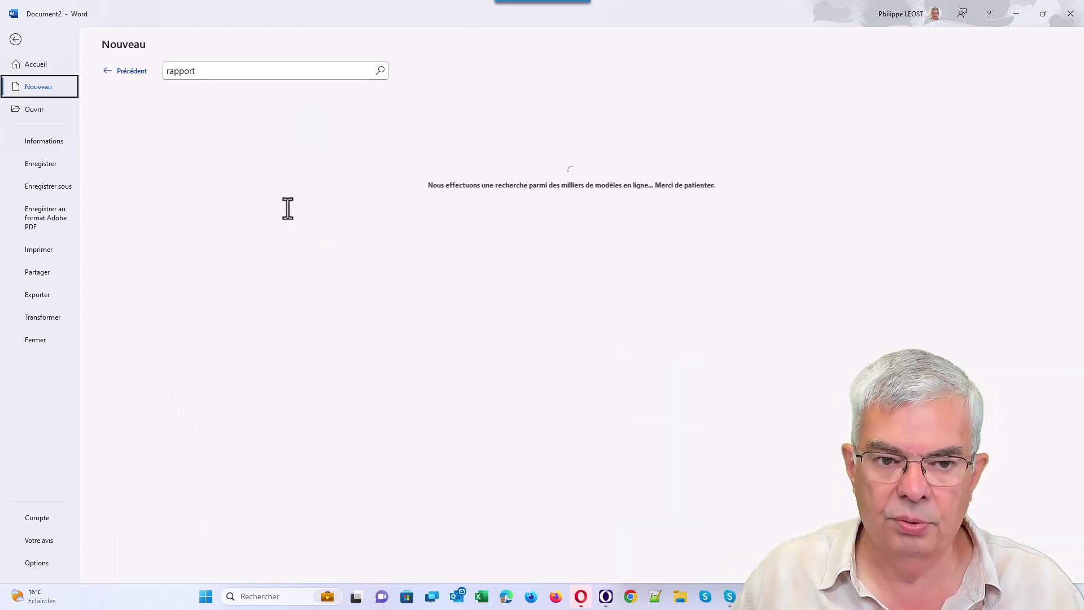
{"action": "scroll", "coordinate": [730, 356], "scroll_direction": "down", "scroll_amount": 2}
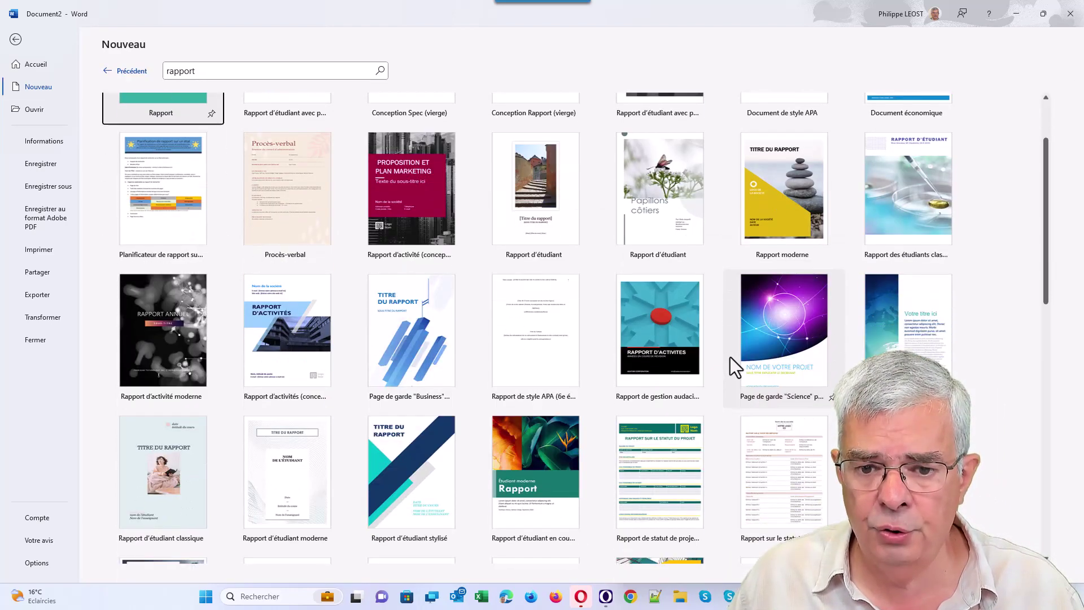
{"action": "scroll", "coordinate": [730, 357], "scroll_direction": "down", "scroll_amount": 2}
{"action": "scroll", "coordinate": [730, 357], "scroll_direction": "down", "scroll_amount": 3}
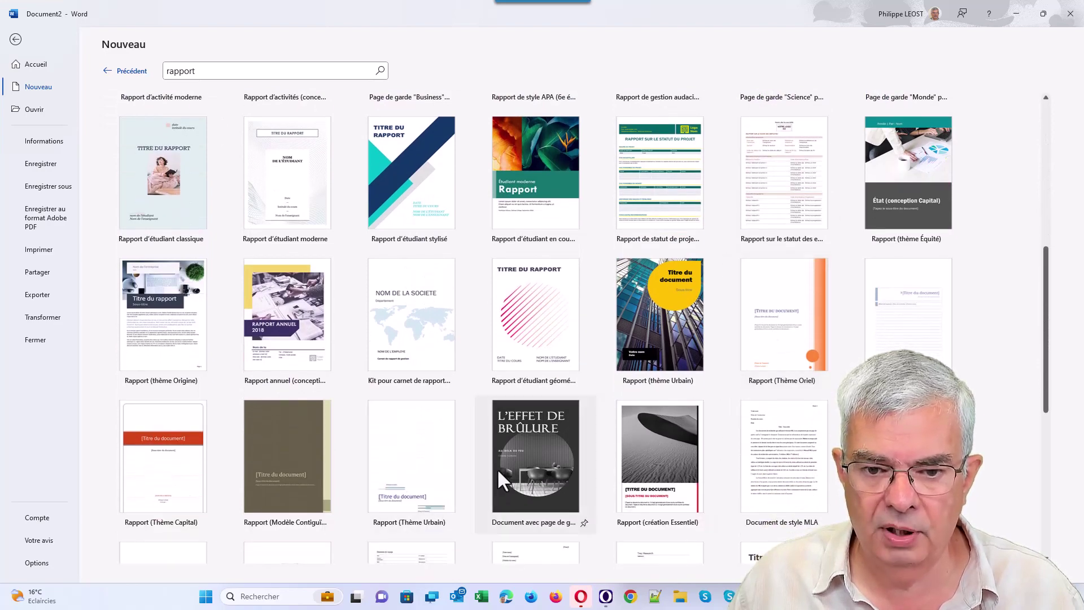
{"action": "double_click", "coordinate": [522, 460]}
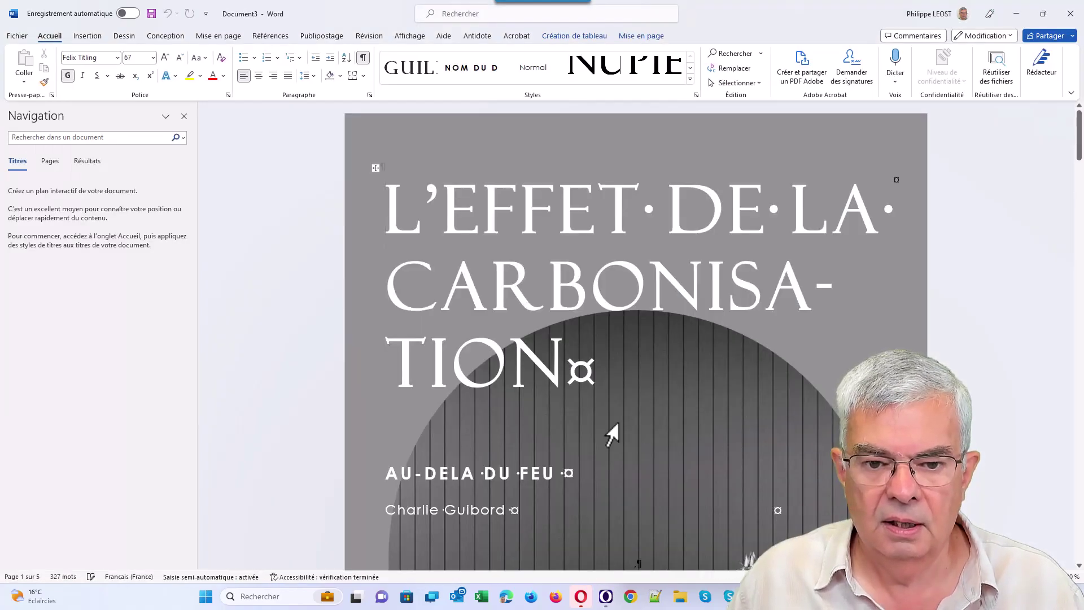
- Scroll to the template's table of contents and select the L'EFFET DE BRULURE entry
{"action": "scroll", "coordinate": [613, 432], "scroll_direction": "down", "scroll_amount": 3}
{"action": "scroll", "coordinate": [613, 424], "scroll_direction": "down", "scroll_amount": 3}
{"action": "scroll", "coordinate": [618, 418], "scroll_direction": "down", "scroll_amount": 3}
{"action": "scroll", "coordinate": [618, 419], "scroll_direction": "down", "scroll_amount": 2}
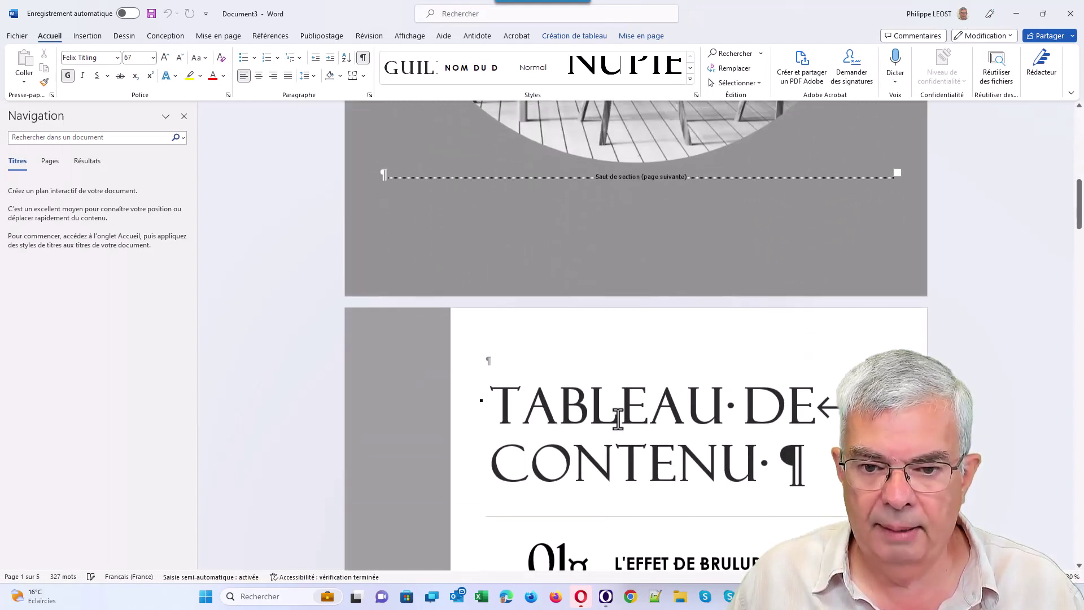
{"action": "scroll", "coordinate": [618, 418], "scroll_direction": "down", "scroll_amount": 2}
{"action": "triple_click", "coordinate": [664, 420]}
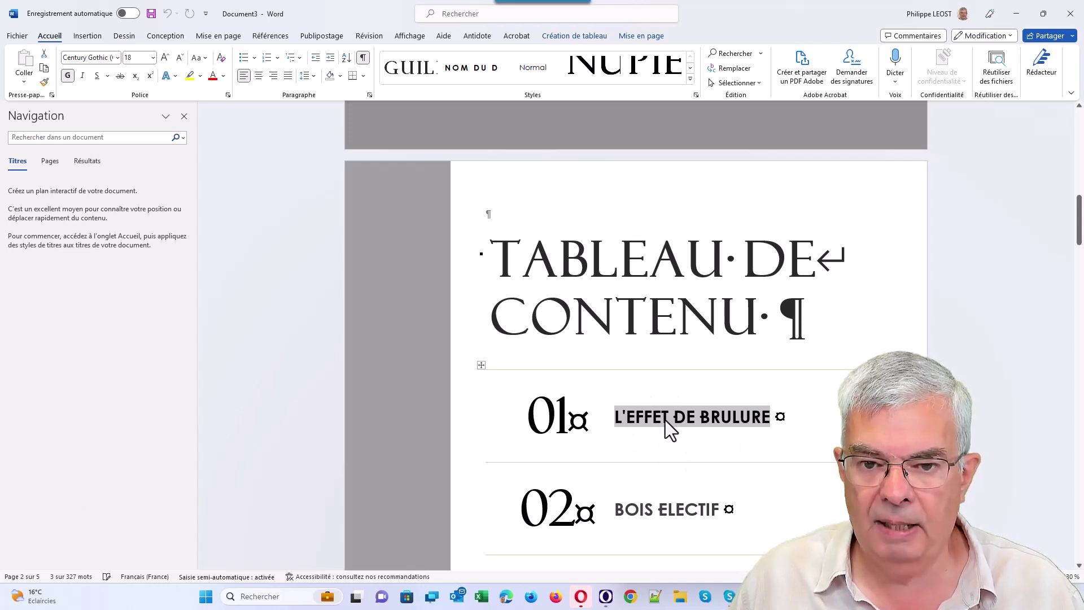
- Move on to the LE CARBONISÉ EFFET page and select its UN PARCOURS DE RISQUE ET DE RECOMPENSE subheading
{"action": "scroll", "coordinate": [665, 420], "scroll_direction": "down", "scroll_amount": 2}
{"action": "scroll", "coordinate": [666, 420], "scroll_direction": "down", "scroll_amount": 2}
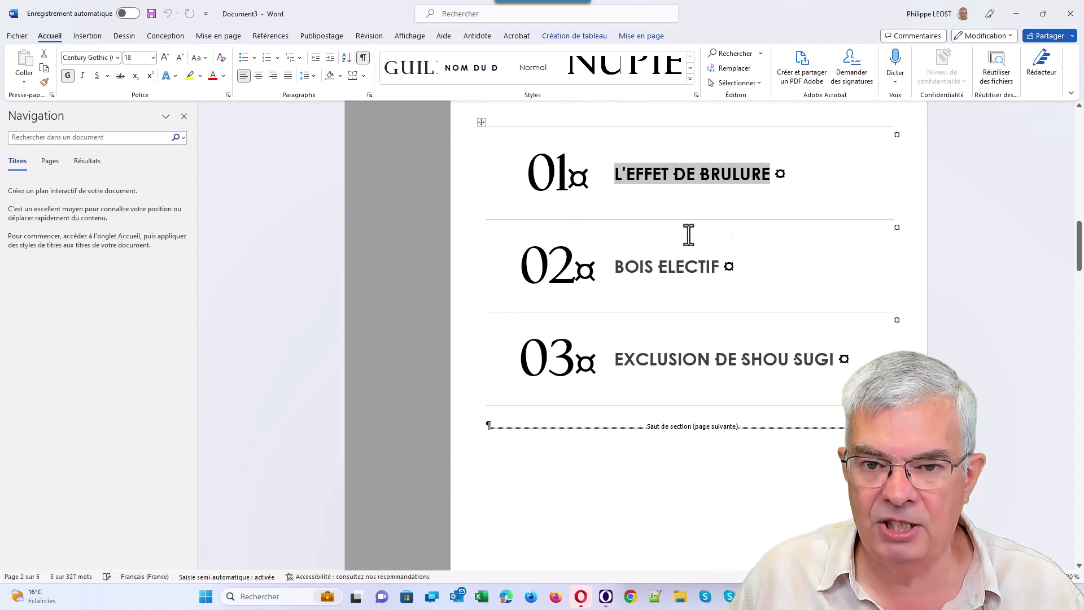
{"action": "scroll", "coordinate": [687, 234], "scroll_direction": "down", "scroll_amount": 4}
{"action": "scroll", "coordinate": [687, 252], "scroll_direction": "down", "scroll_amount": 4}
{"action": "scroll", "coordinate": [689, 258], "scroll_direction": "down", "scroll_amount": 1}
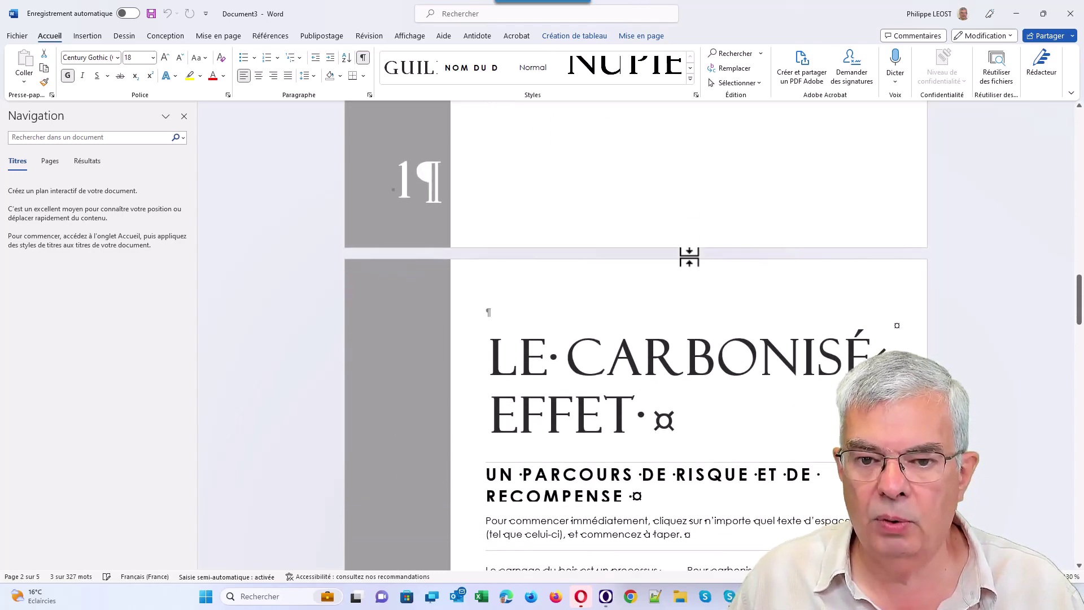
{"action": "scroll", "coordinate": [688, 257], "scroll_direction": "down", "scroll_amount": 5}
{"action": "scroll", "coordinate": [689, 248], "scroll_direction": "up", "scroll_amount": 2}
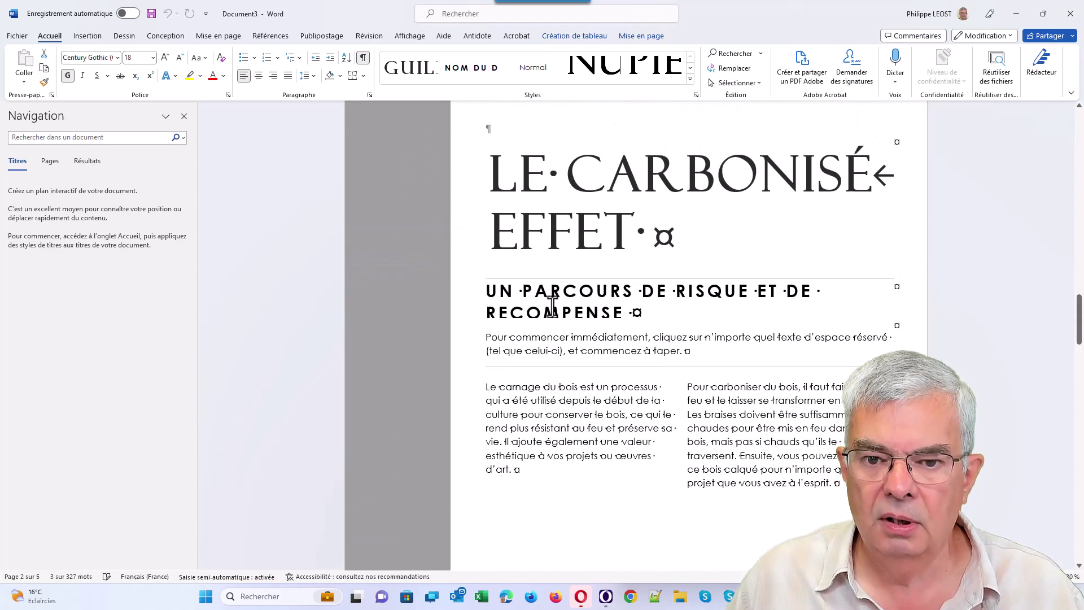
{"action": "triple_click", "coordinate": [594, 301]}
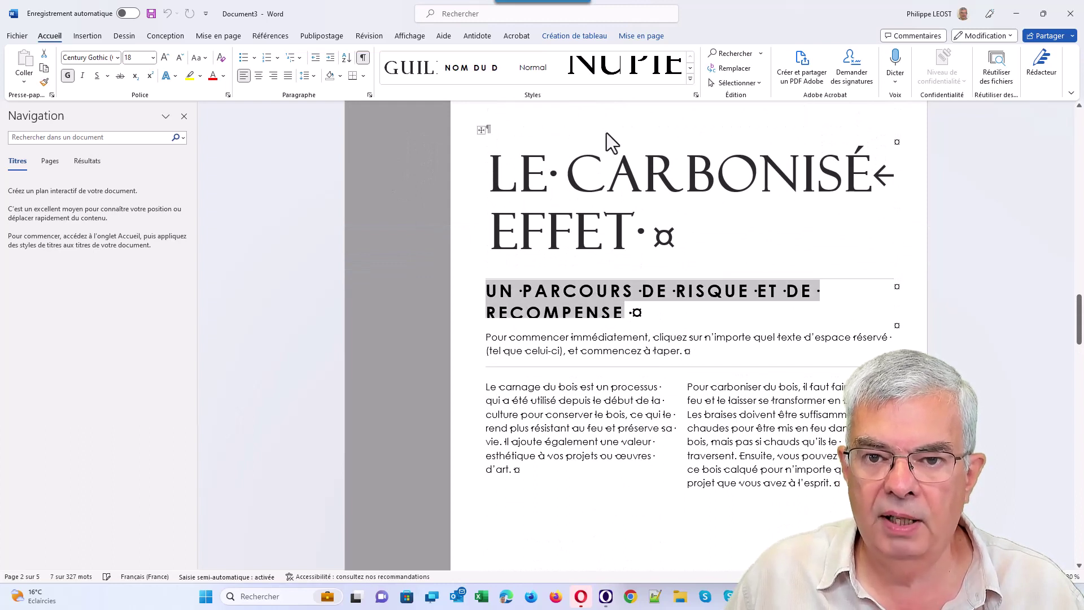
- Open the Styles pane and check the styles of the LE CARBONISÉ EFFET title, UN PARCOURS heading and body paragraph
{"action": "left_click", "coordinate": [696, 96]}
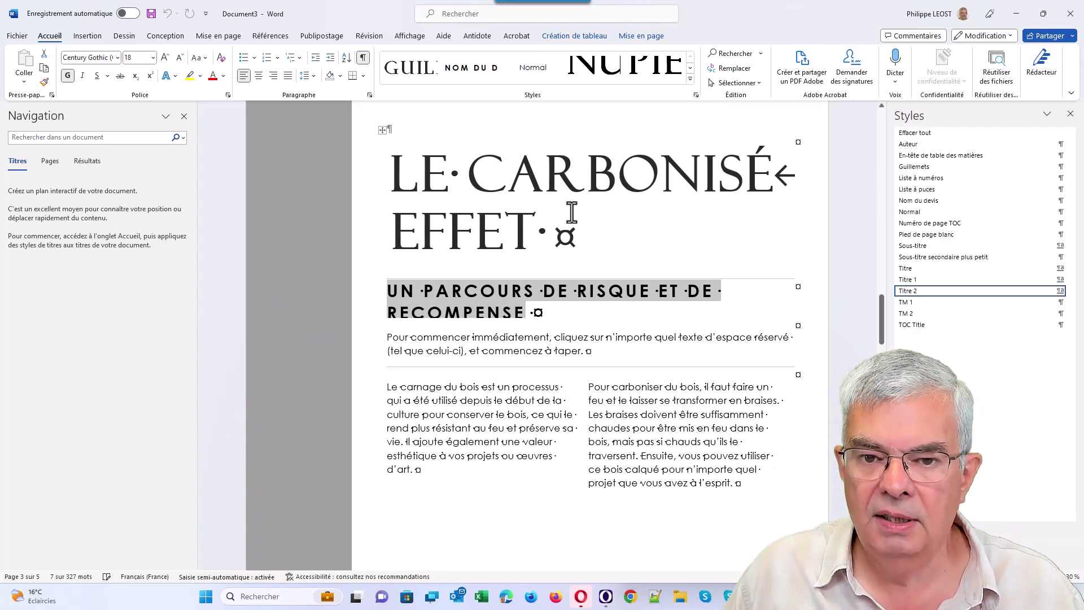
{"action": "triple_click", "coordinate": [582, 187]}
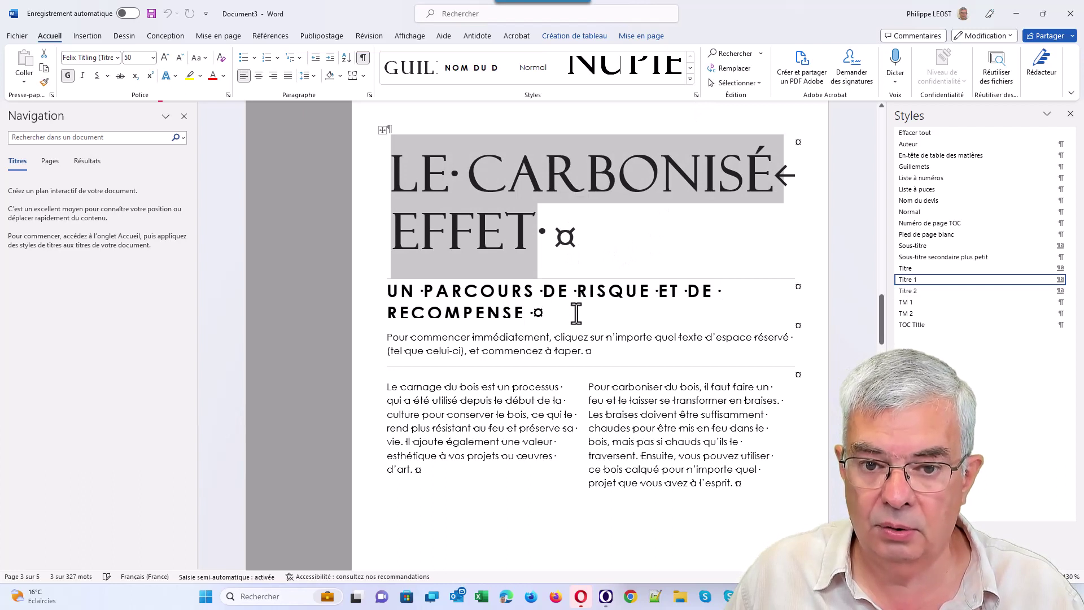
{"action": "triple_click", "coordinate": [580, 295]}
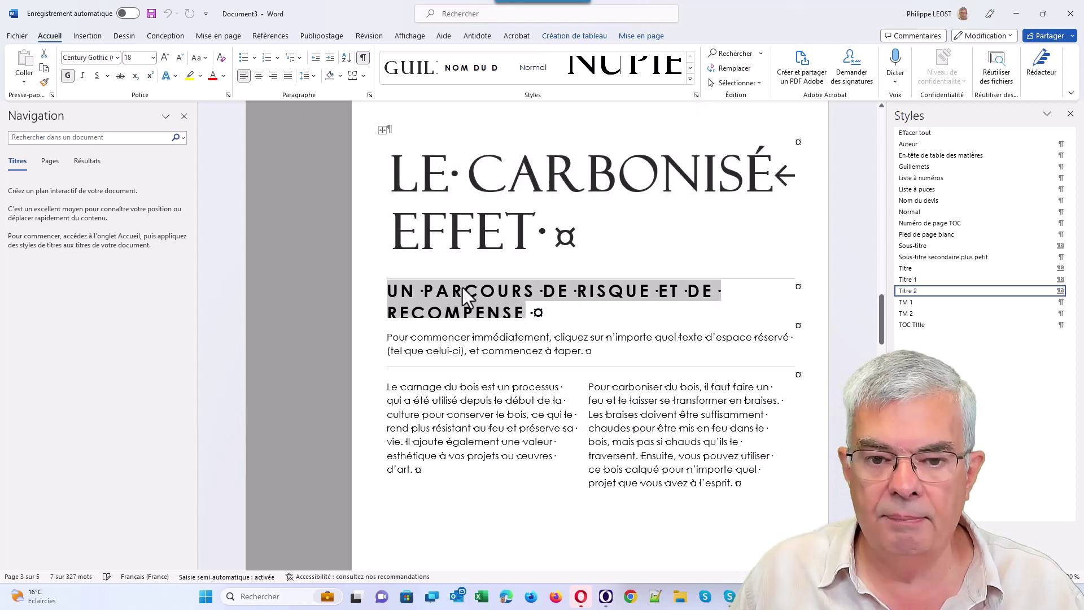
{"action": "triple_click", "coordinate": [664, 458]}
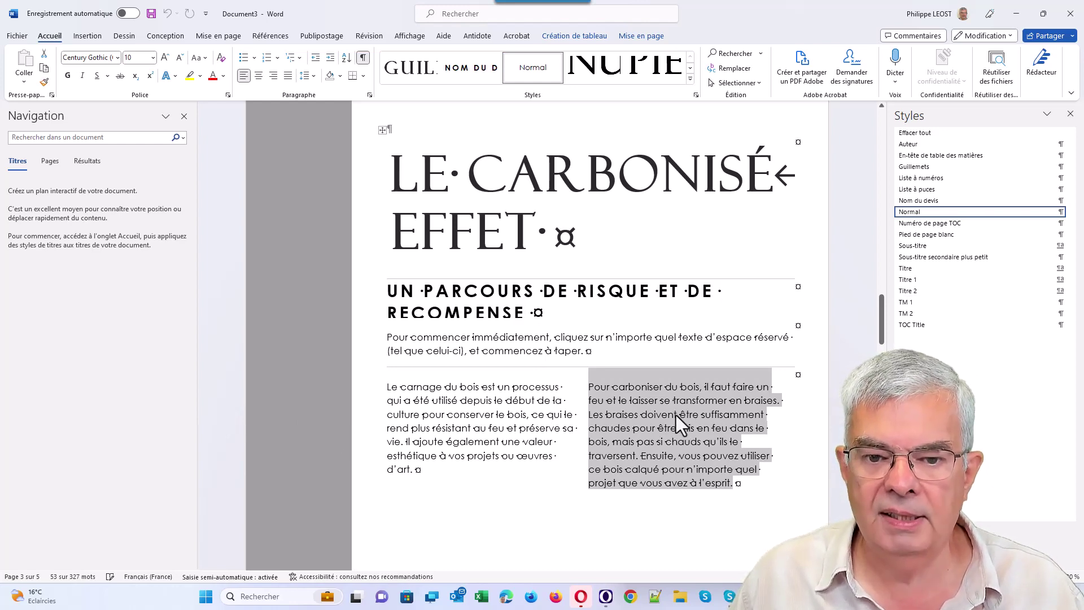
- Scroll back up to the template's TABLEAU DE CONTENU page
{"action": "scroll", "coordinate": [676, 415], "scroll_direction": "up", "scroll_amount": 3}
{"action": "scroll", "coordinate": [676, 415], "scroll_direction": "up", "scroll_amount": 5}
{"action": "scroll", "coordinate": [676, 415], "scroll_direction": "up", "scroll_amount": 5}
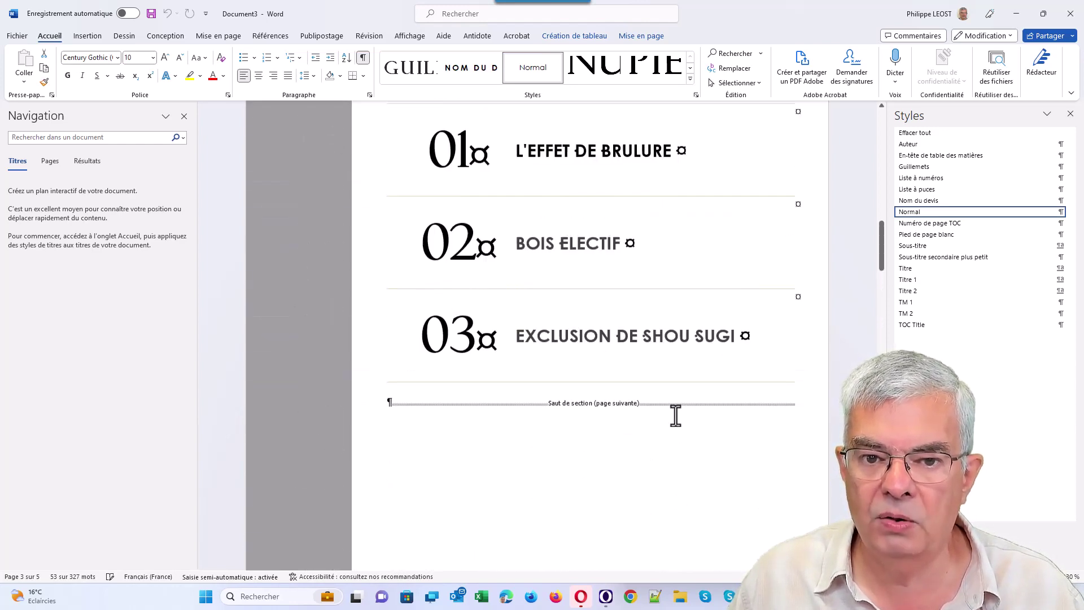
{"action": "scroll", "coordinate": [655, 367], "scroll_direction": "up", "scroll_amount": 4}
{"action": "scroll", "coordinate": [635, 320], "scroll_direction": "up", "scroll_amount": 2}
{"action": "scroll", "coordinate": [613, 497], "scroll_direction": "down", "scroll_amount": 1}
{"action": "scroll", "coordinate": [593, 440], "scroll_direction": "down", "scroll_amount": 1}
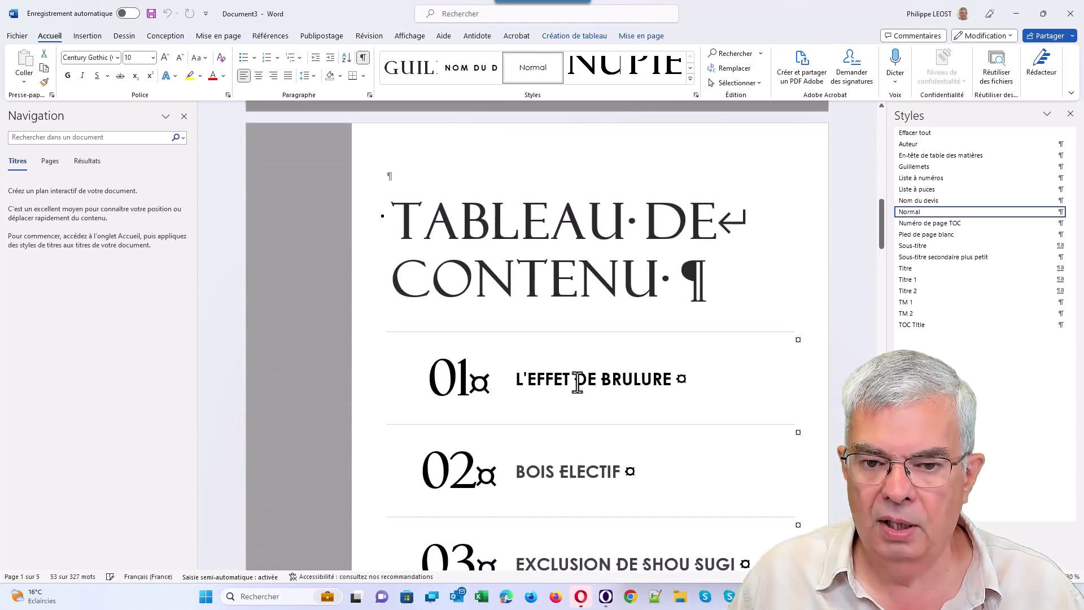
{"action": "left_click", "coordinate": [577, 379]}
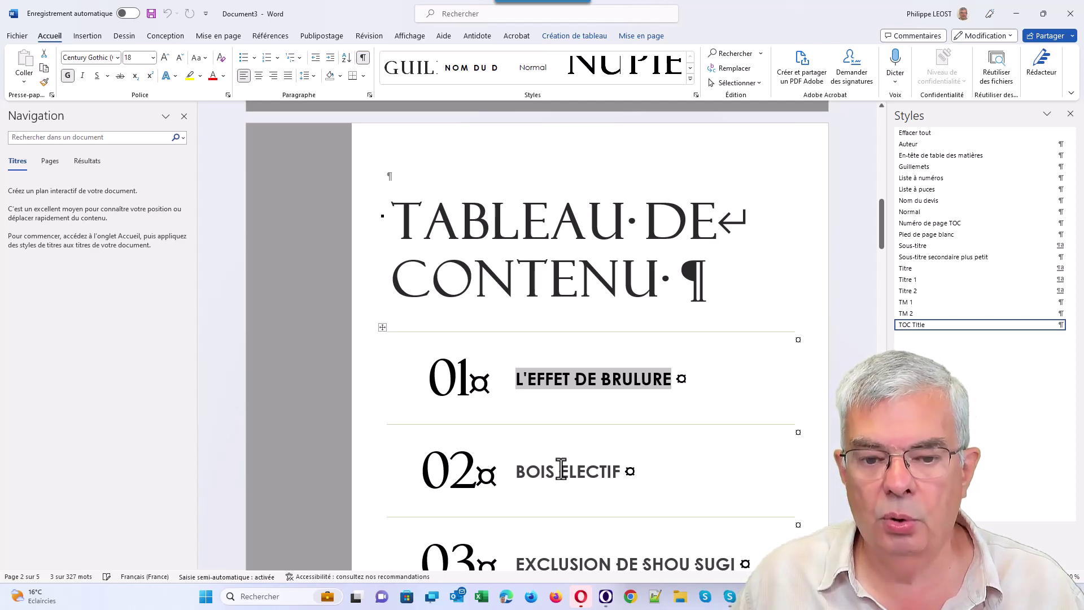
{"action": "scroll", "coordinate": [561, 470], "scroll_direction": "down", "scroll_amount": 2}
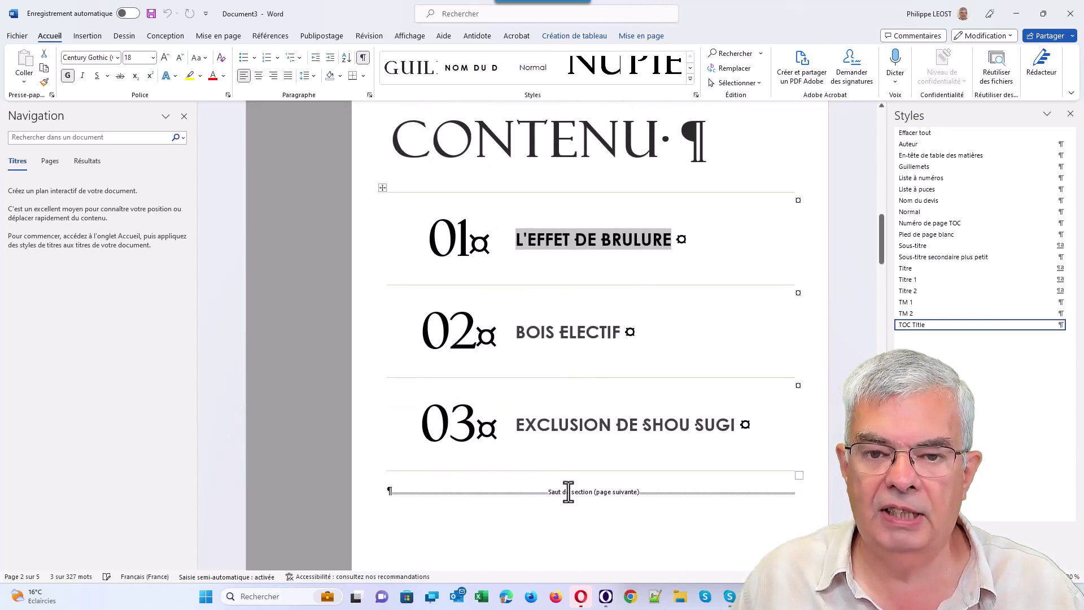
{"action": "scroll", "coordinate": [568, 491], "scroll_direction": "up", "scroll_amount": 2}
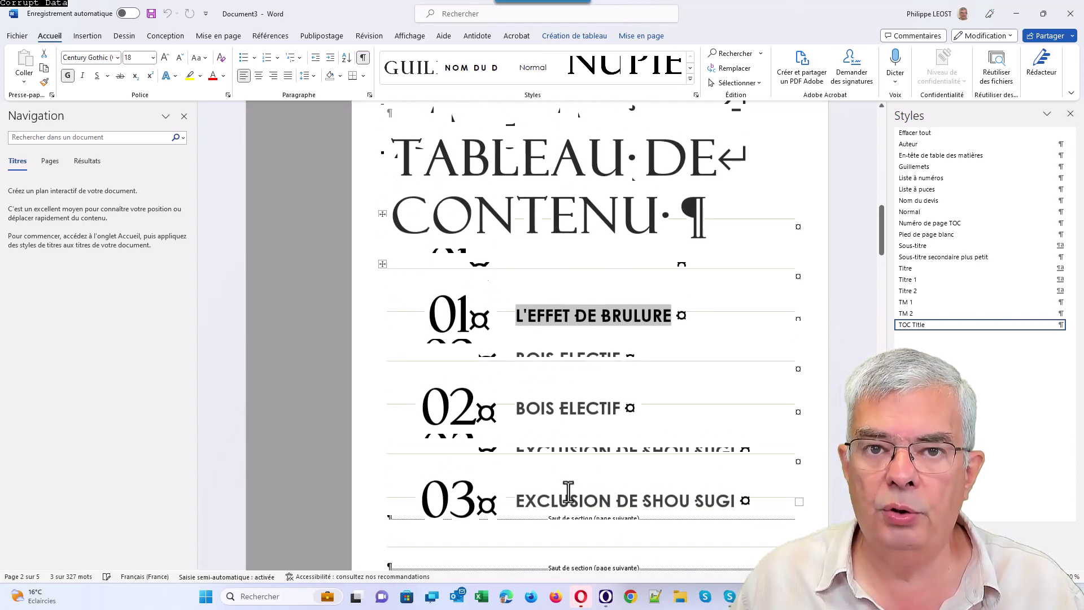